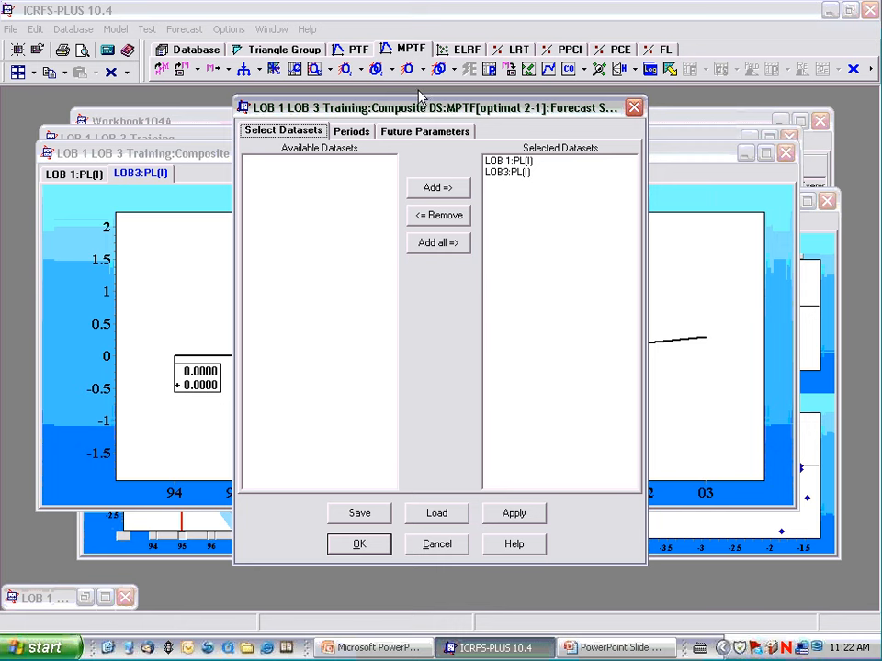
Generate the reserve forecast table for the selected datasets LOB 1:PL(I) and LOB3:PL(I), and maximize its window.
left_click_drag(432, 112, 422, 93)
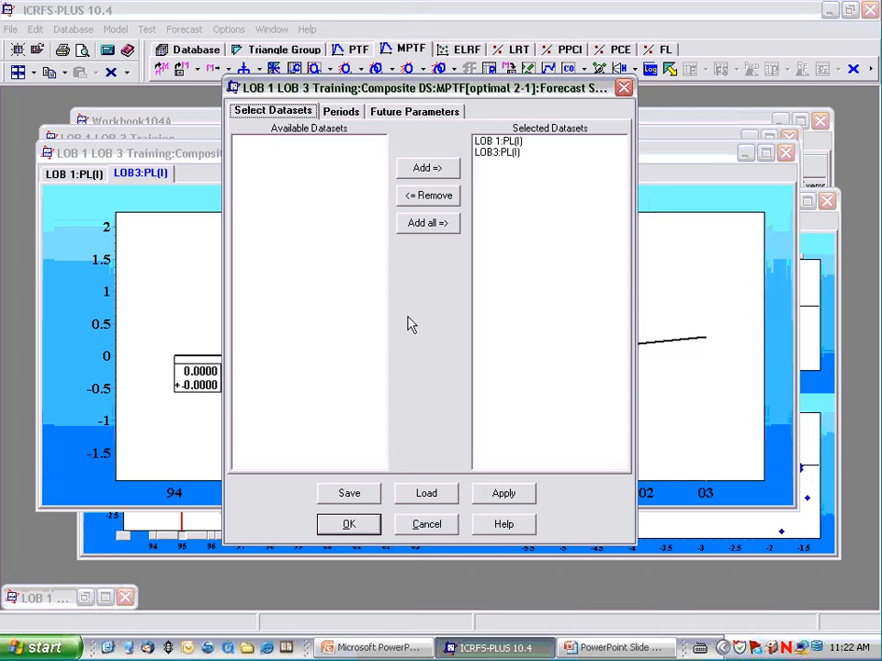
left_click(349, 524)
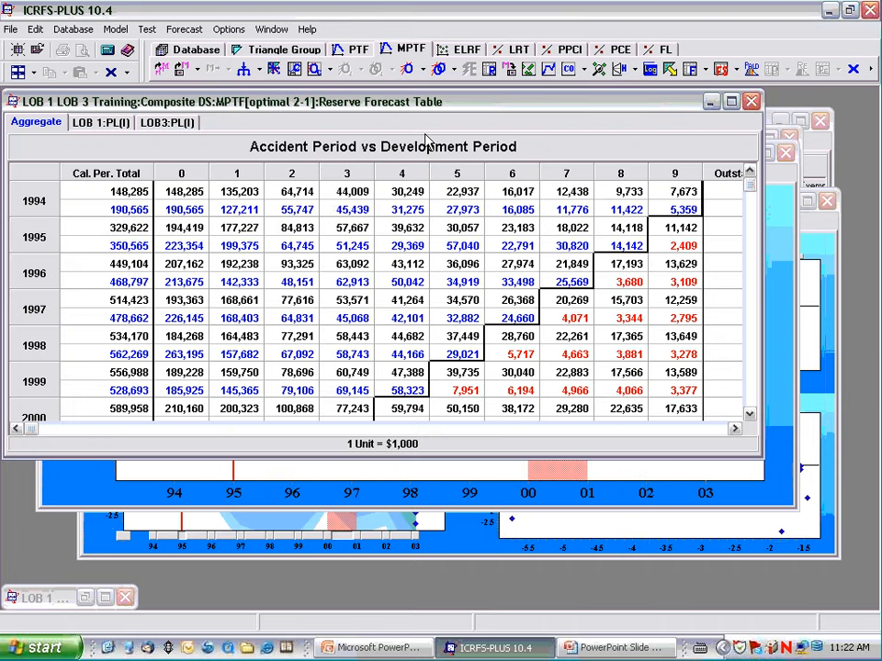
left_click_drag(313, 103, 349, 135)
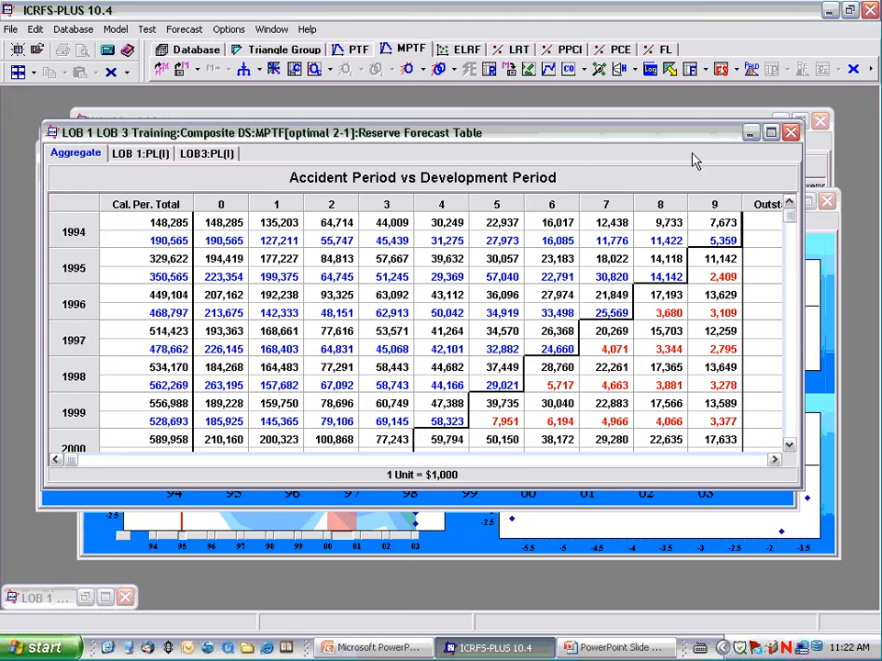
left_click(772, 133)
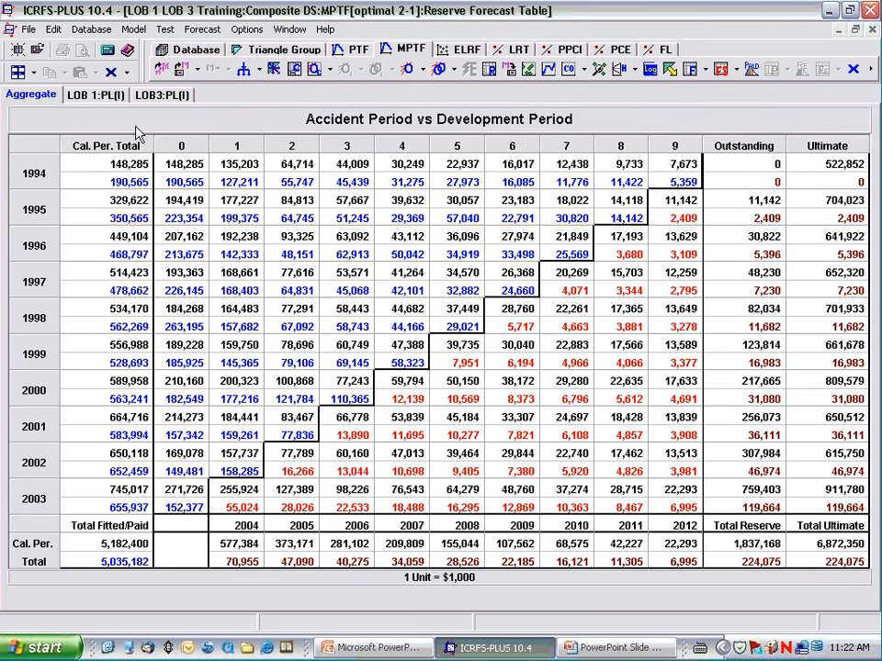
Examine the individual forecast tables for LOB 1:PL(I) and LOB3:PL(I), highlighting blocks of future cells in accident years 1999 onward.
left_click(86, 92)
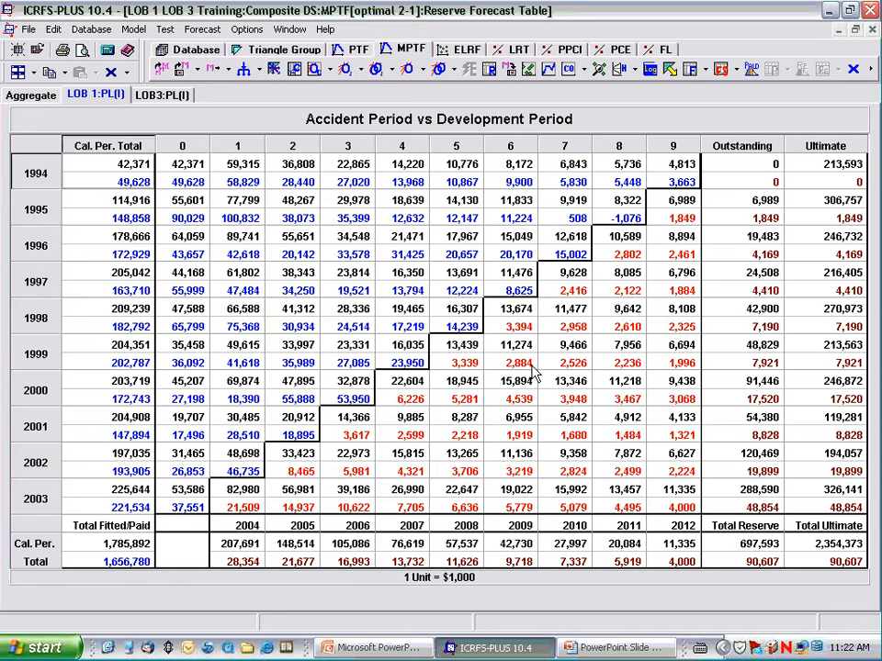
left_click_drag(522, 368, 459, 492)
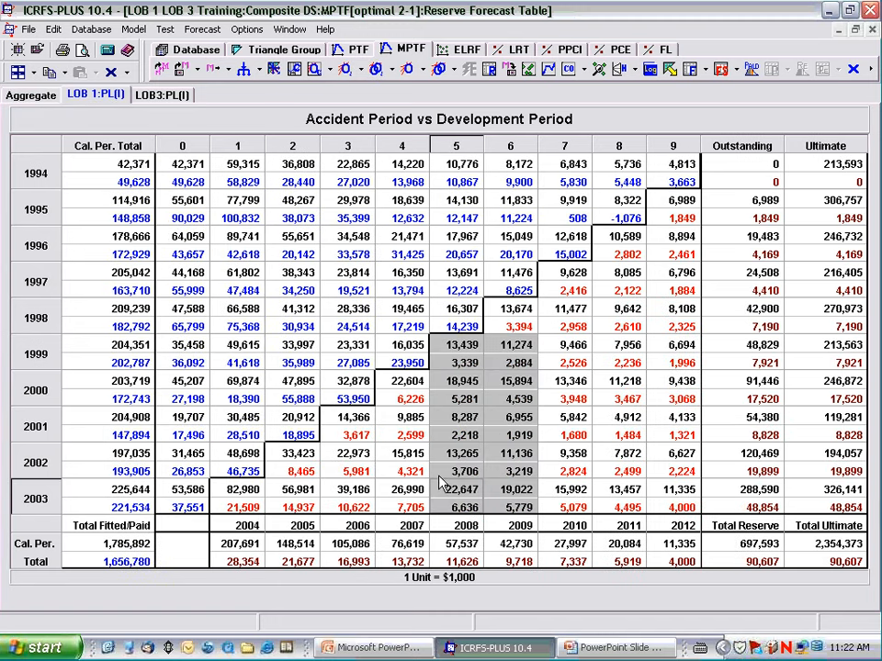
left_click(170, 96)
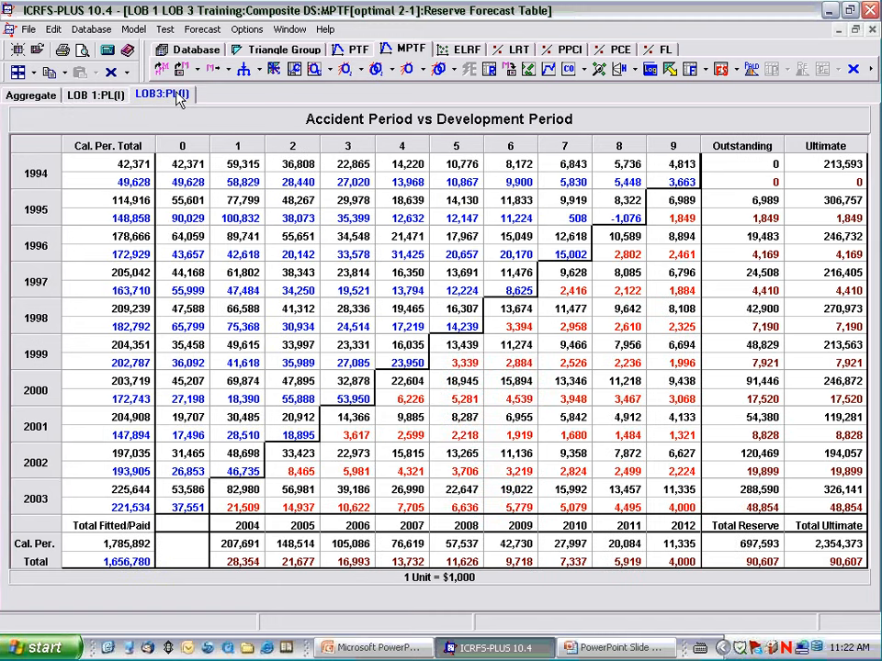
left_click_drag(658, 361, 503, 433)
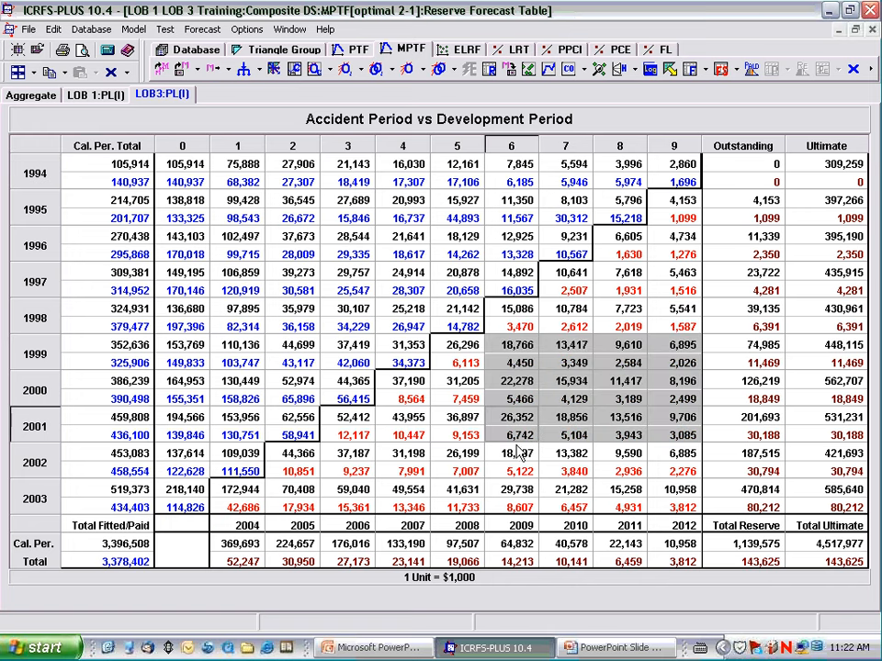
Examine the 2001 accident-year cells in the aggregate forecast table and compare them with the LOB 1:PL(I) and LOB3:PL(I) tables.
left_click(43, 98)
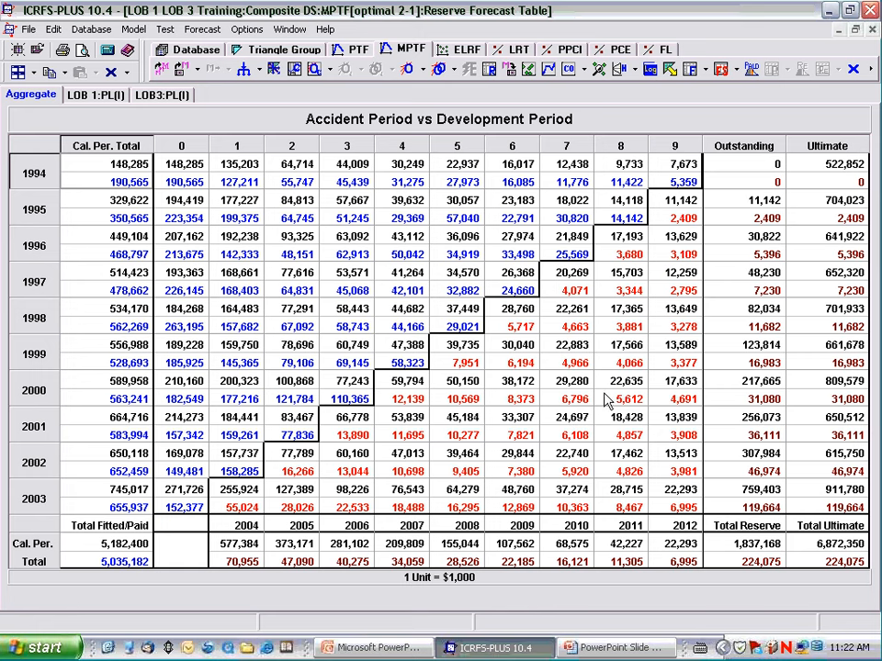
left_click_drag(528, 415, 450, 447)
left_click(449, 441)
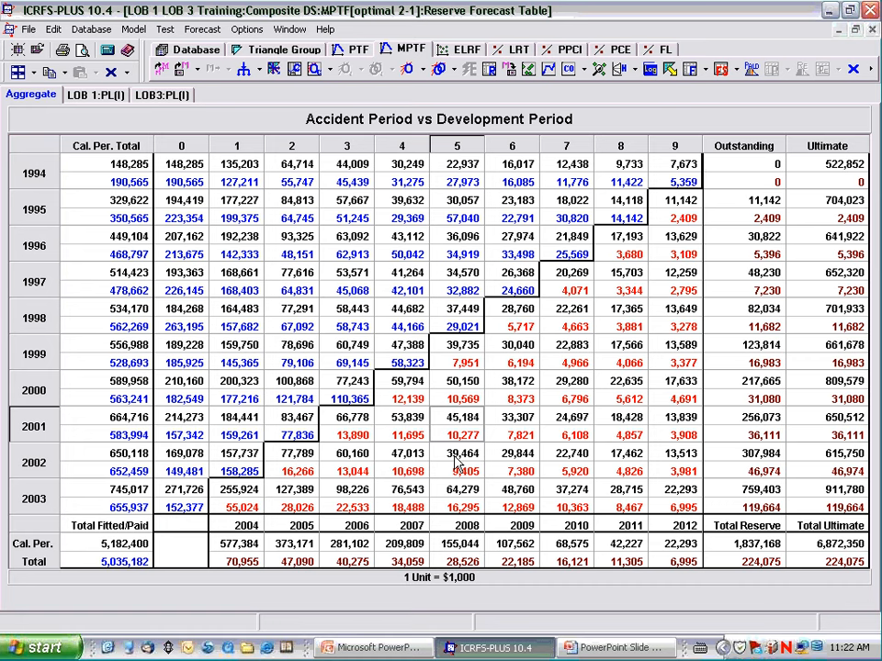
left_click(96, 95)
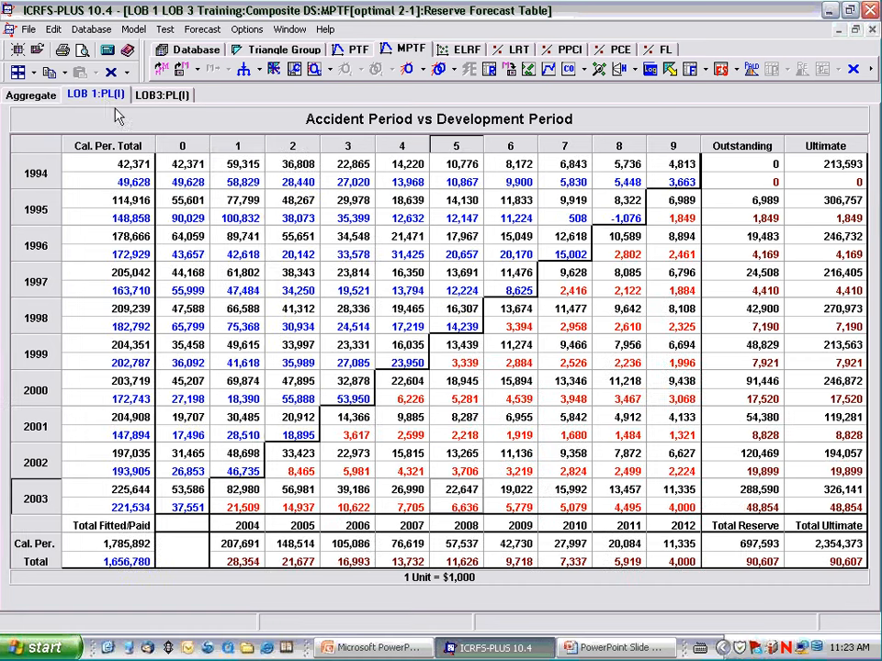
left_click(171, 96)
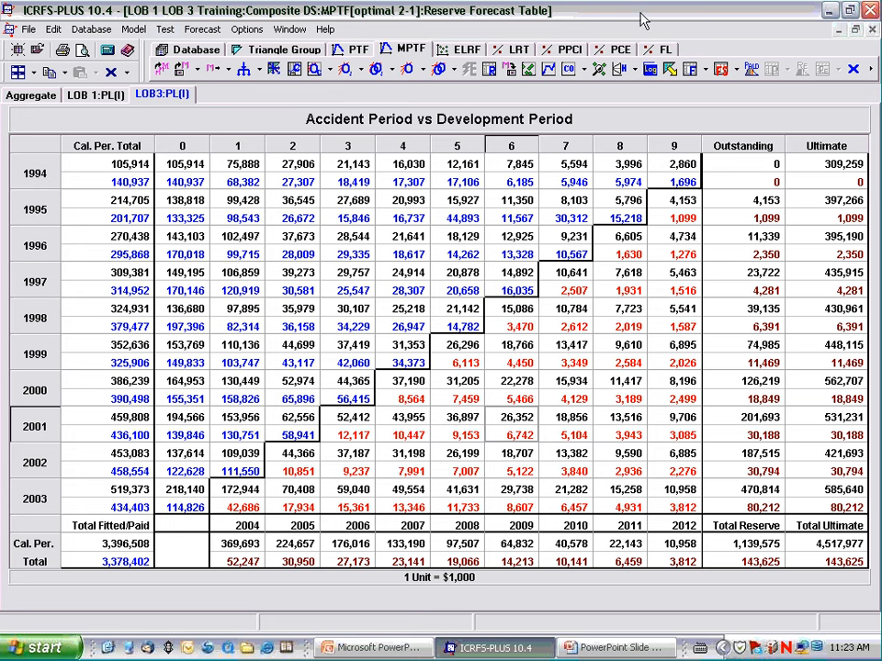
Open the reserve forecast summaries and show the aggregate accident-year summary in a maximized window.
left_click(718, 72)
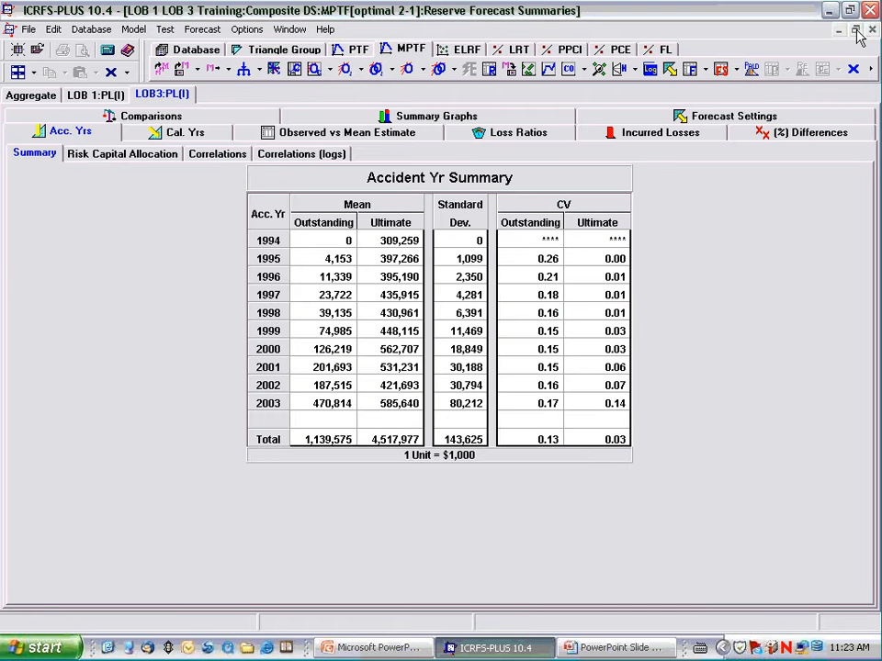
left_click(855, 32)
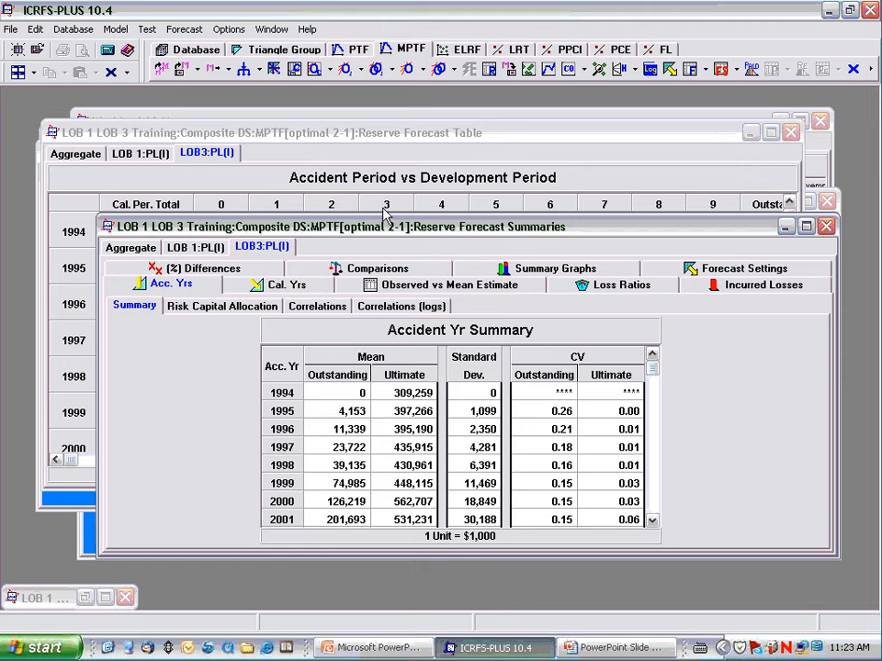
left_click_drag(374, 231, 355, 217)
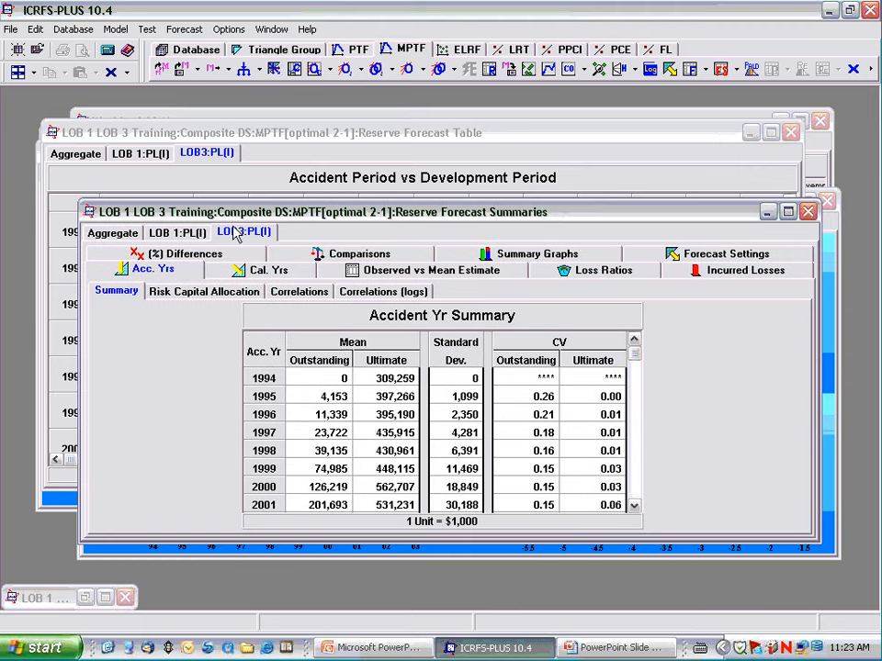
left_click(114, 235)
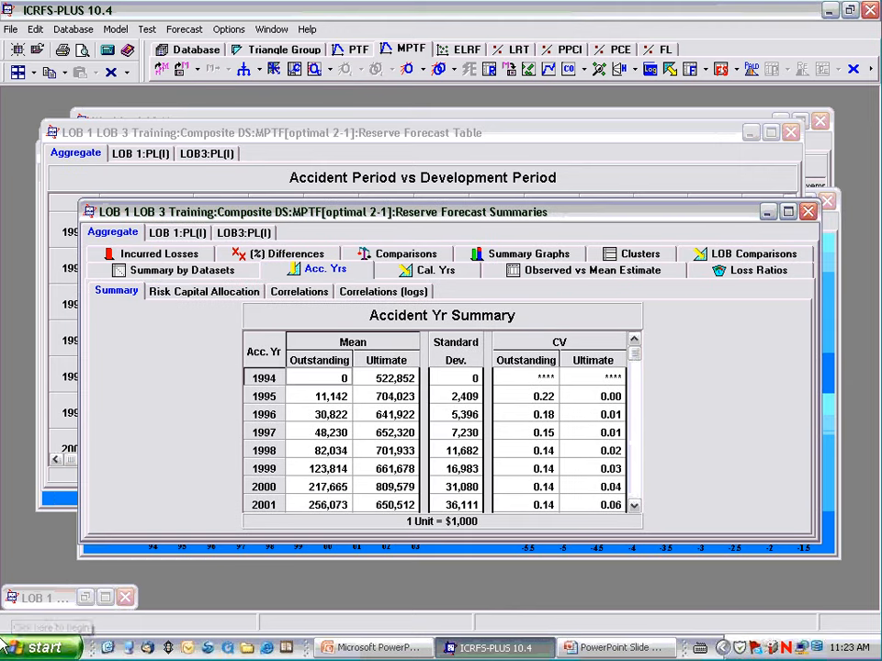
left_click(788, 213)
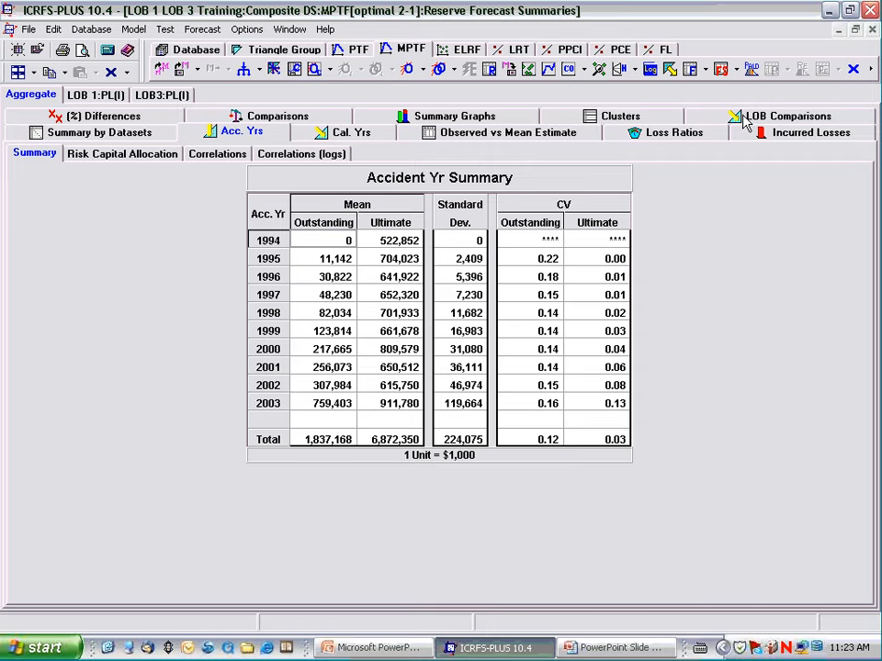
Examine the LOB comparisons for the aggregate, covering each line's share of the reserve mean and its CV.
left_click(781, 117)
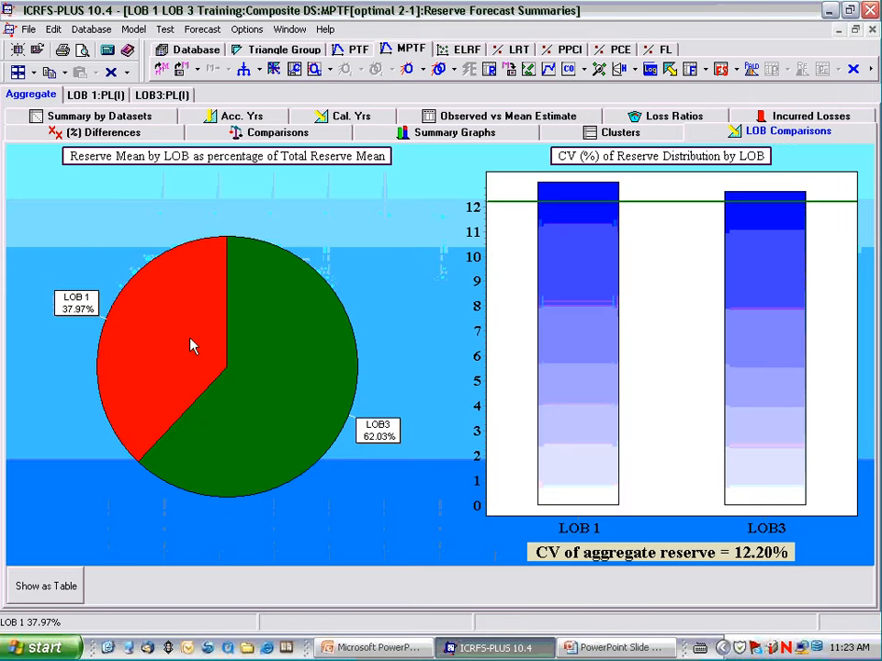
mouse_move(191, 345)
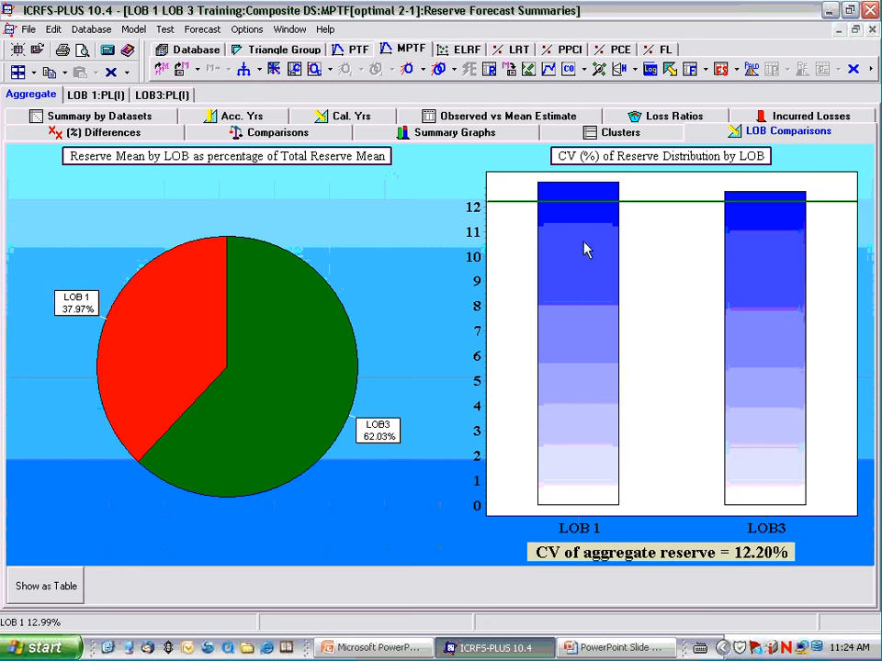
mouse_move(575, 263)
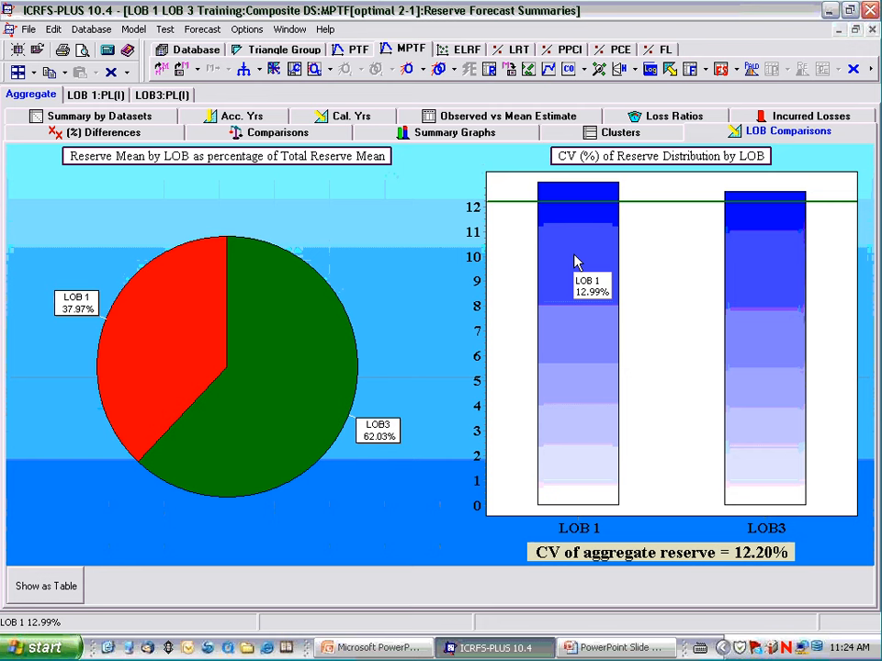
mouse_move(772, 273)
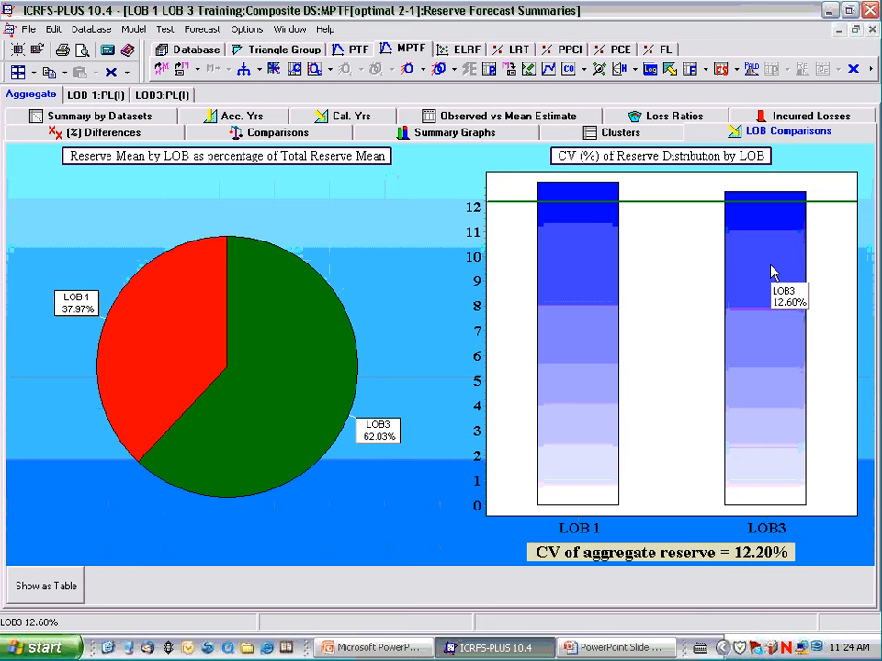
mouse_move(147, 342)
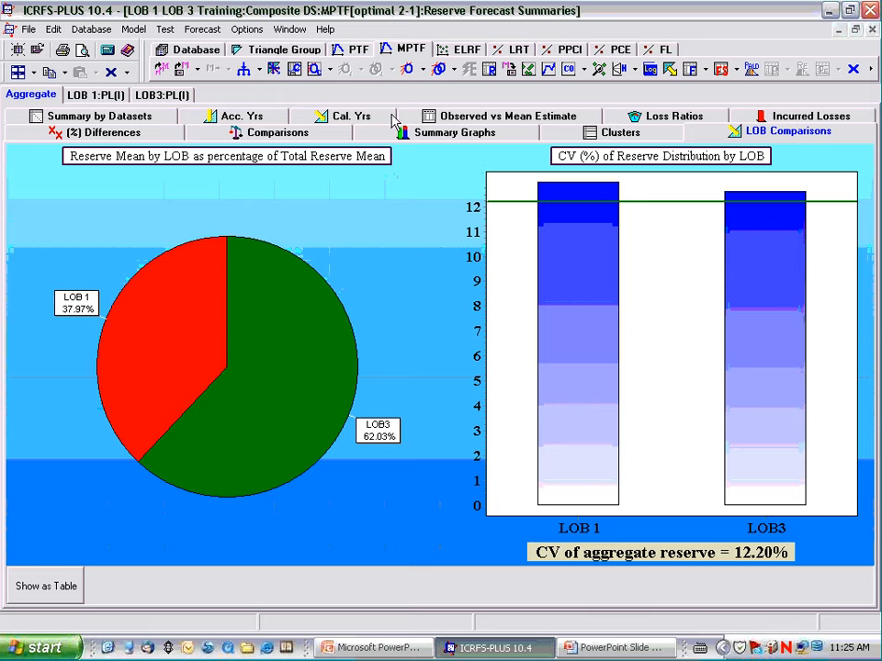
Review the aggregate accident-year, observed-versus-estimate, loss ratio and incurred loss summaries, ending on the risk capital allocation by dataset.
left_click(103, 116)
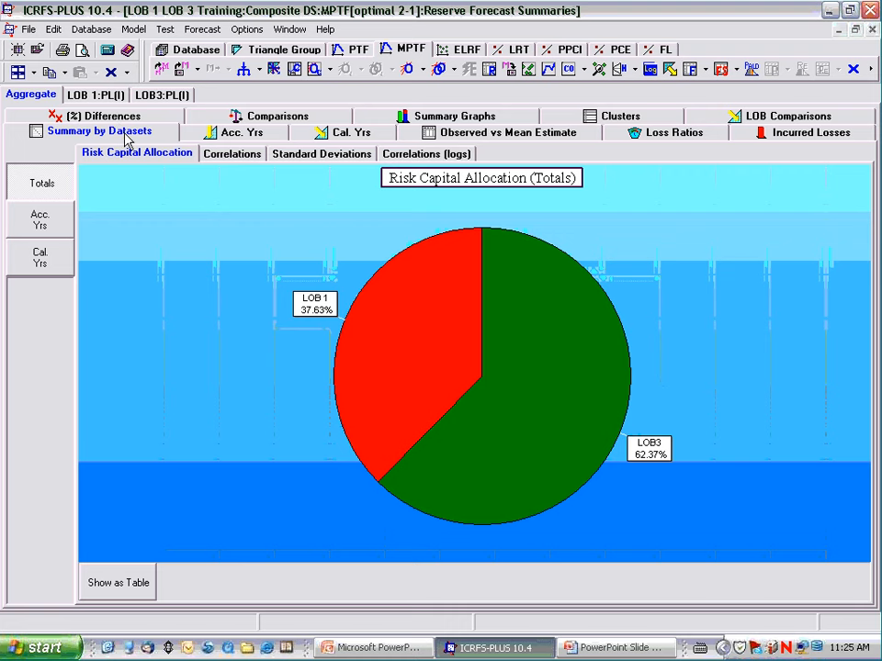
left_click(213, 135)
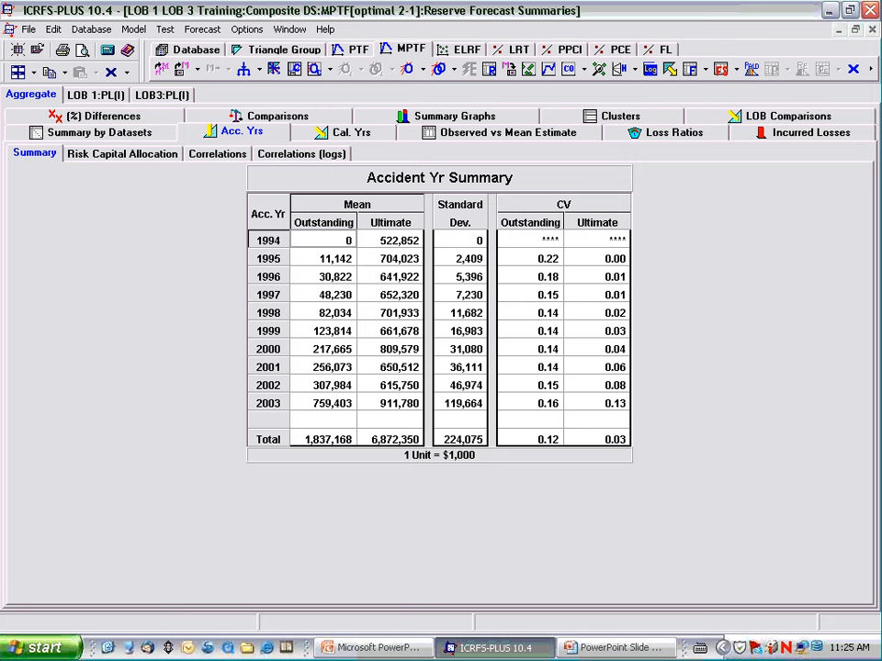
left_click(332, 140)
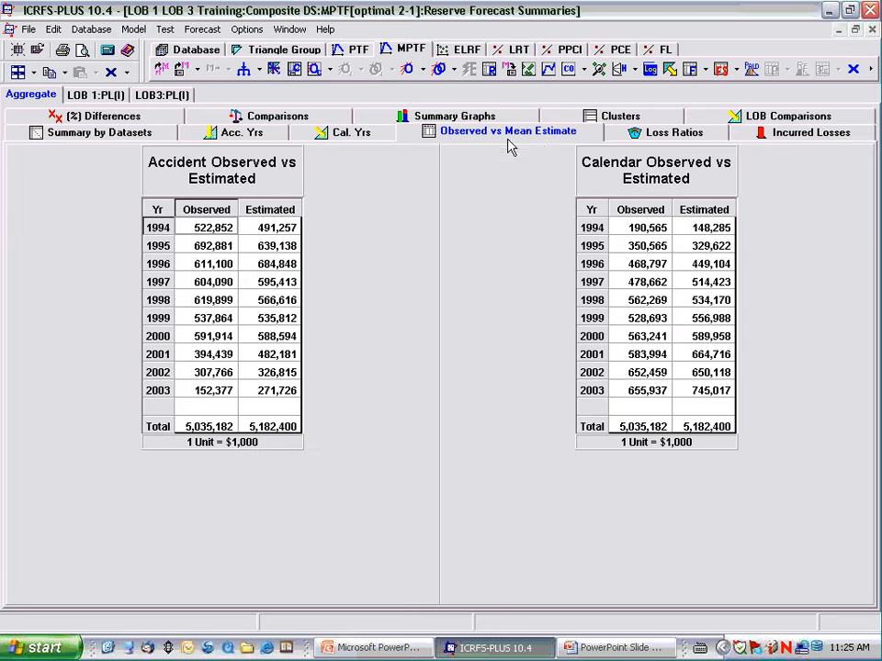
left_click(623, 135)
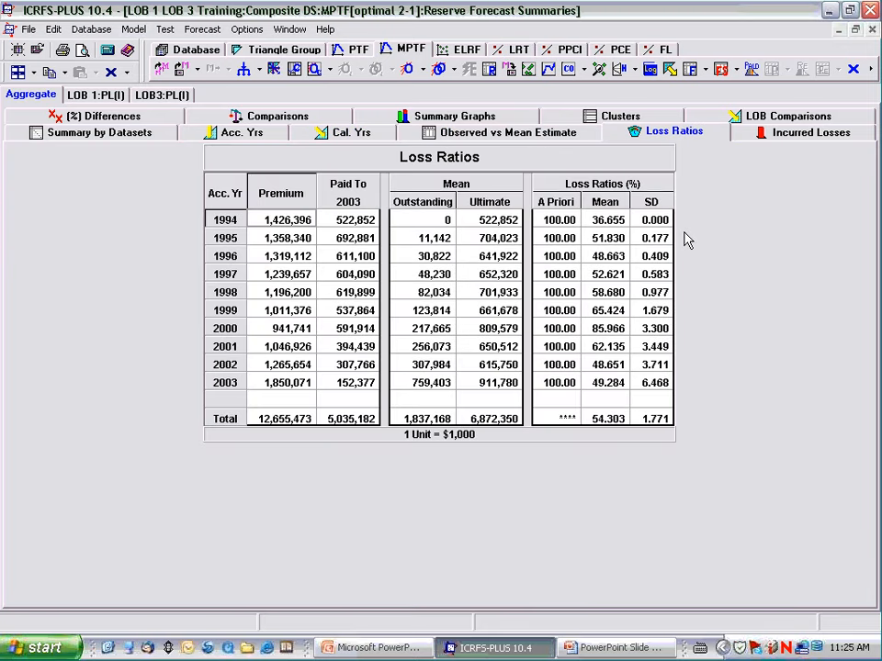
left_click(764, 136)
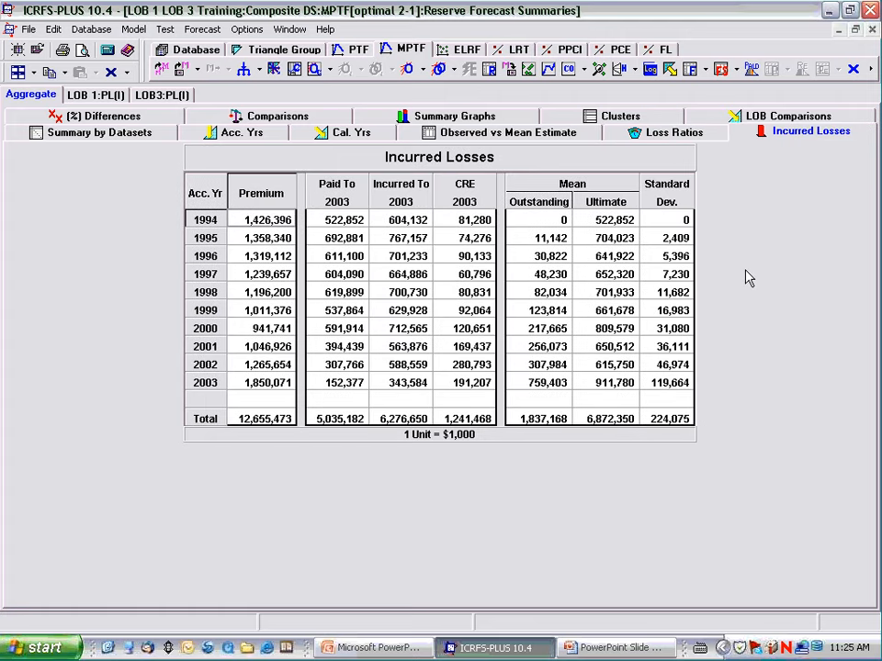
left_click(77, 134)
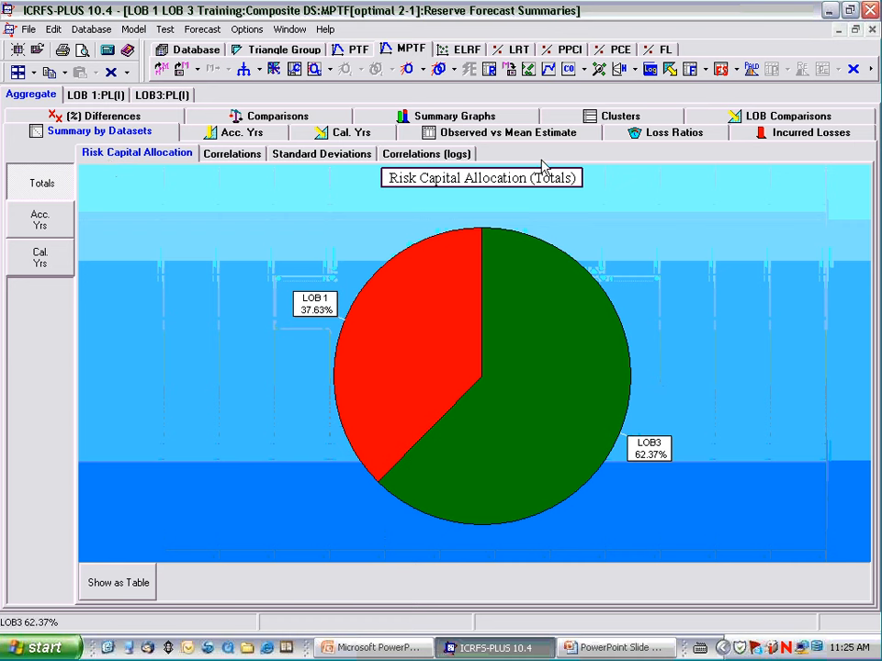
Open the ICRFS-PLUS PDF manual in Adobe Acrobat and display its bookmarks.
left_click(325, 30)
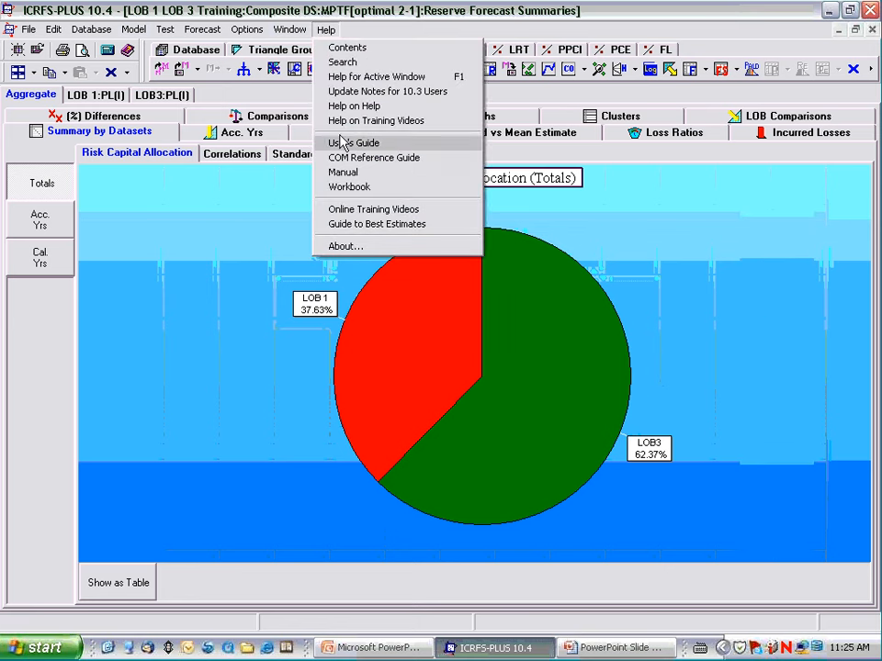
left_click(358, 175)
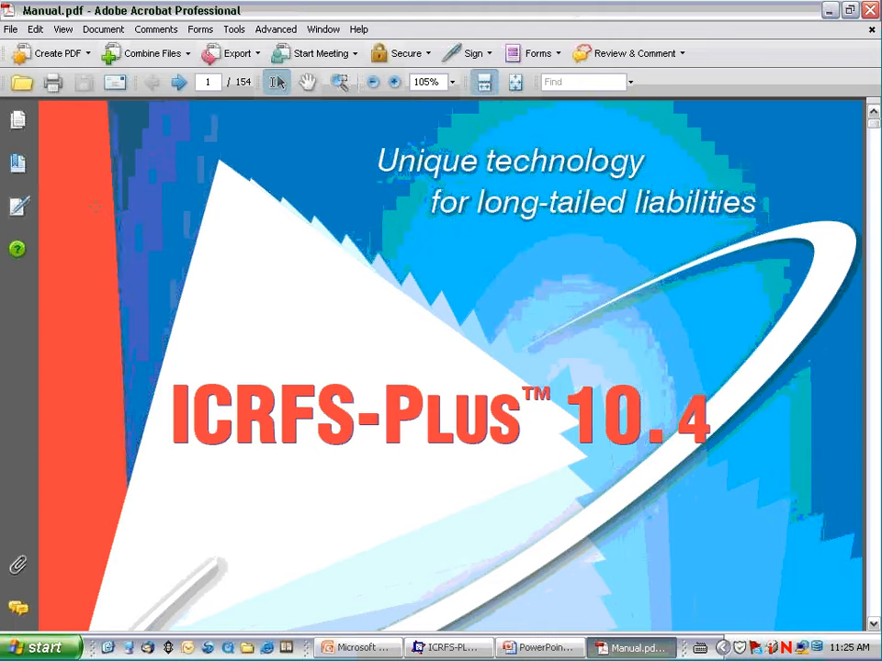
left_click(17, 164)
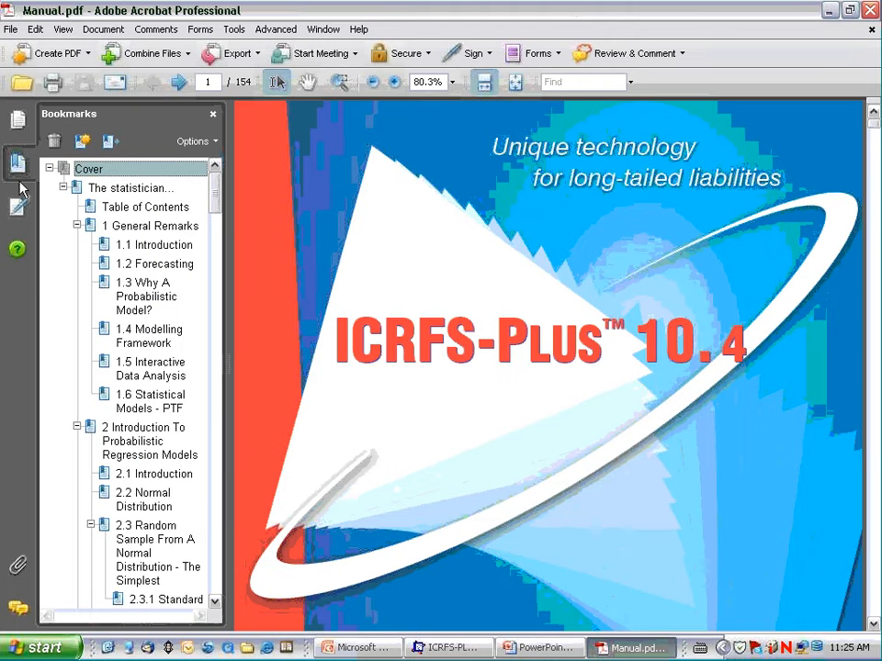
Search the manual for "risk capital".
left_click(215, 601)
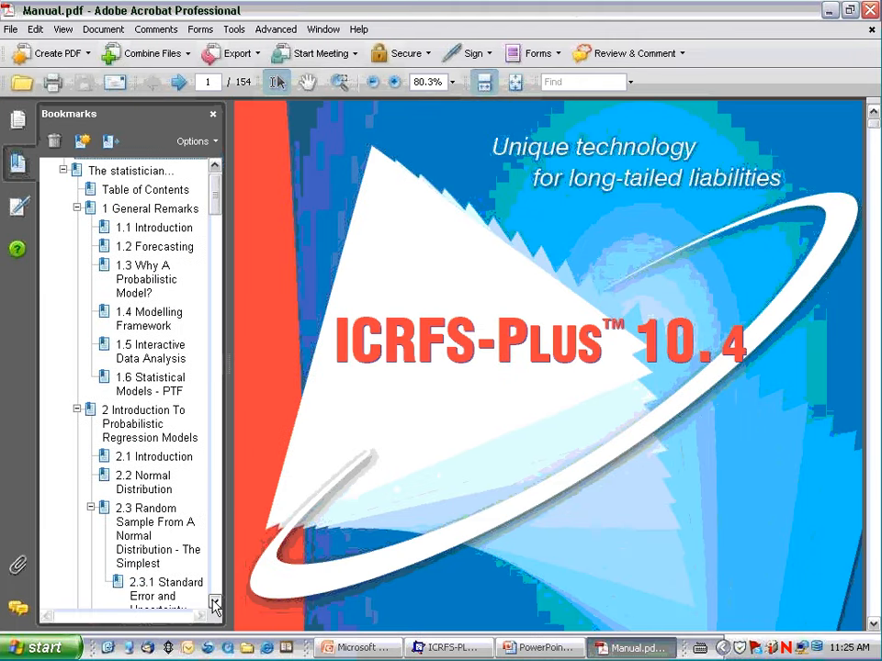
left_click(215, 602)
left_click_drag(215, 602, 215, 602)
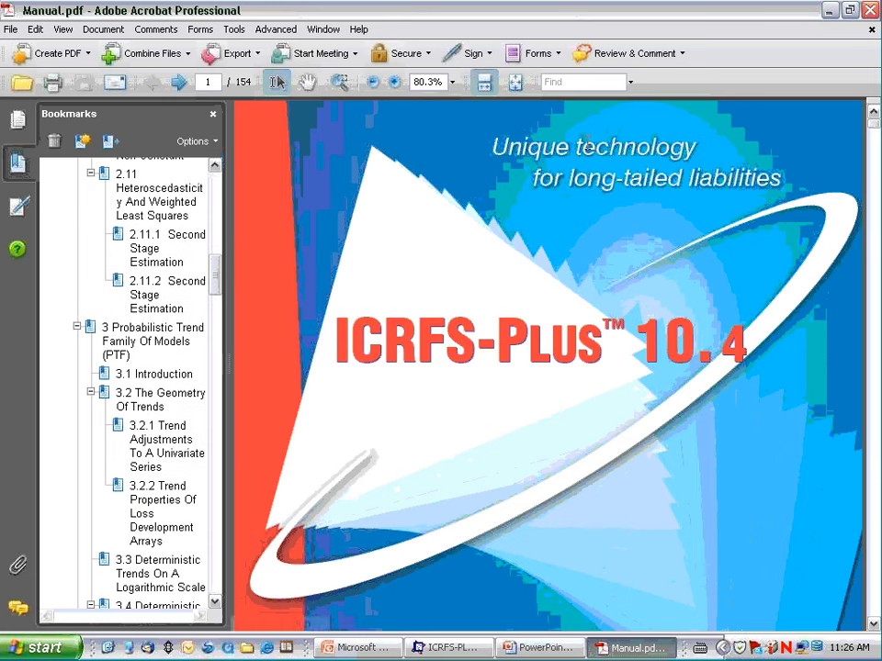
left_click(577, 83)
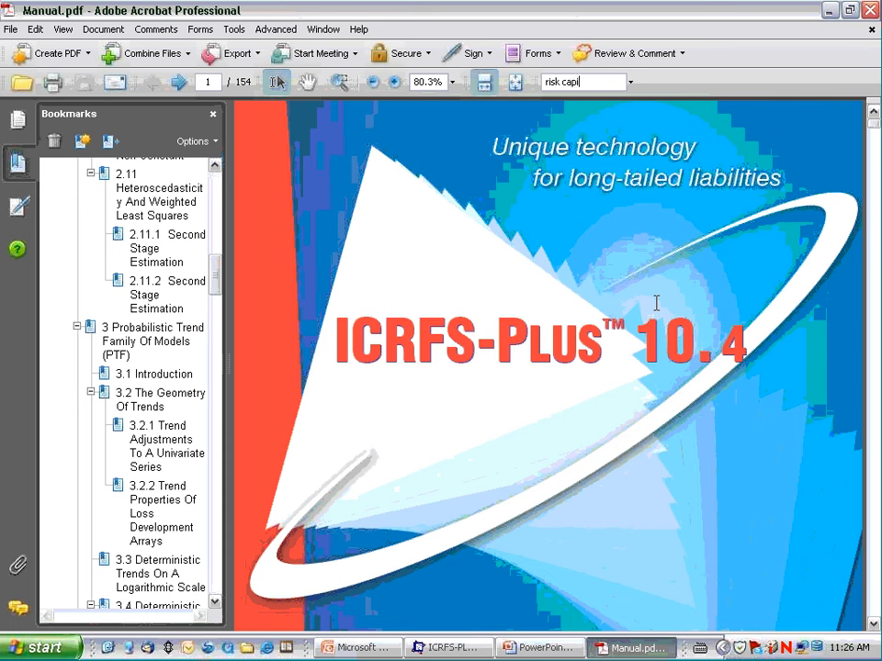
key("Return")
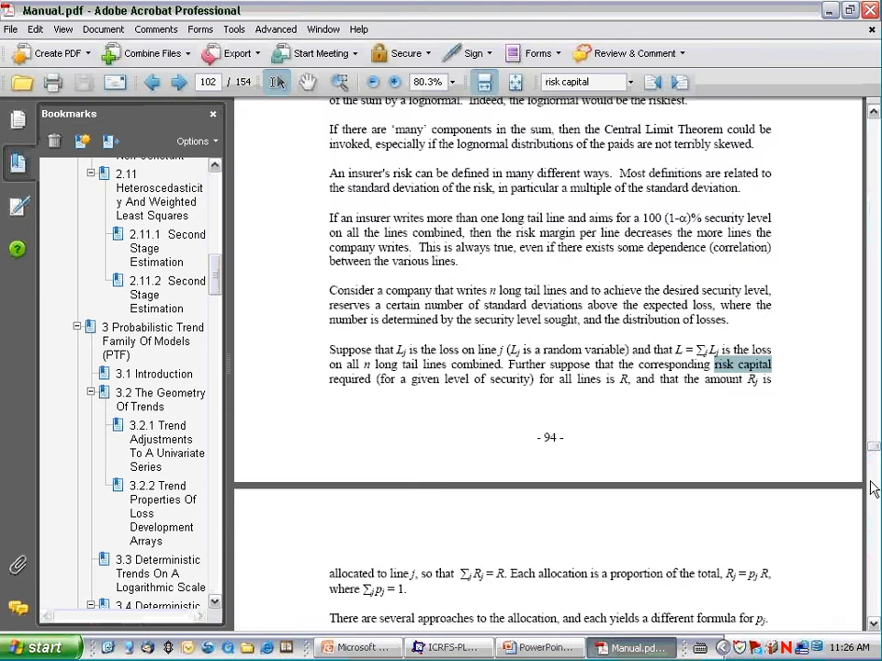
Examine the manual's formulas 9.5 and 9.6 for allocating risk capital across lines, and close the manual.
scroll(873, 450, "up", 8)
left_click_drag(872, 450, 863, 476)
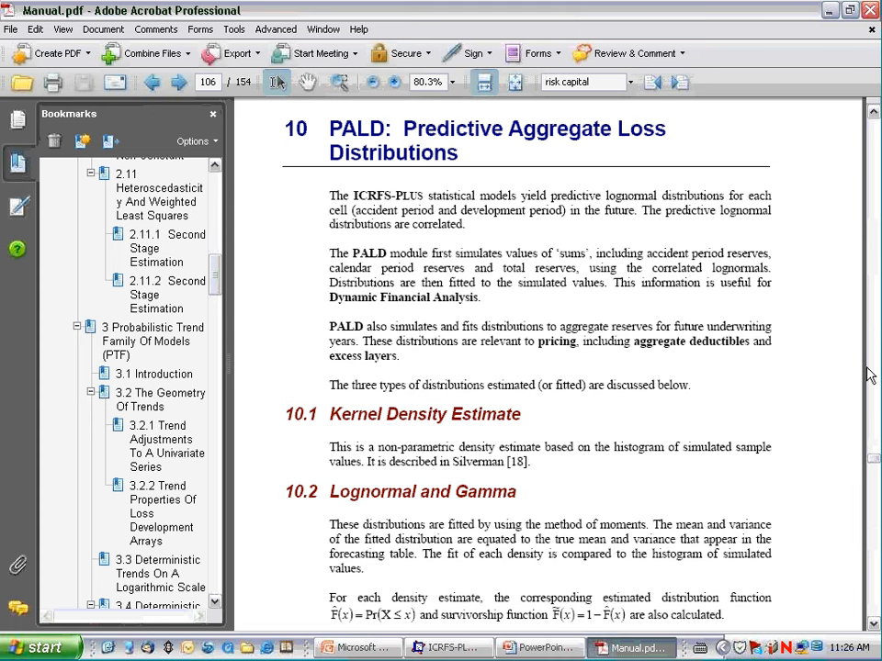
left_click(873, 112)
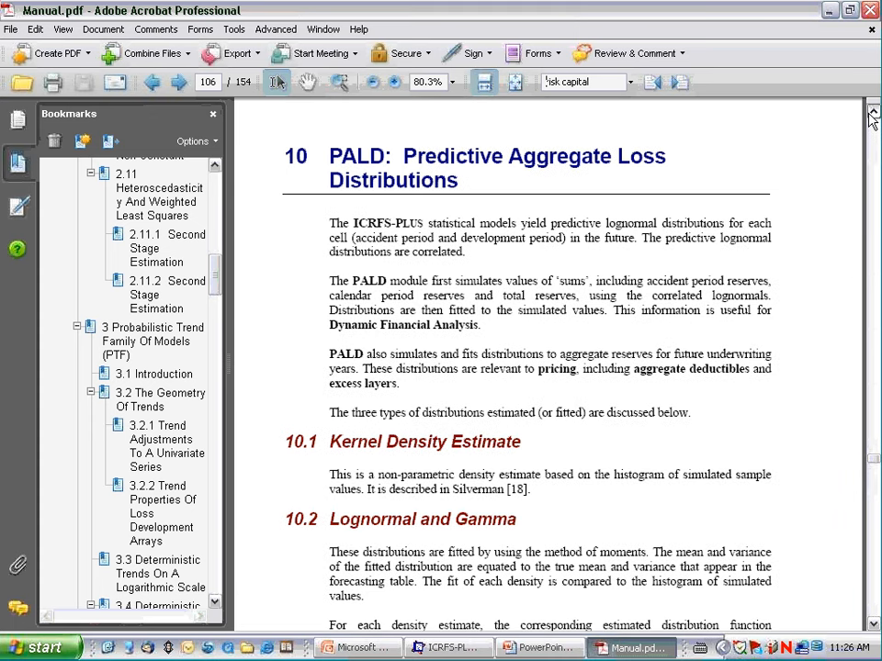
left_click(873, 114)
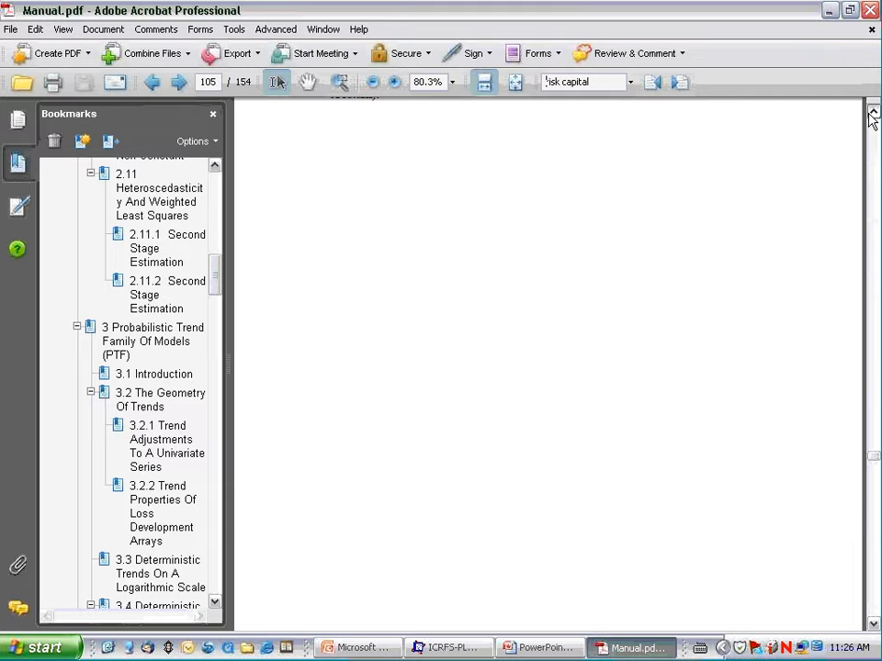
left_click(872, 114)
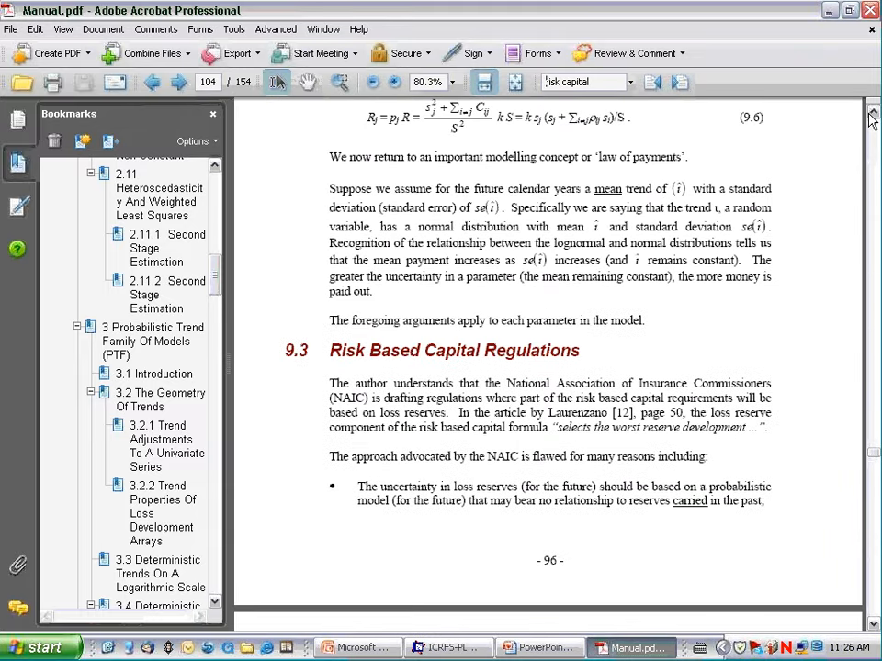
left_click(873, 114)
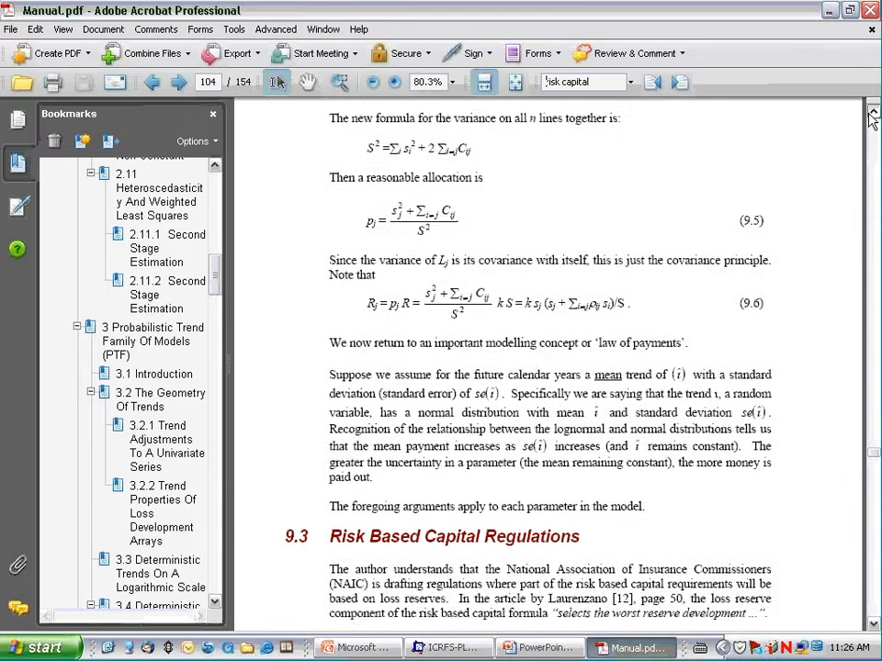
left_click(872, 113)
left_click(872, 114)
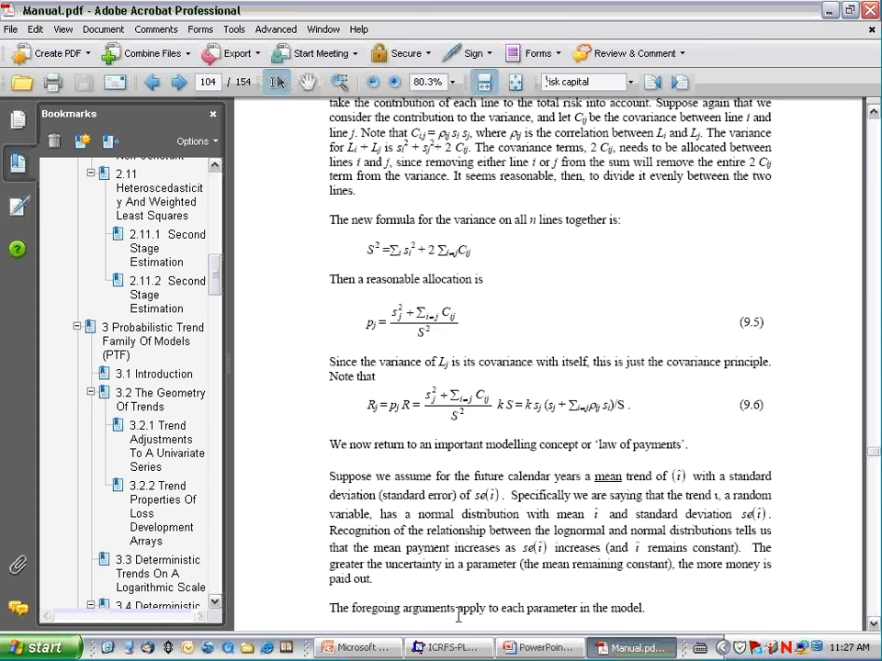
left_click(871, 10)
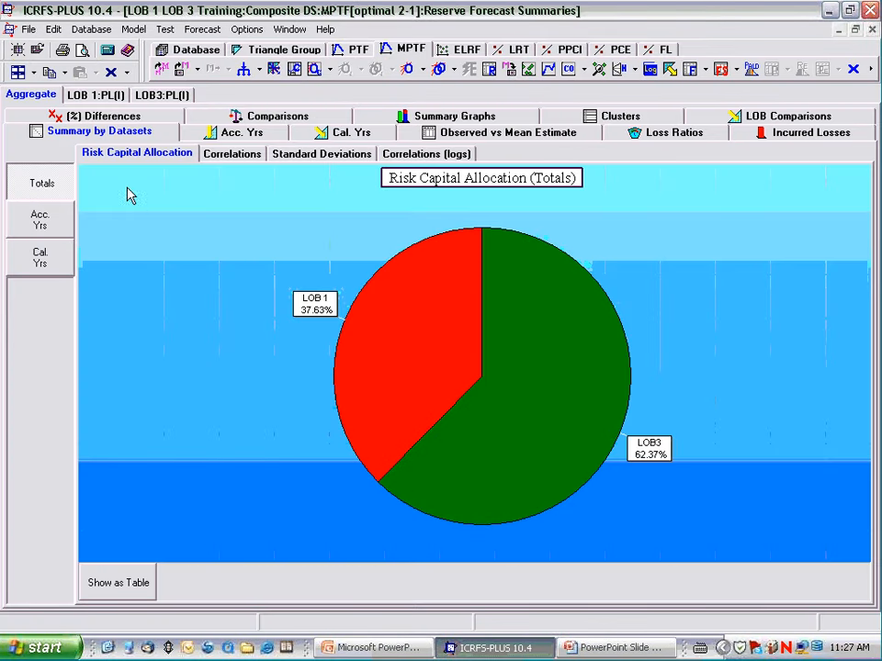
Review the reserve forecast correlations between datasets, on both the original and log scales, and return to the risk capital allocation of totals.
left_click(229, 158)
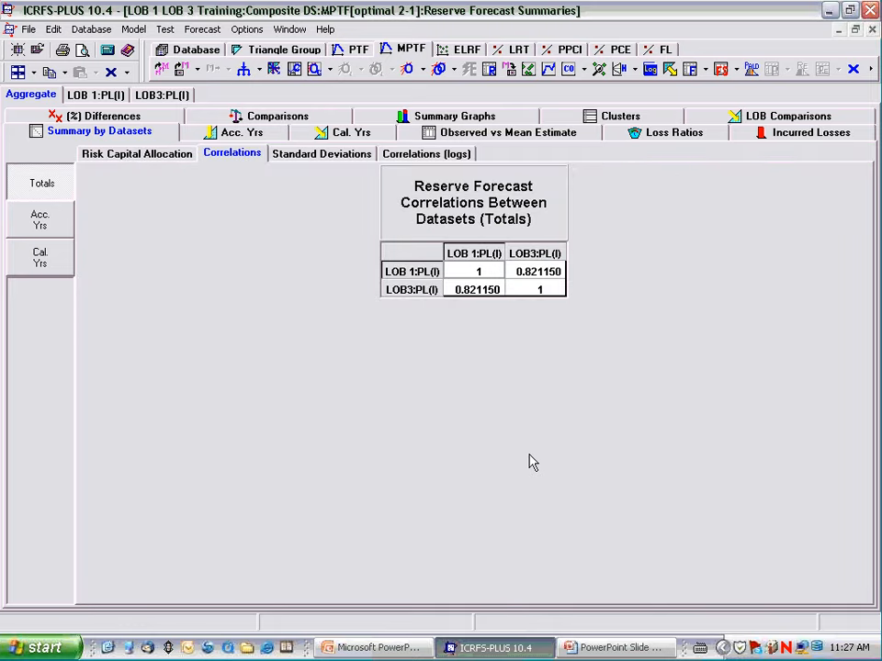
left_click(404, 154)
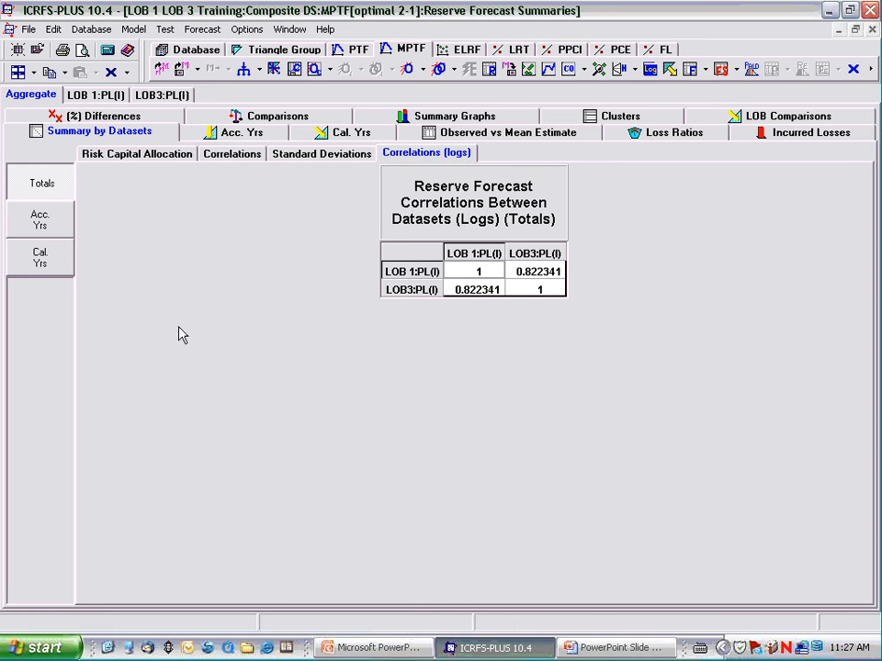
left_click(124, 158)
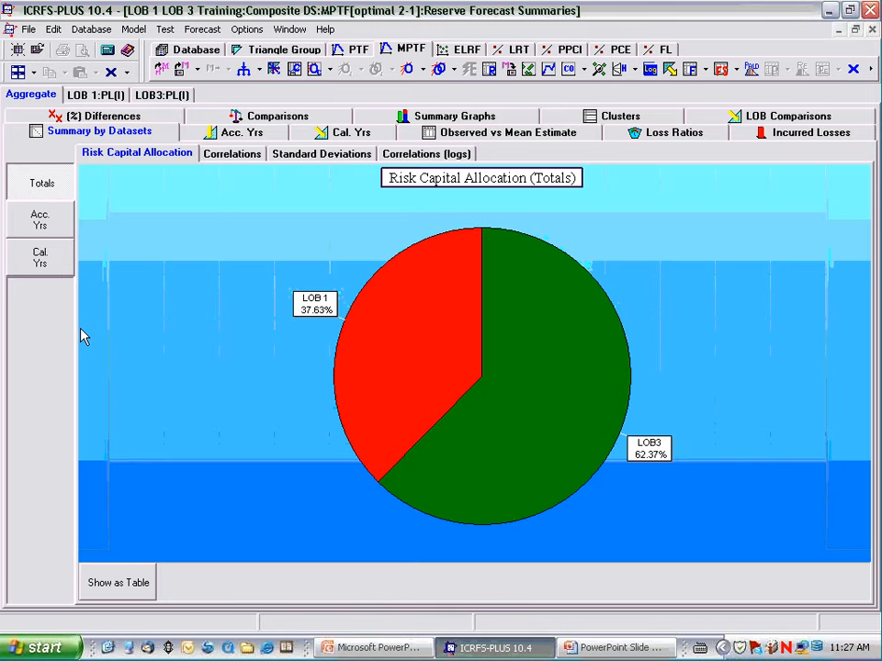
Compare the accident-year summaries of the aggregate, LOB 1 and LOB3, ending on the aggregate's risk capital allocation by accident year.
left_click(225, 136)
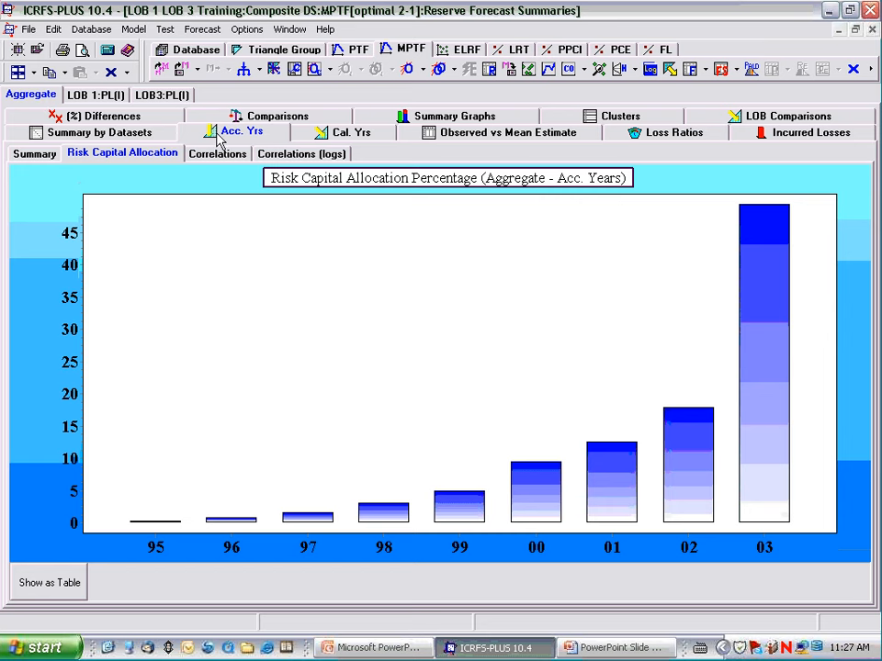
left_click(38, 155)
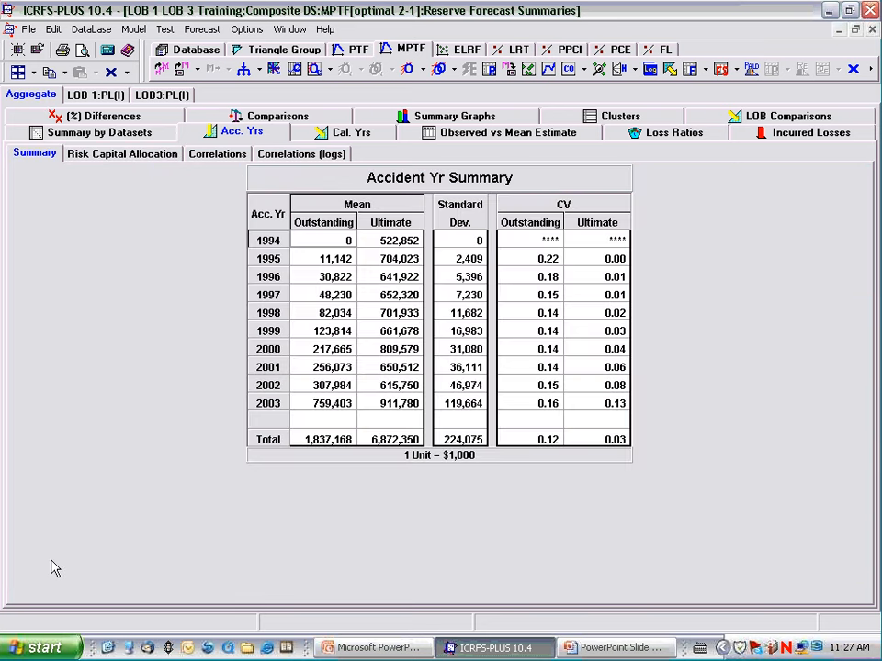
left_click(95, 95)
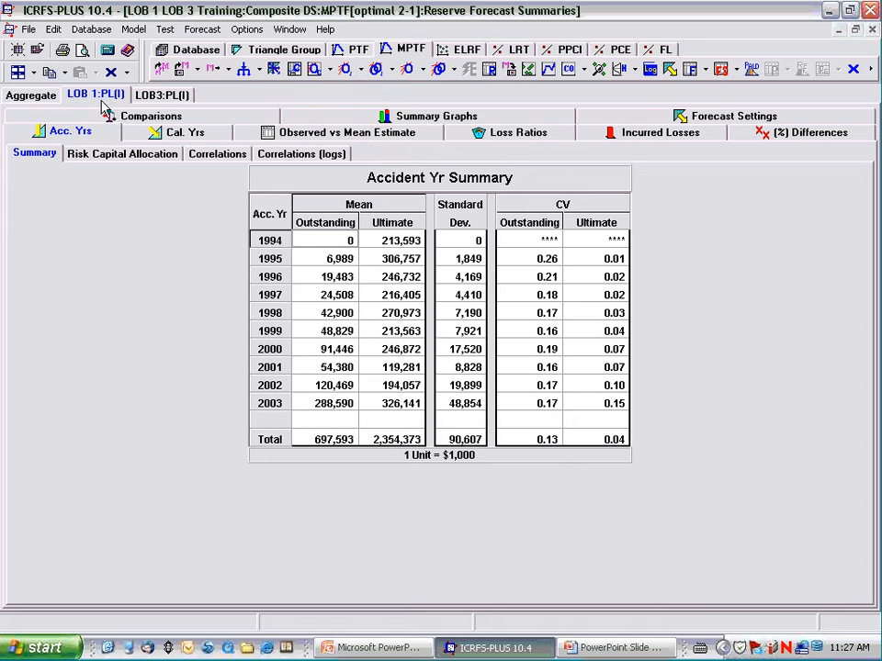
left_click(152, 97)
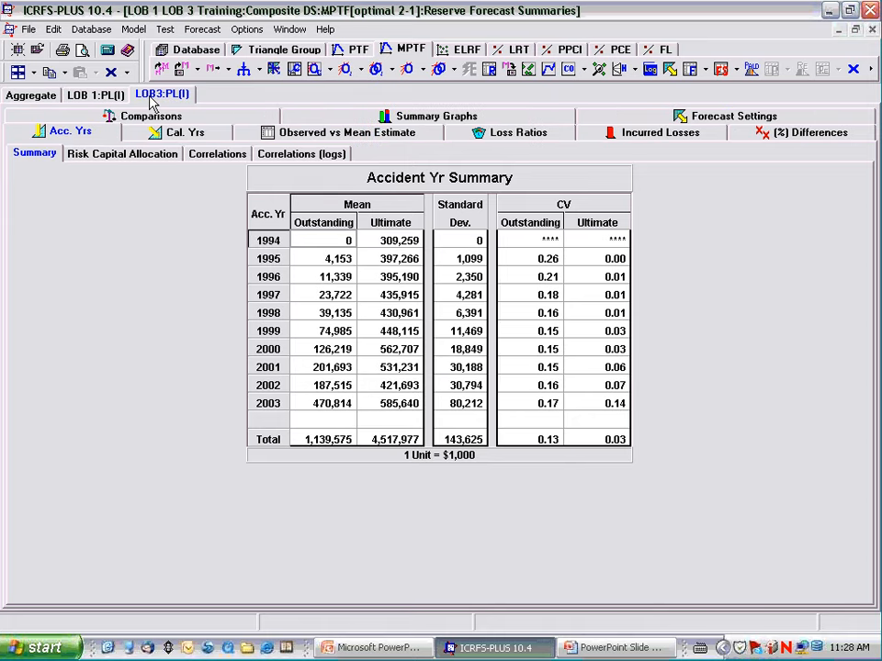
left_click(30, 96)
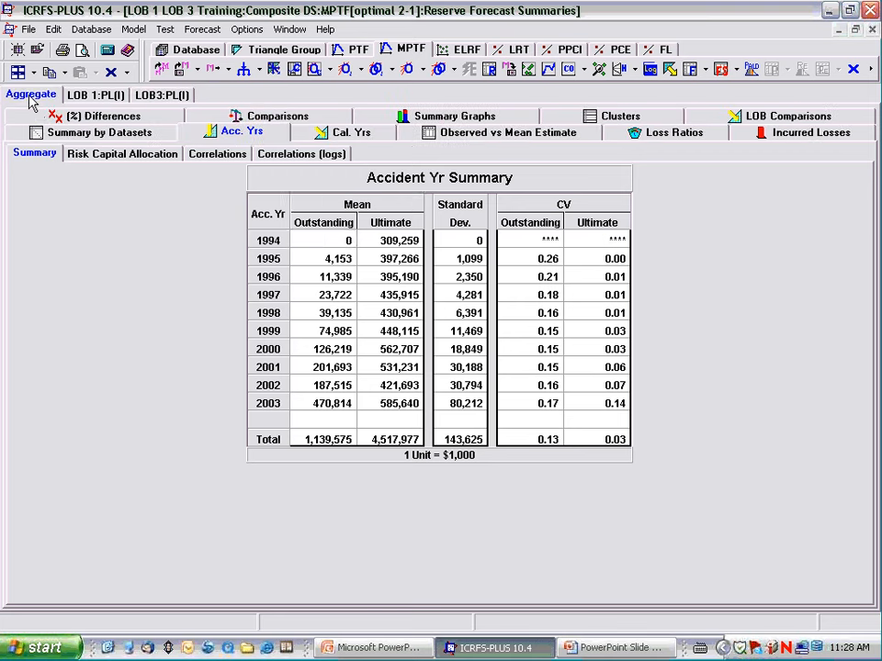
left_click(99, 158)
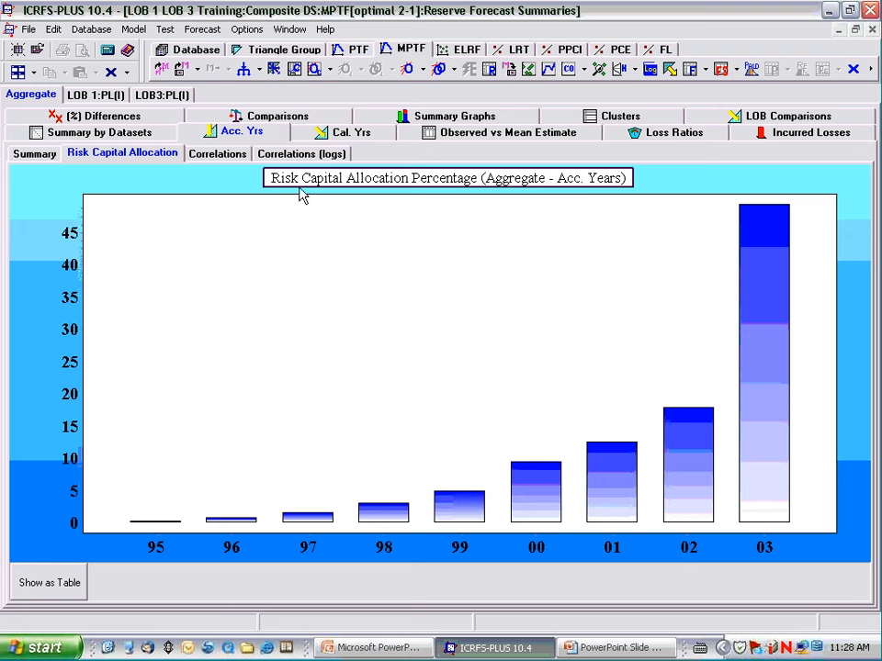
Review the aggregate's risk capital allocation by calendar year and the reserve forecast correlations between calendar years.
left_click(331, 133)
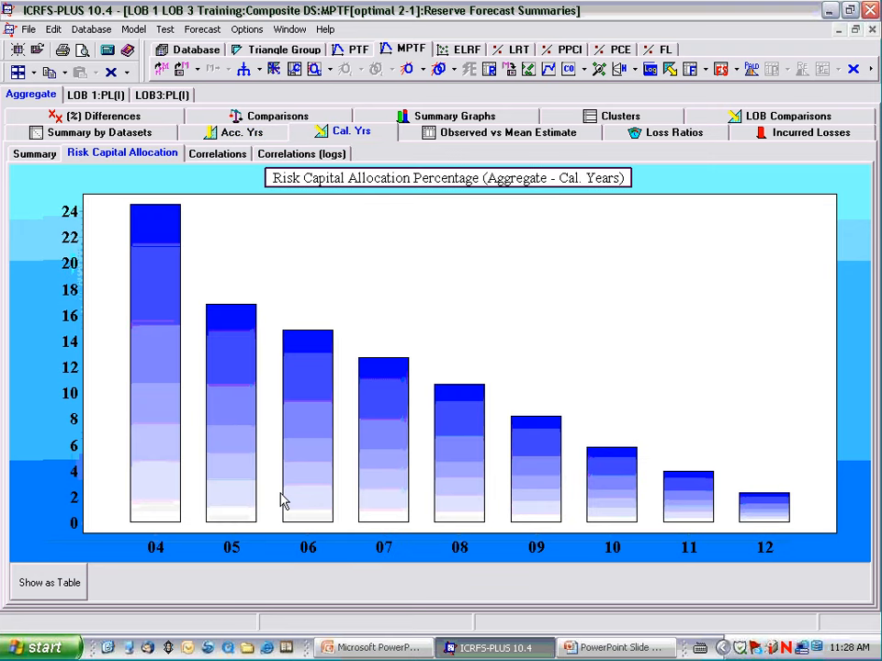
left_click(218, 155)
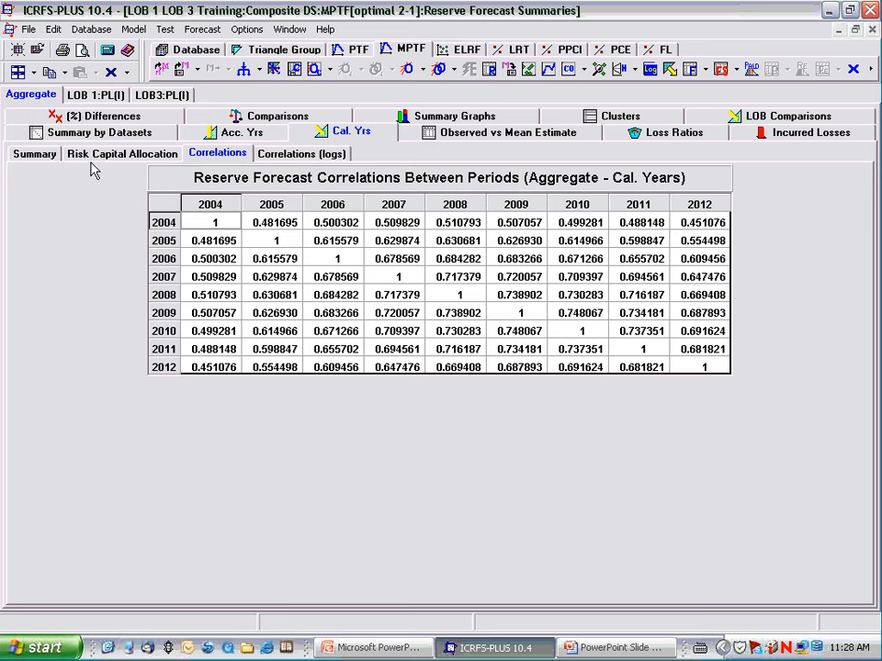
left_click(88, 133)
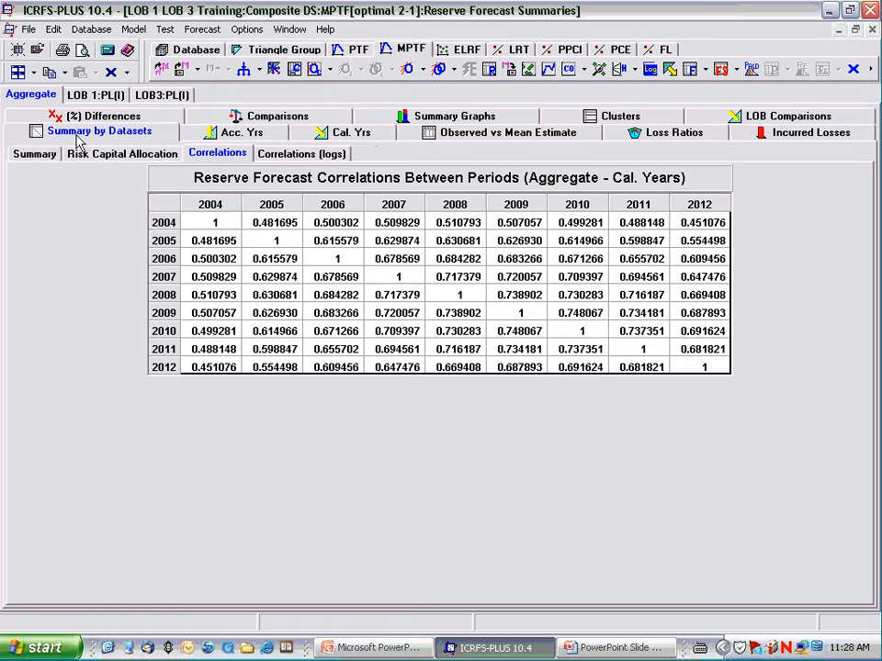
left_click(344, 135)
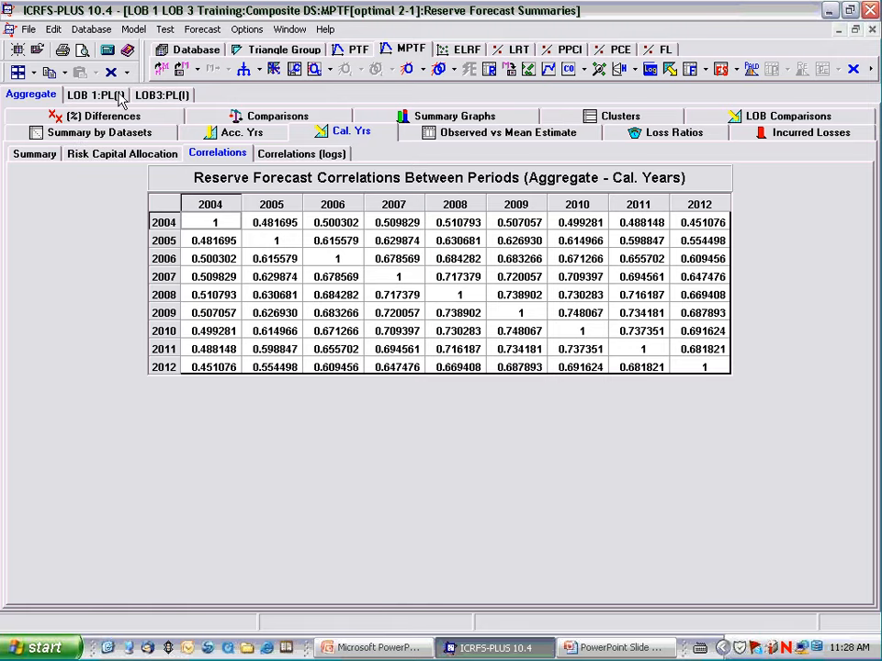
Compare the calendar-year payment summaries of the aggregate, LOB3 and LOB 1, and return to the aggregate.
left_click(35, 154)
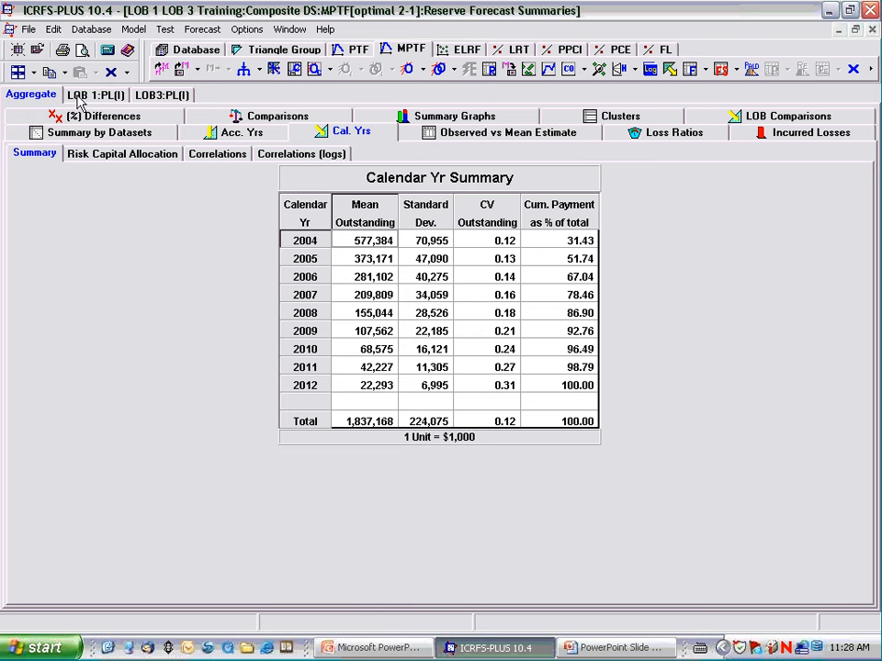
left_click(108, 97)
left_click(140, 94)
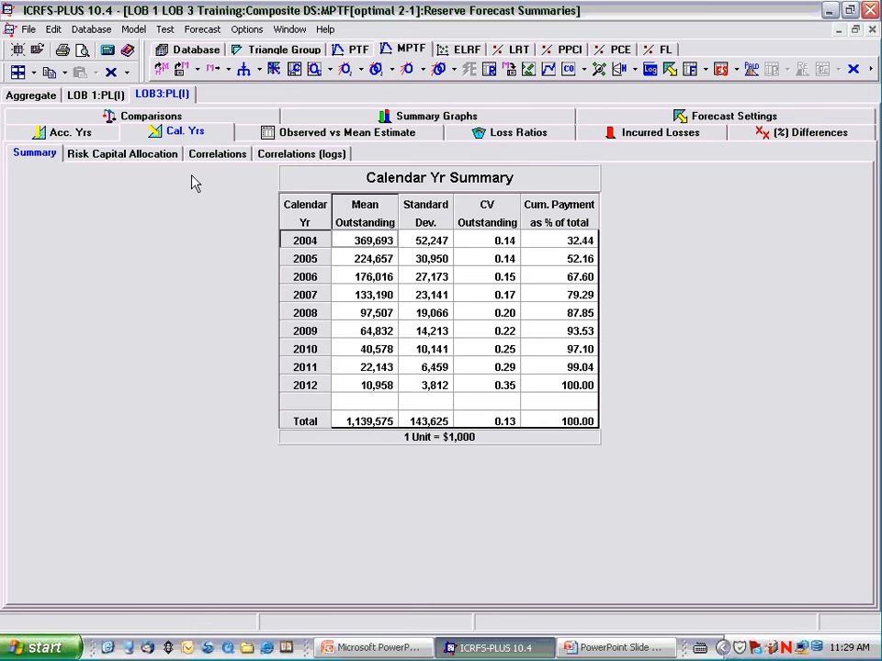
left_click(95, 95)
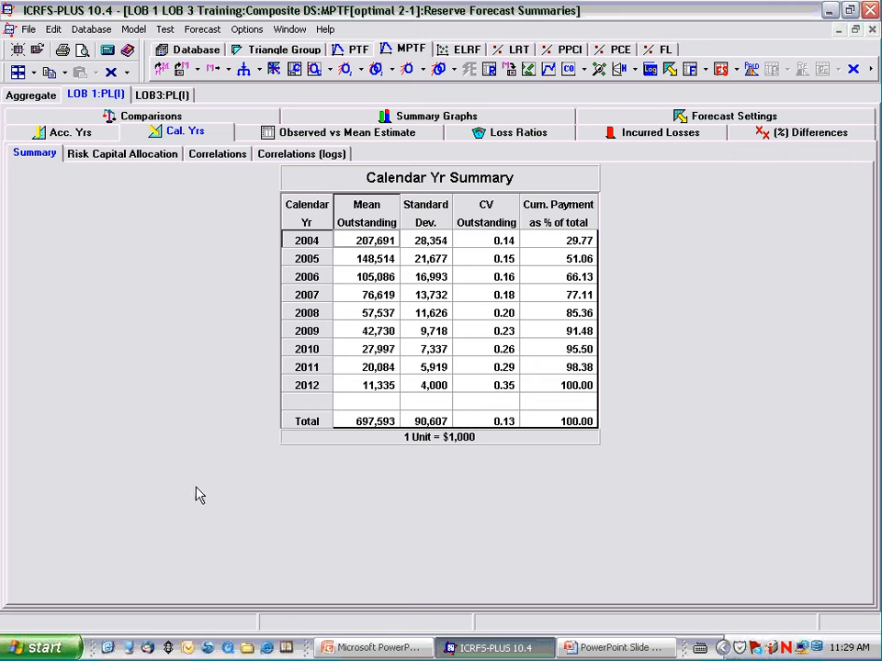
left_click(30, 96)
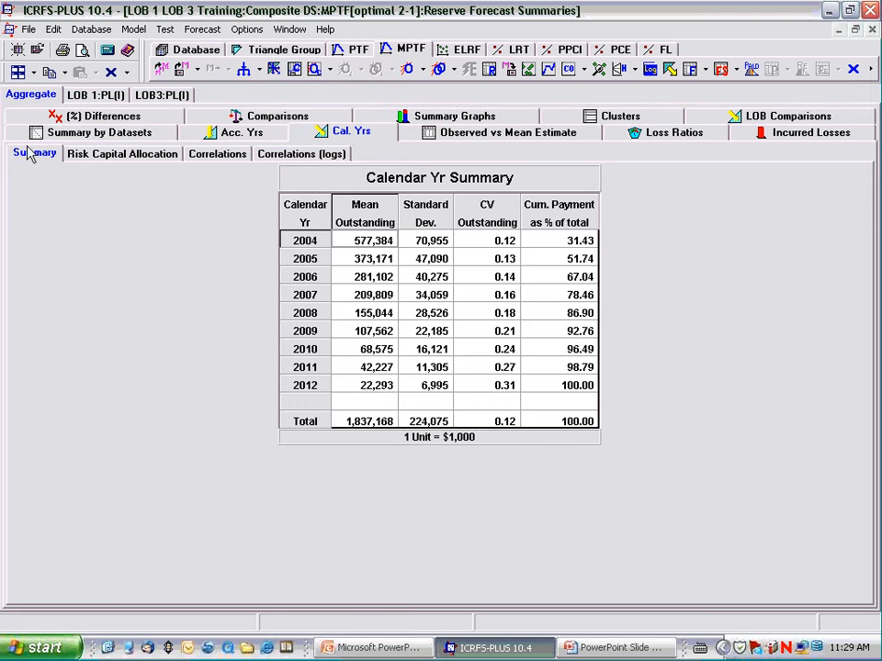
Check the aggregate's correlations between calendar years and between datasets, dismissing the BlackBerry update notification.
left_click(194, 154)
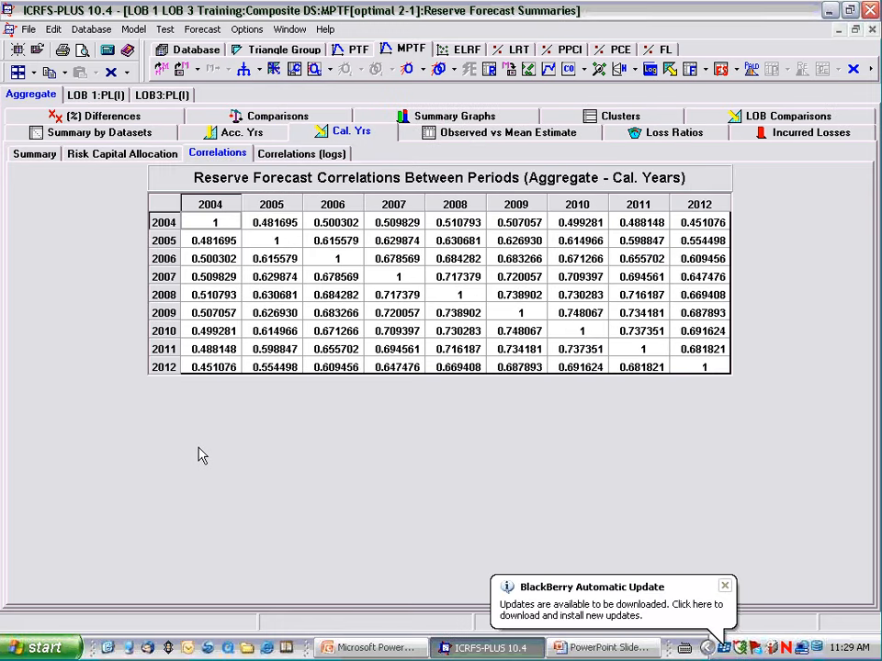
left_click(725, 588)
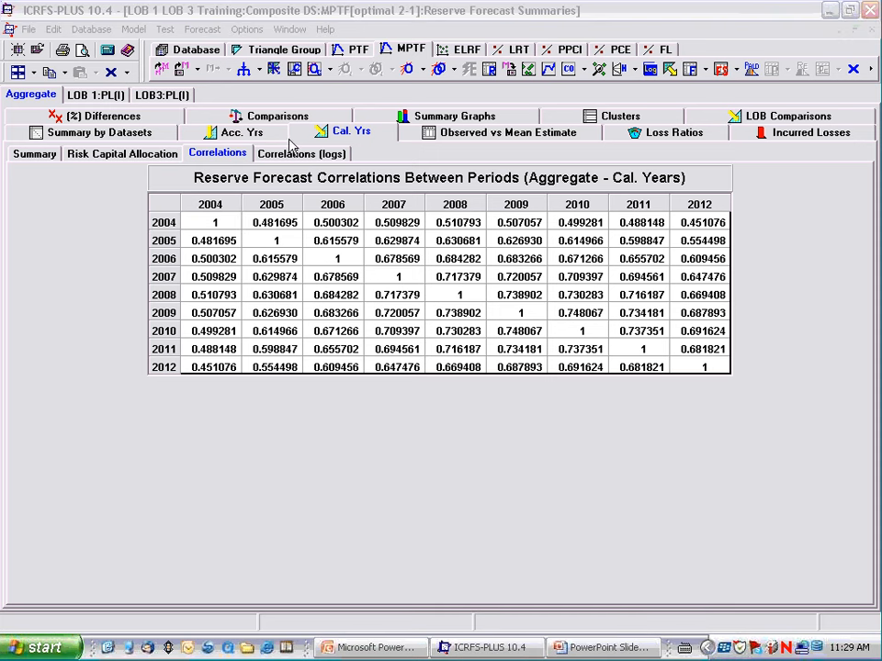
left_click(113, 135)
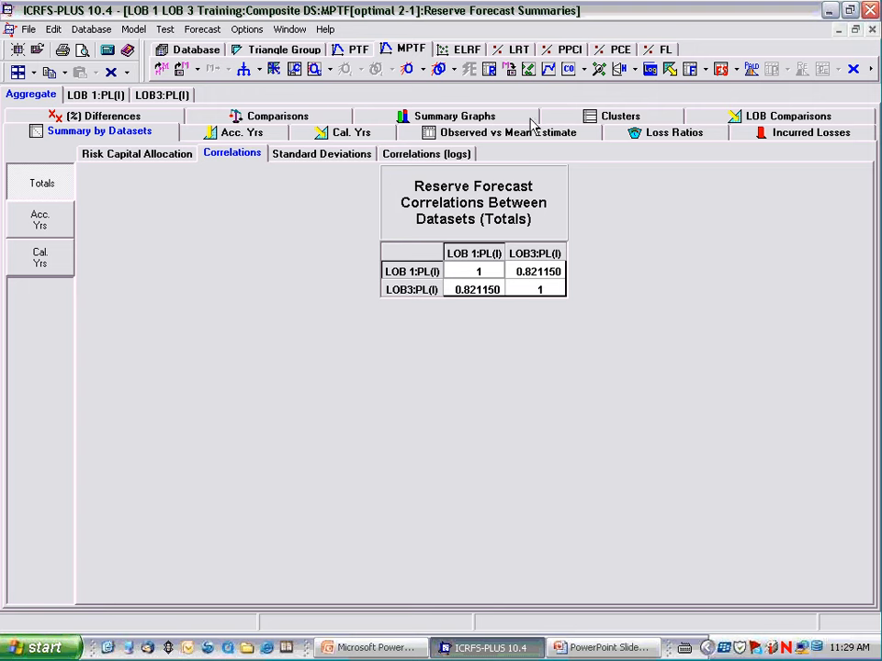
Display the reserve forecast table and compare its accident versus development period values for the aggregate, LOB 1 and LOB3.
left_click(690, 71)
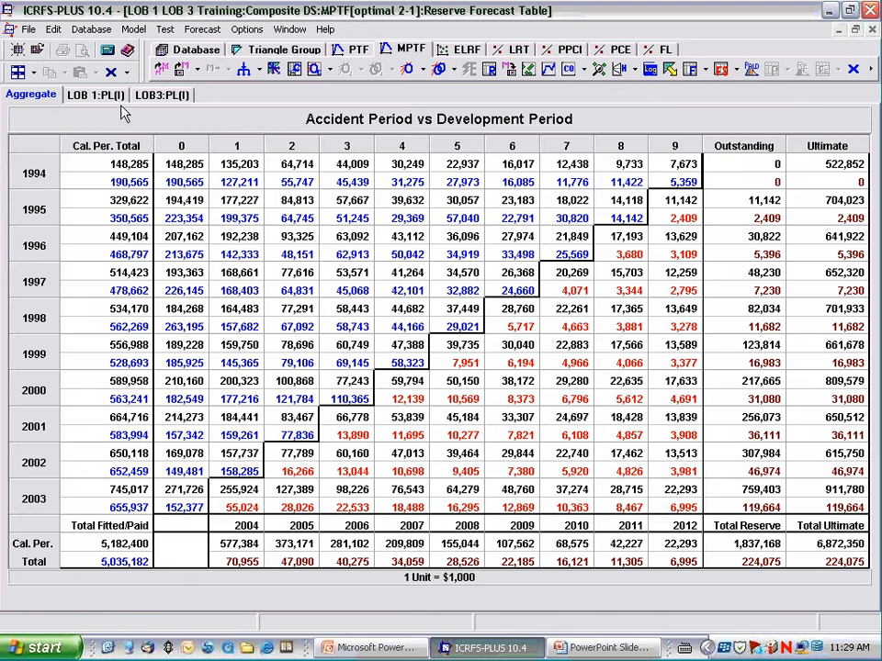
left_click(95, 94)
left_click_drag(510, 380, 620, 436)
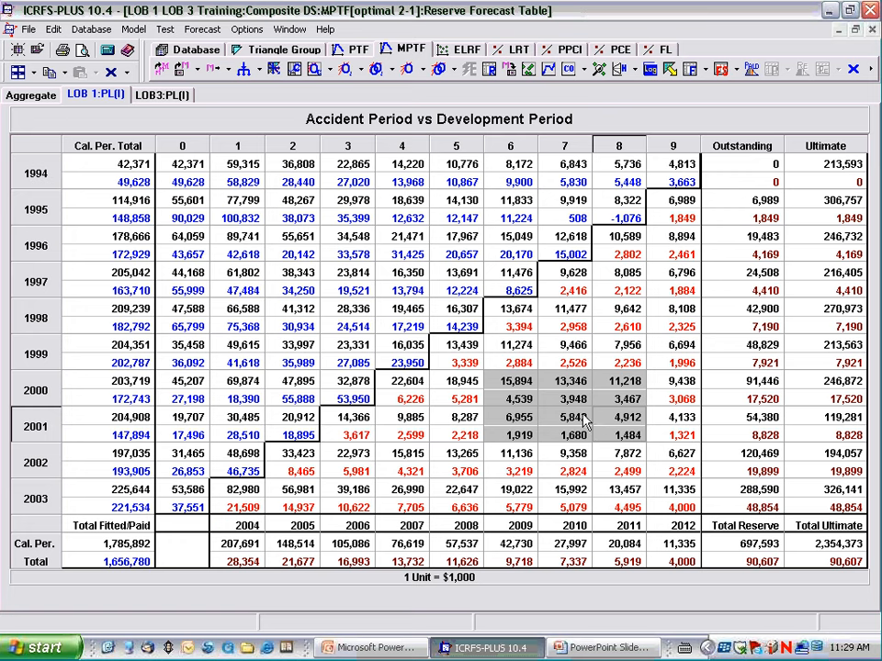
left_click(163, 96)
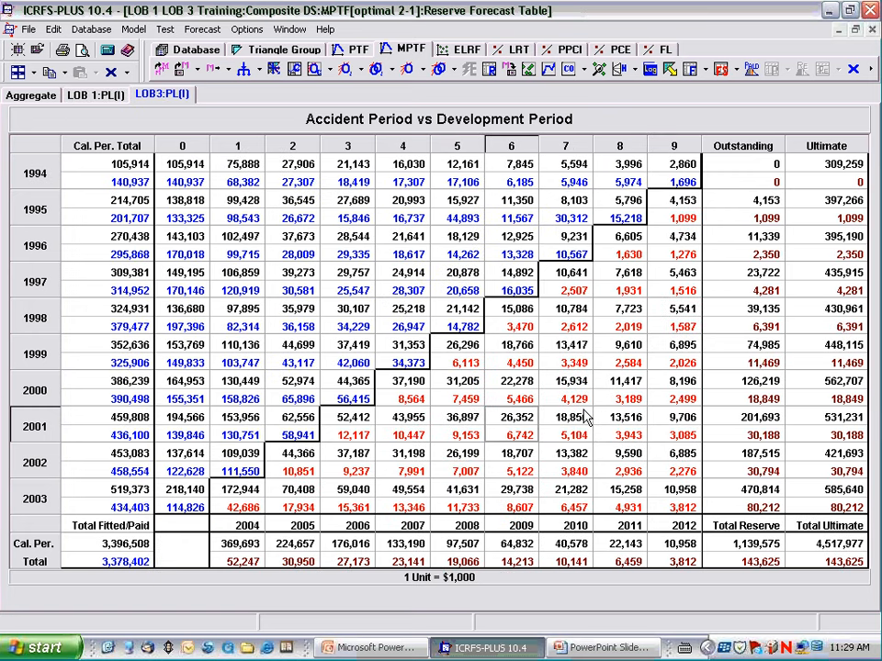
left_click(29, 92)
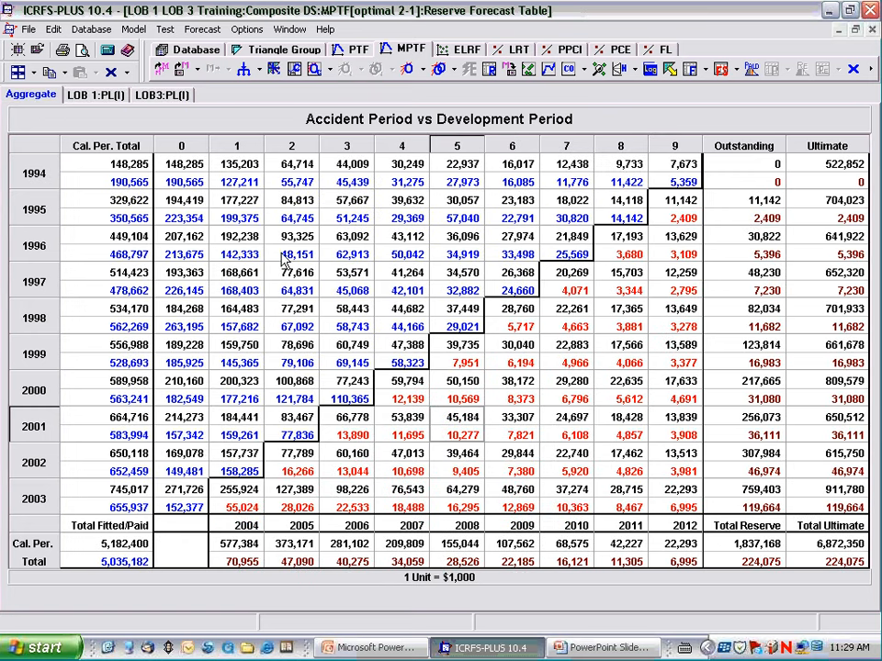
Run PALD on the reserves for both accident and calendar periods with 10,000 simulations, and display the accident-year total diagnostics.
left_click(751, 71)
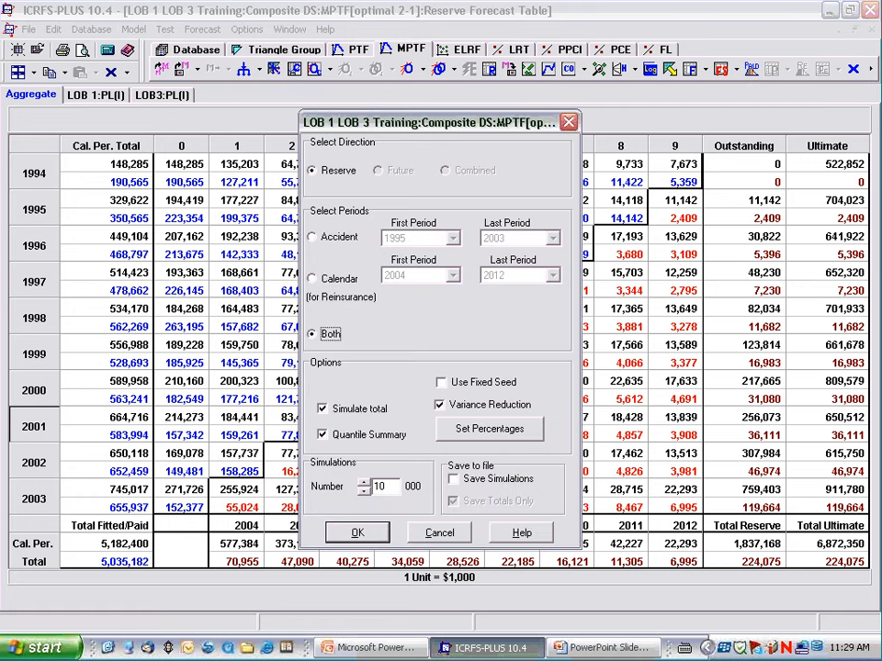
left_click(357, 535)
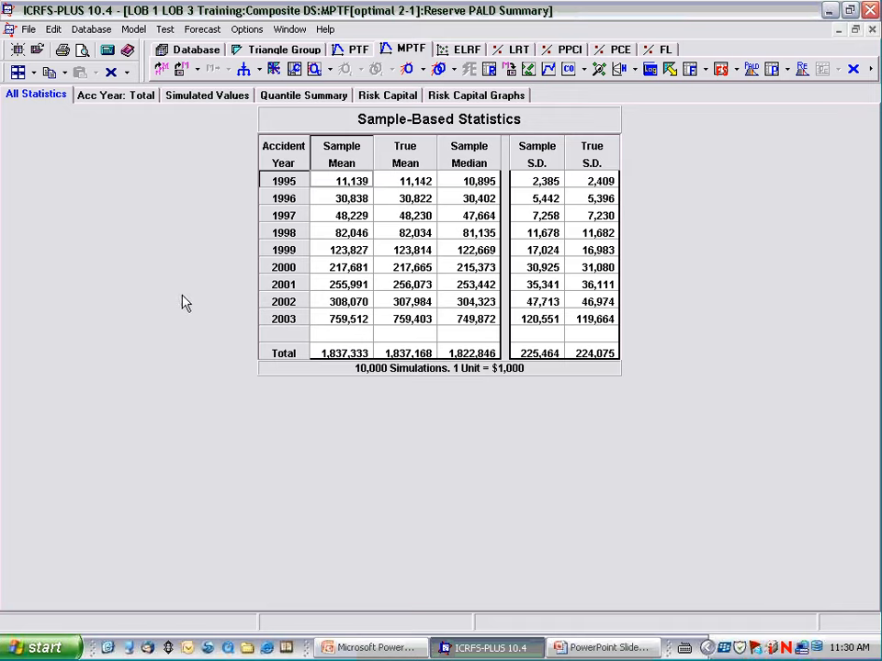
left_click(105, 99)
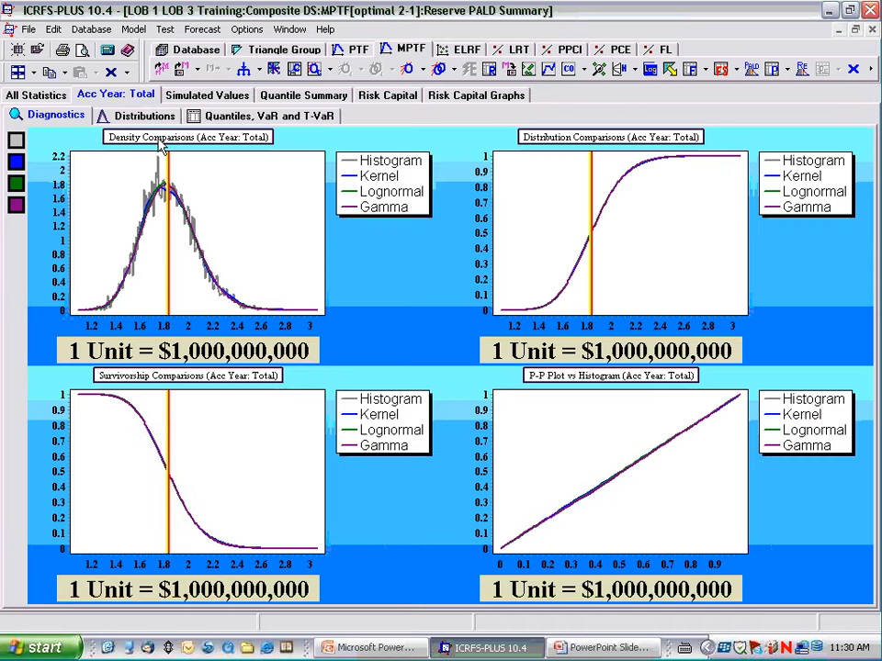
left_click(162, 147)
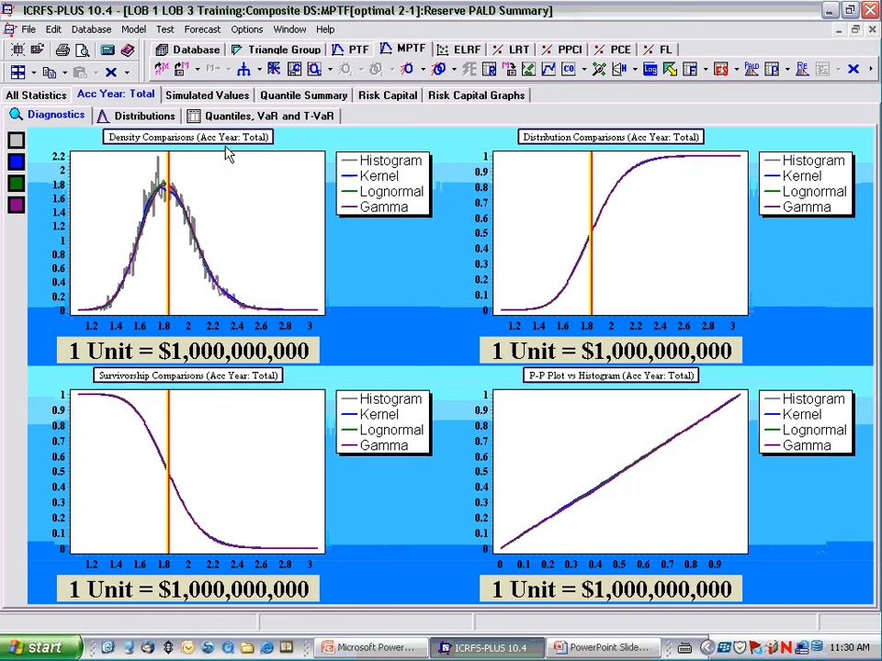
Review the accident-year total quantile, VaR and T-VaR table, and the risk capital by LOB table for VaR.
left_click(223, 147)
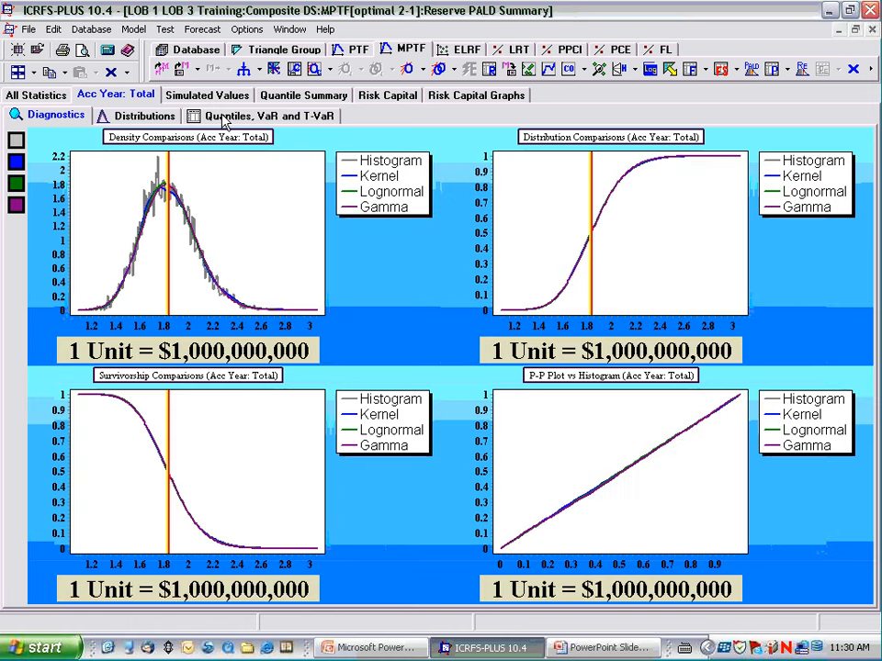
left_click(223, 119)
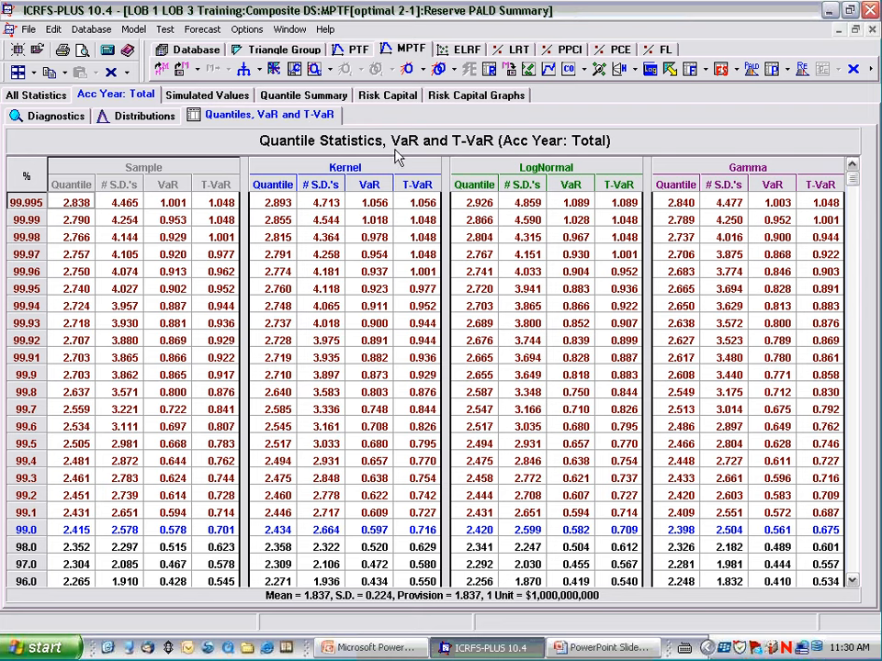
left_click(386, 95)
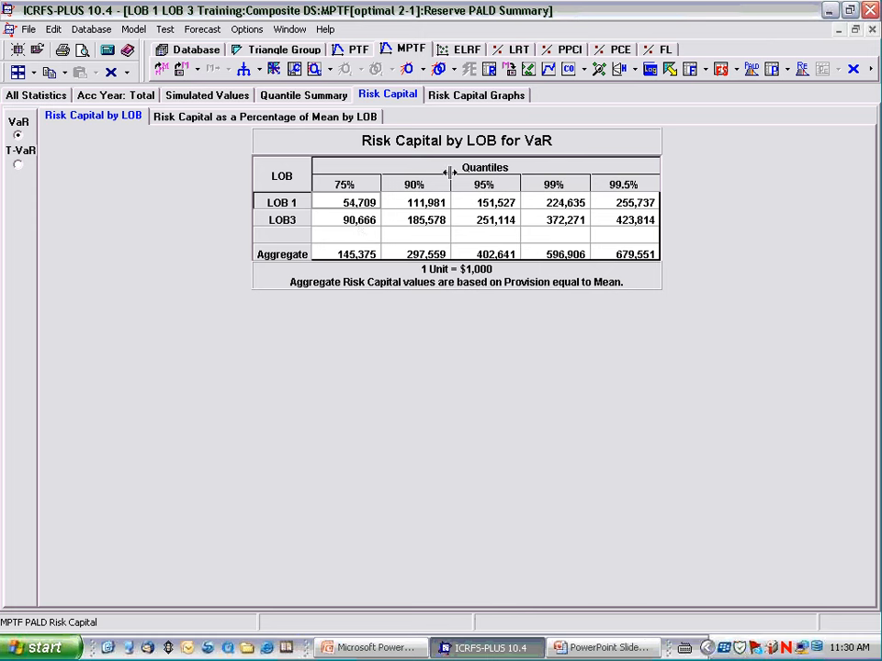
Display the risk capital graphs and compare VaR at 75, 90, 95, 99 and 99.5 percent.
left_click(466, 95)
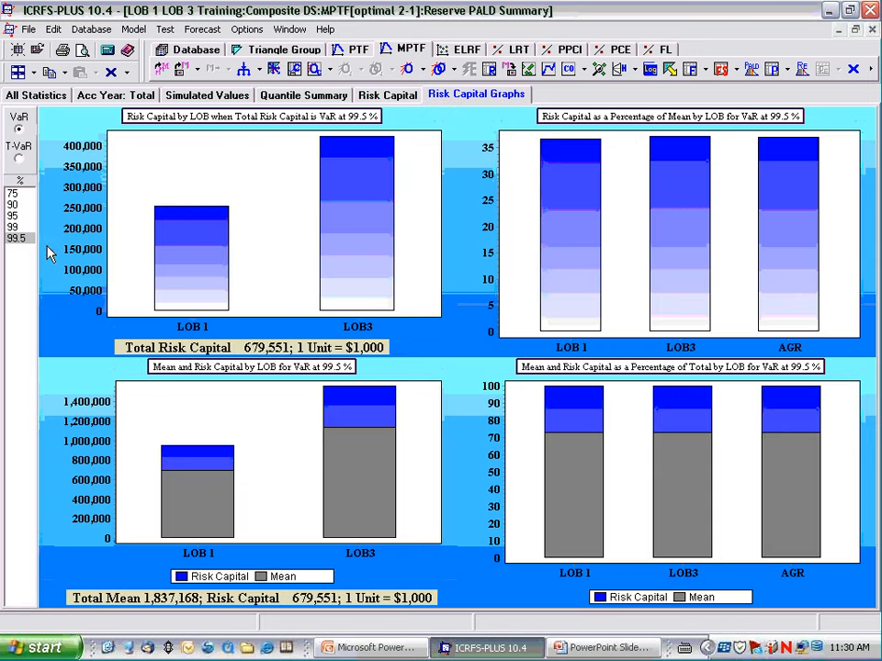
left_click(12, 195)
left_click(13, 204)
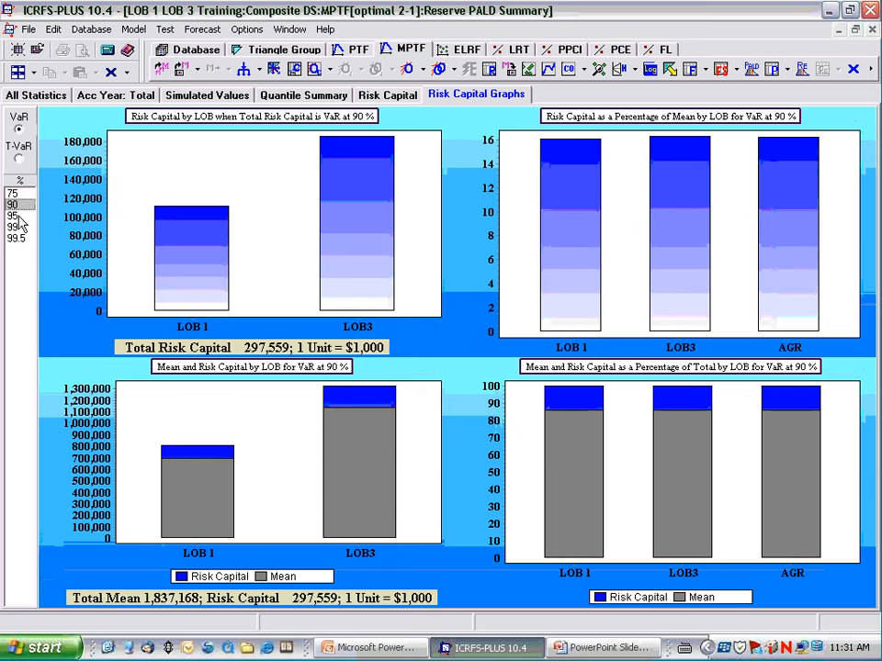
left_click(13, 216)
left_click(13, 227)
left_click(15, 238)
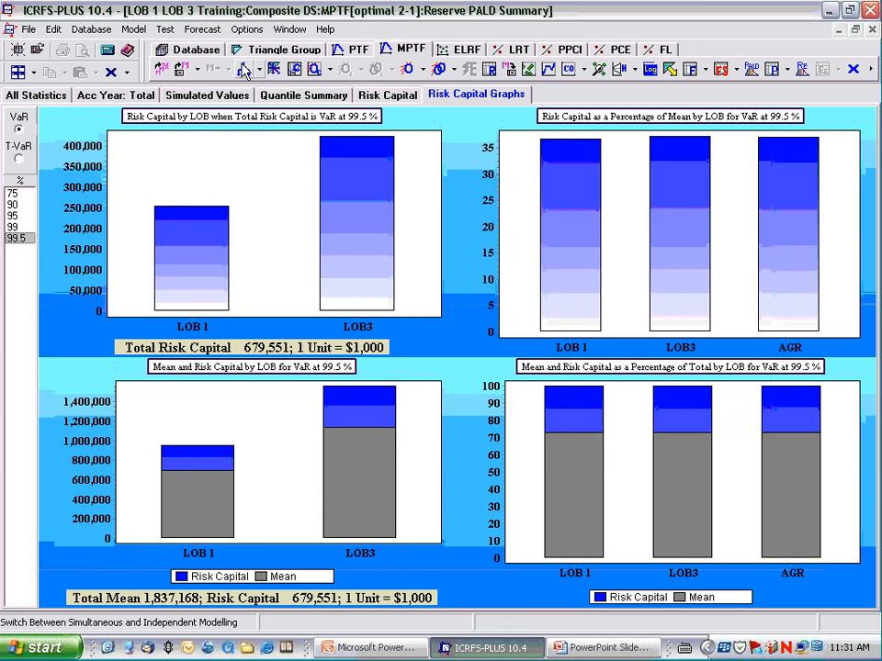
Inspect the quantile percentages in the simulation preferences twice, closing the settings each time without changes.
left_click(244, 31)
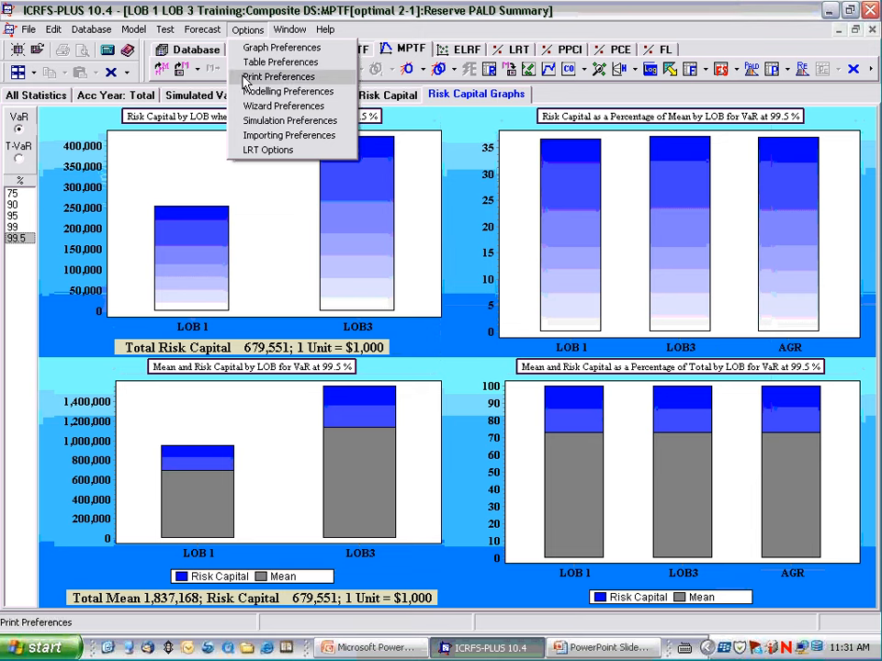
left_click(261, 122)
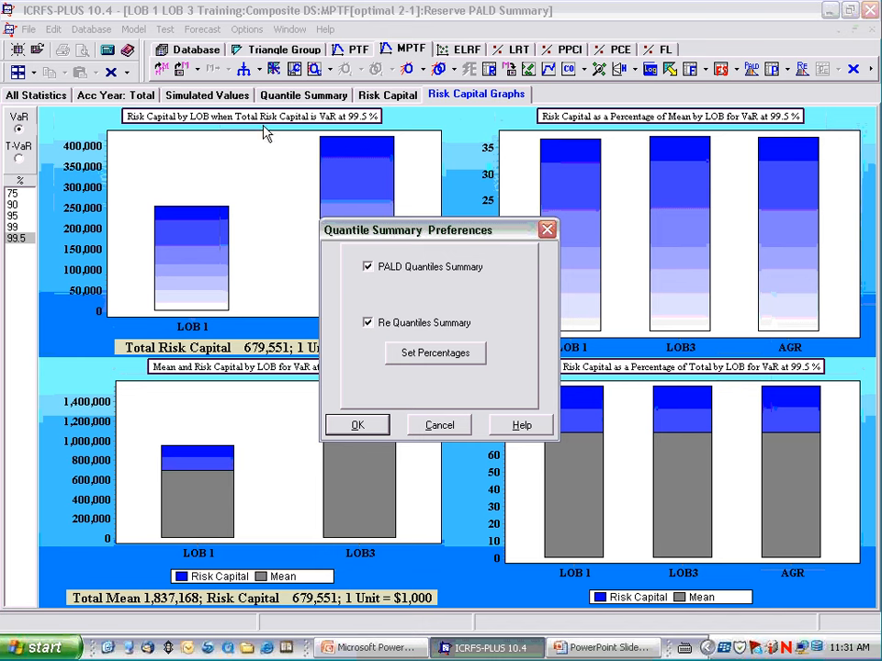
left_click(433, 360)
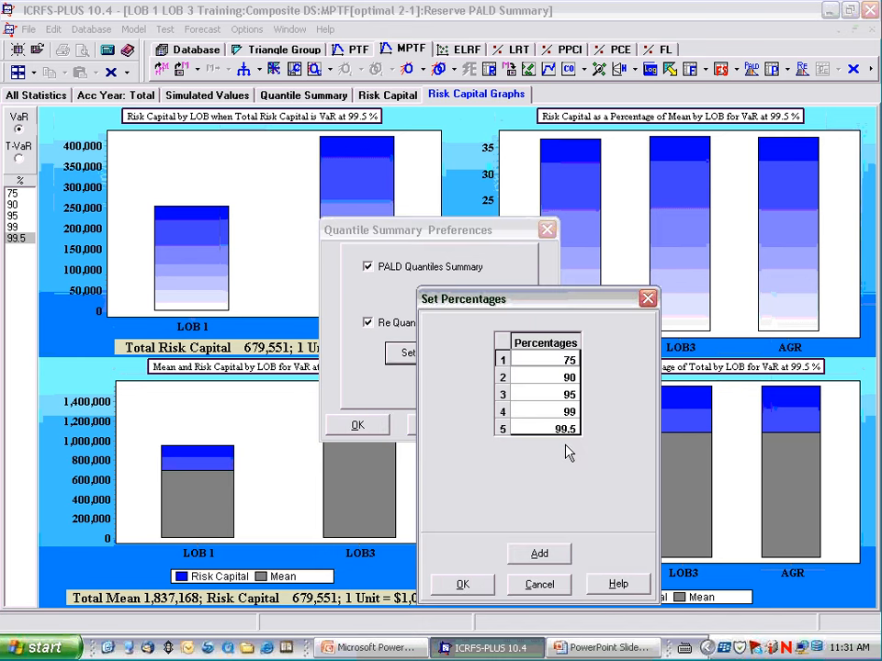
left_click(540, 585)
left_click(443, 427)
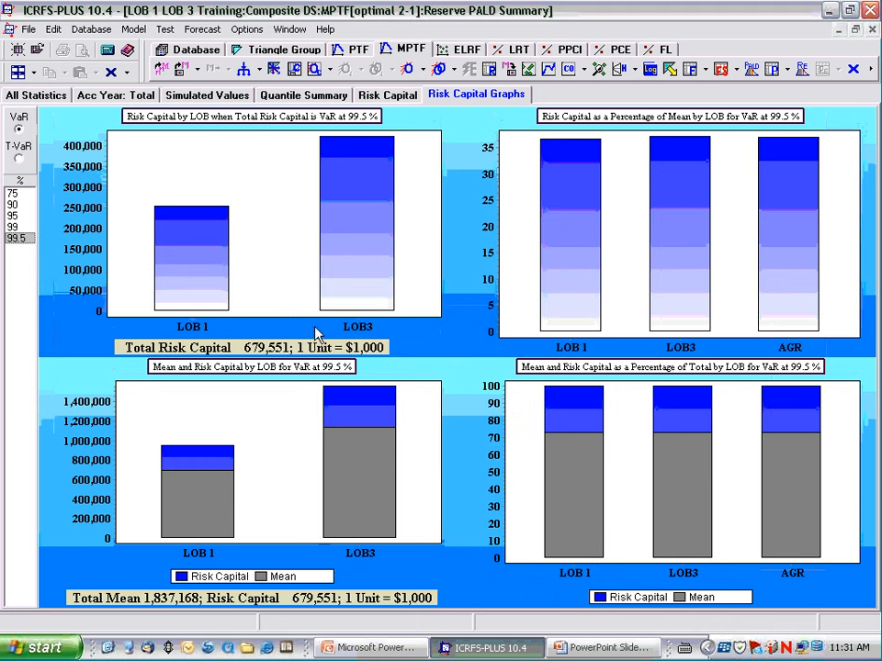
left_click(246, 29)
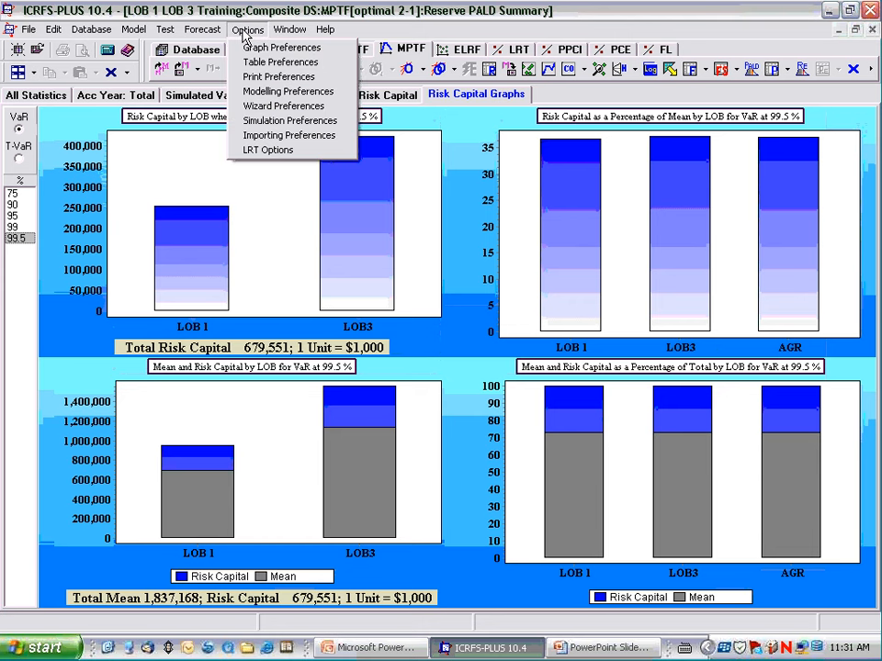
left_click(275, 122)
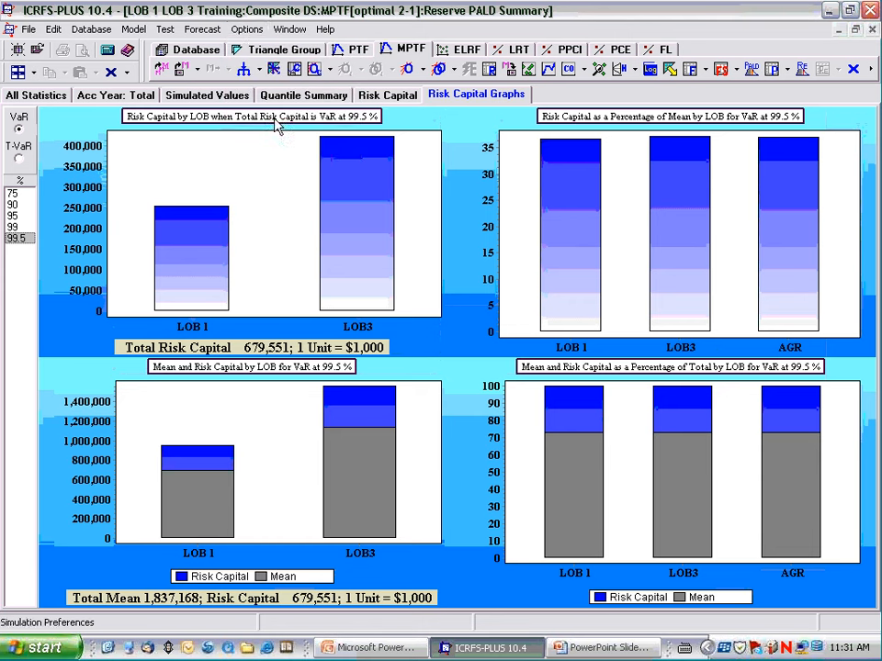
left_click(437, 359)
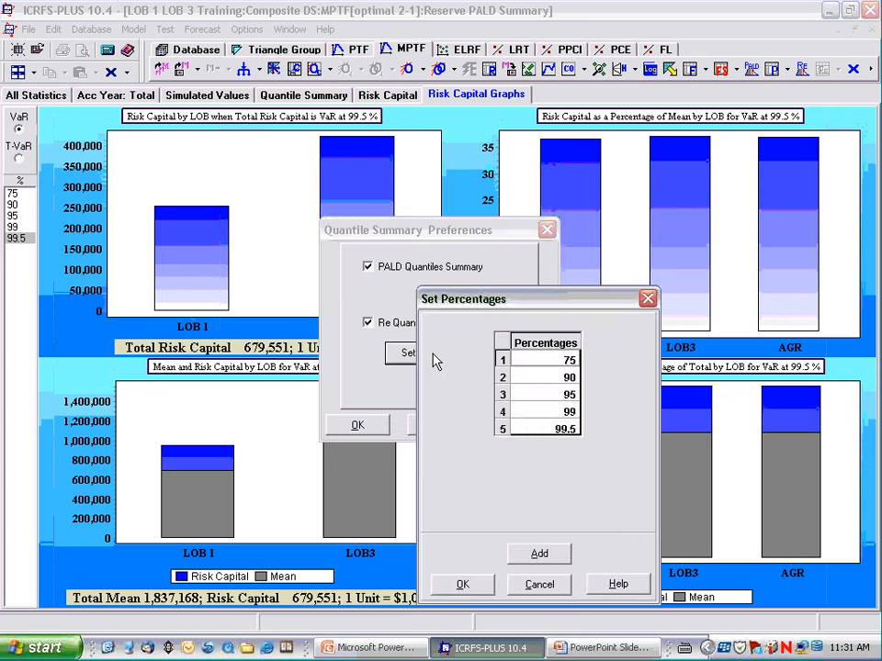
left_click(546, 591)
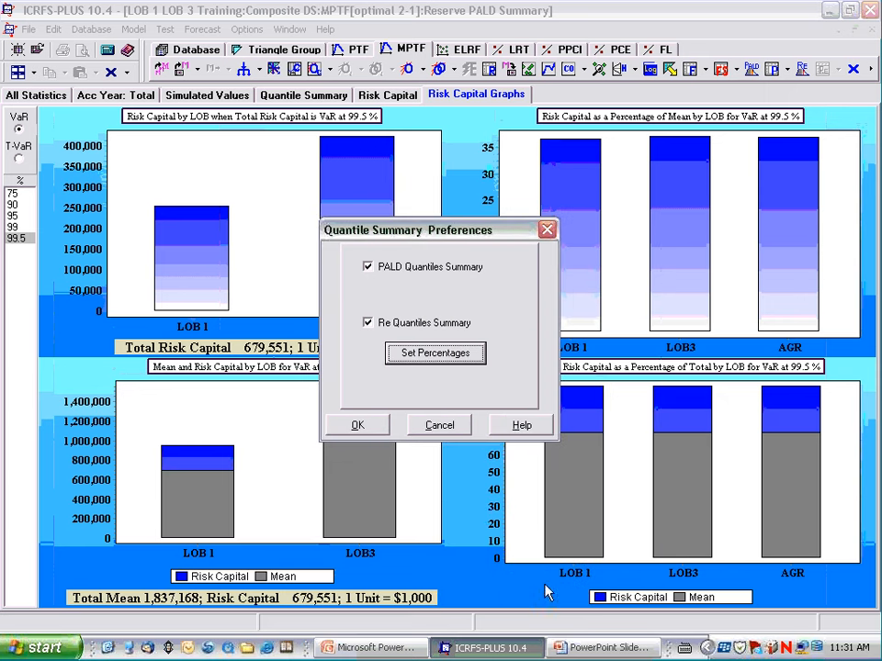
left_click(443, 426)
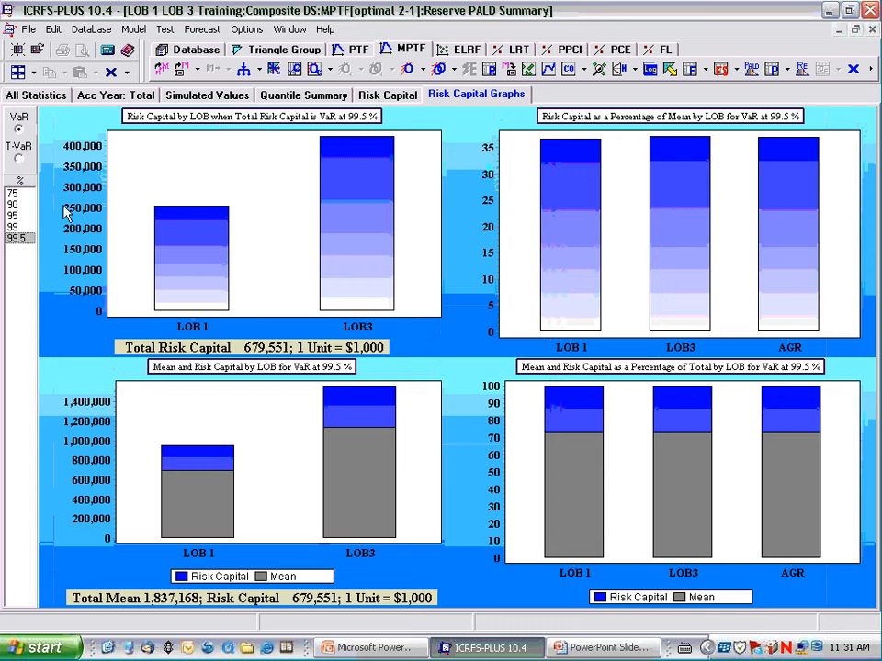
Enlarge the risk capital by LOB graph for VaR at 95 percent and read the LOB 1 and LOB3 allocations.
left_click(13, 217)
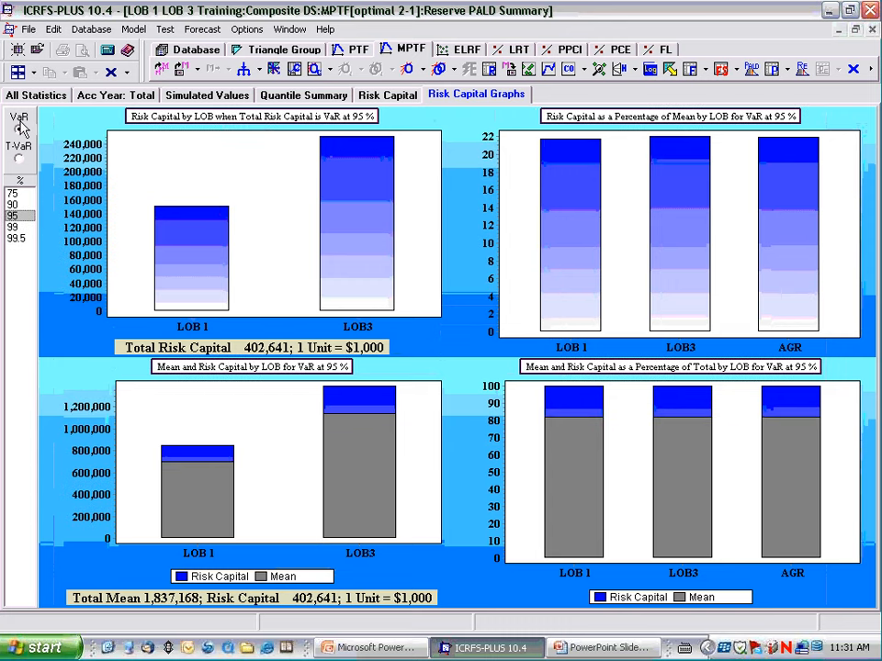
double_click(280, 127)
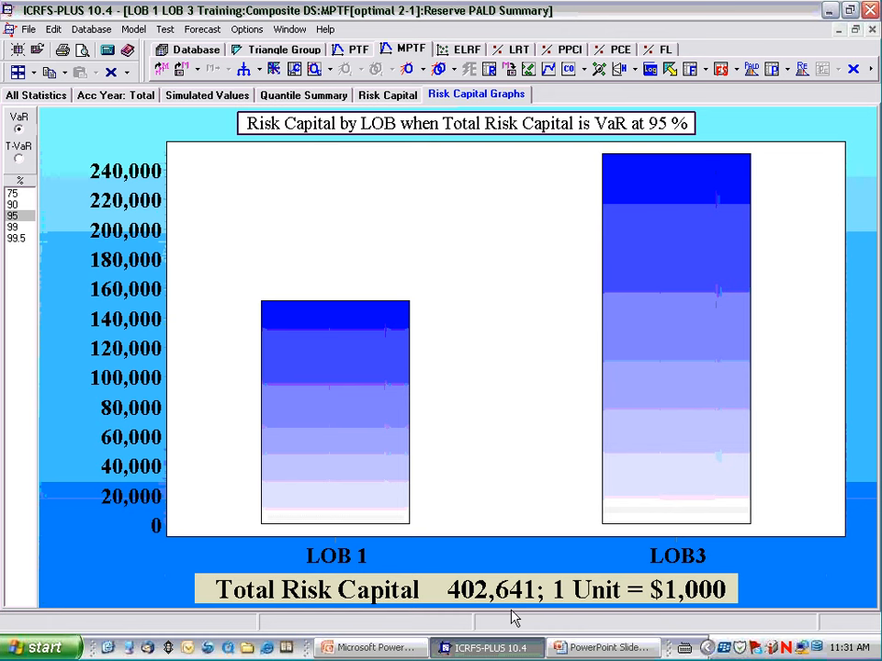
mouse_move(348, 403)
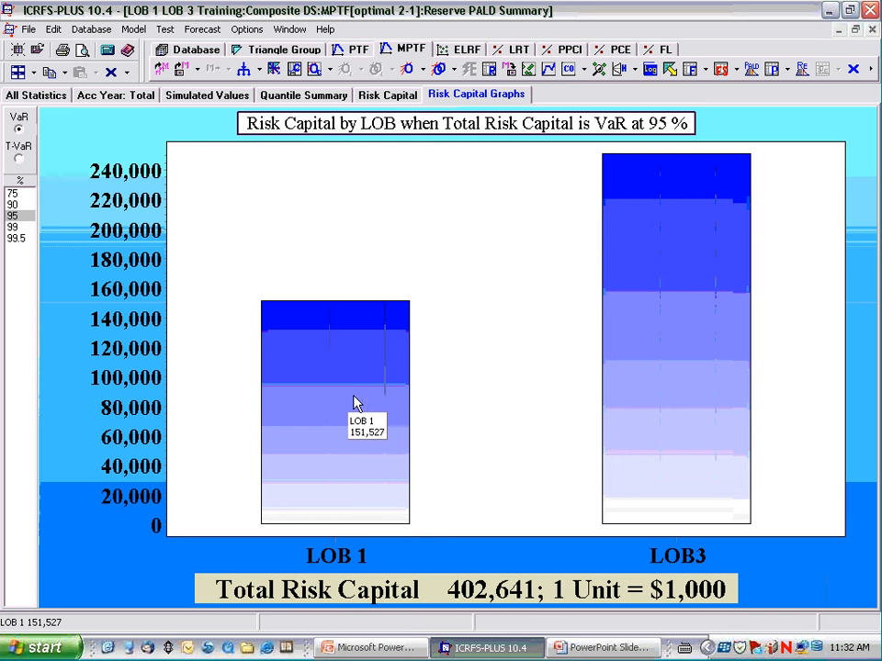
mouse_move(700, 367)
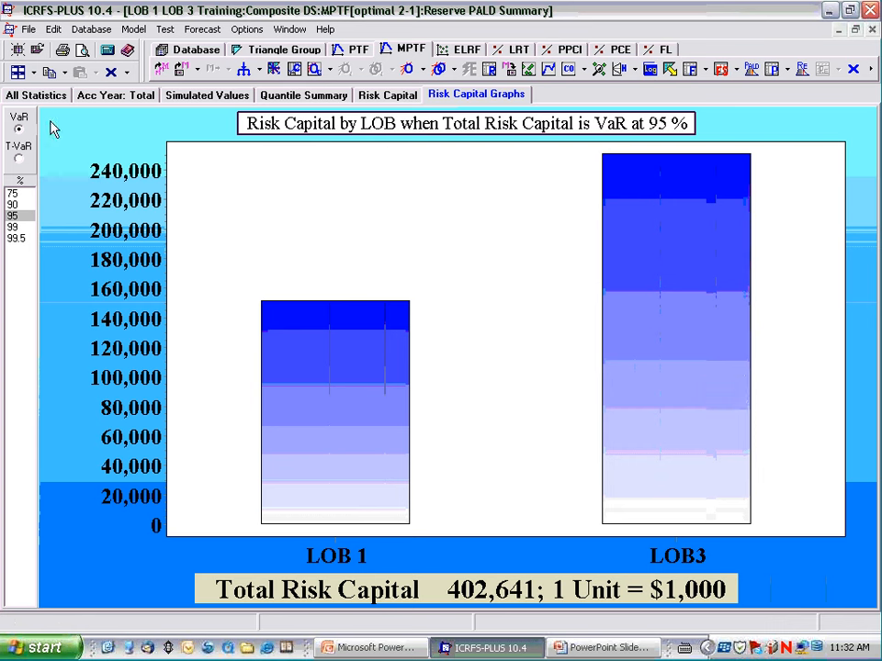
Minimize the other window types and tile the aggregate's total Risk Capital Allocation chart beside the risk capital graph.
left_click(34, 73)
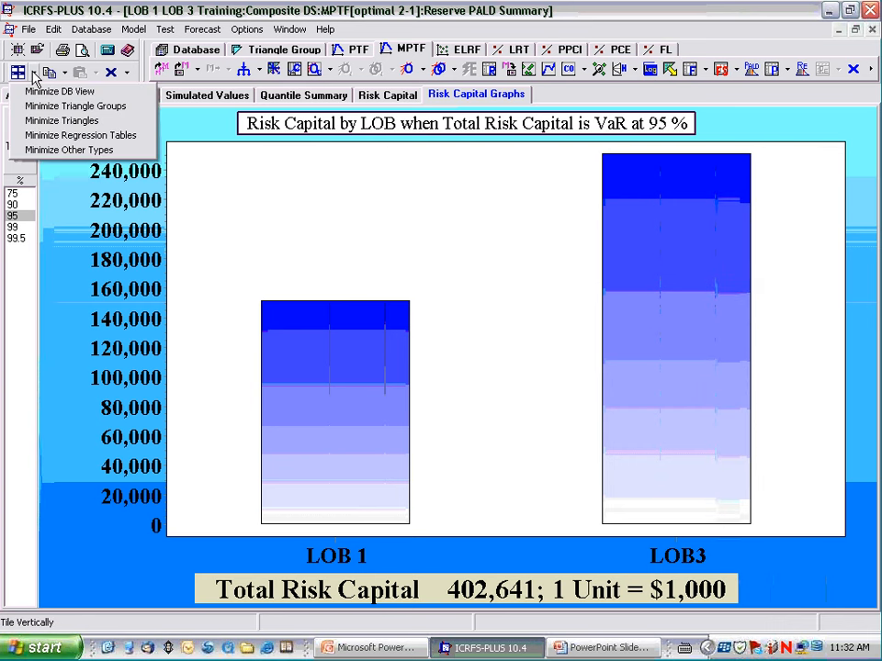
left_click(34, 151)
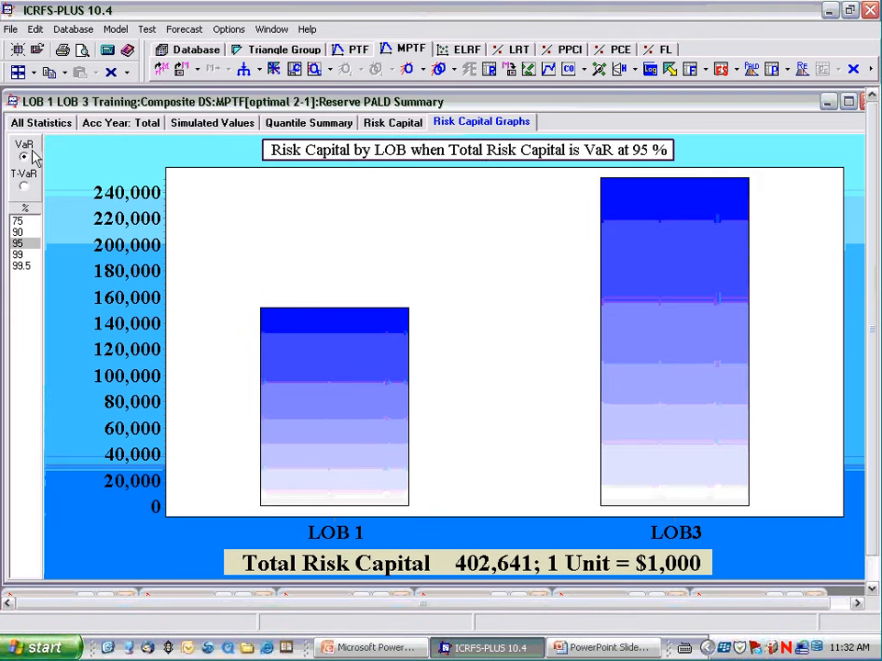
left_click(722, 70)
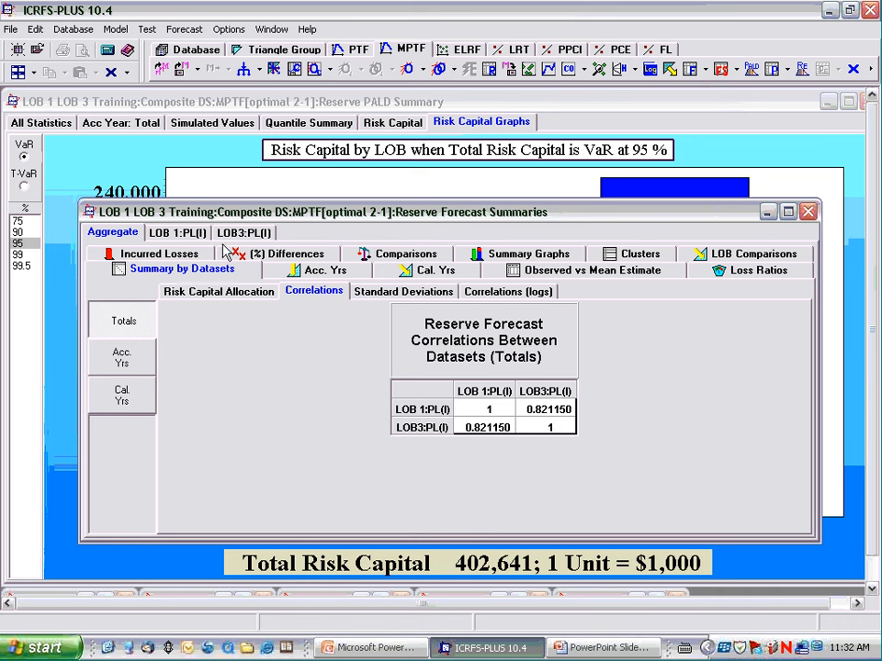
left_click(129, 235)
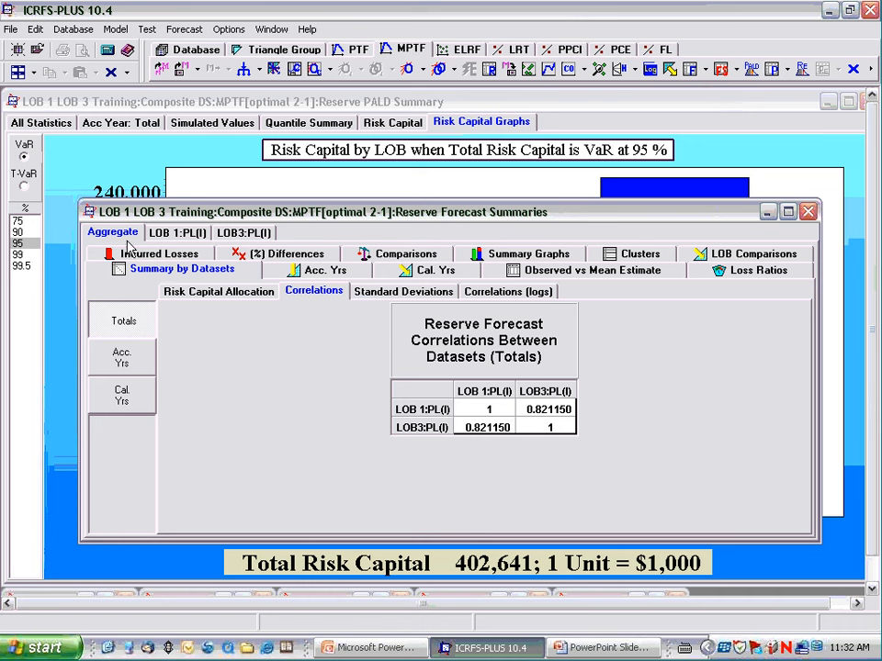
left_click(188, 294)
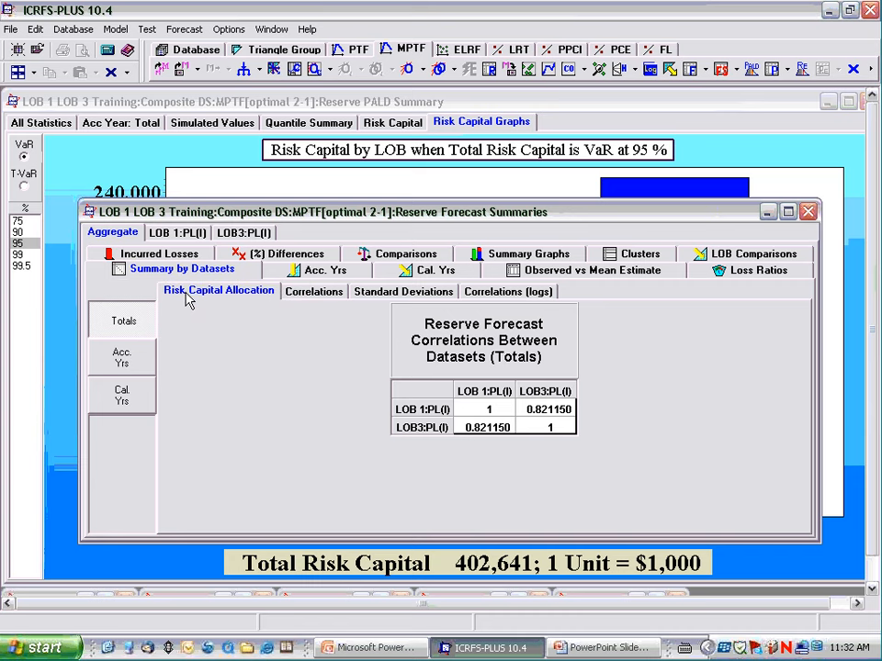
left_click(19, 77)
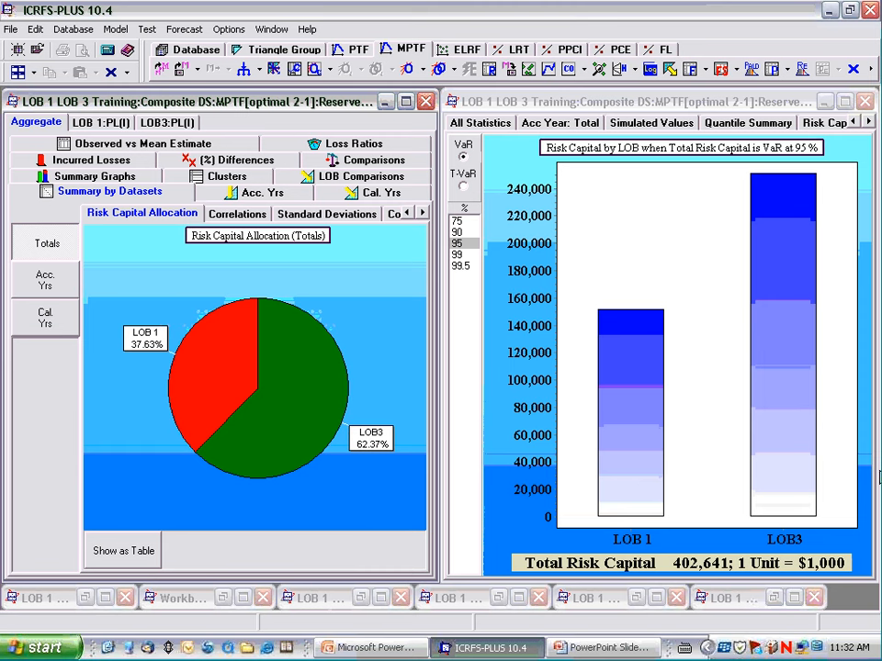
Read LOB3's risk capital at 95 percent, and display the VaR risk capital by LOB at 99 and 99.5 percent.
mouse_move(809, 378)
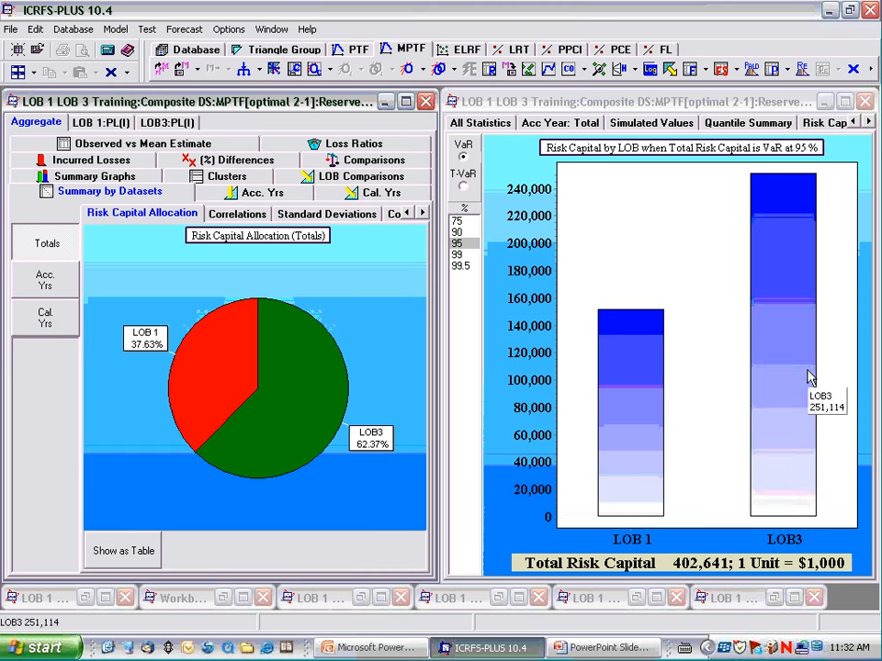
left_click(461, 255)
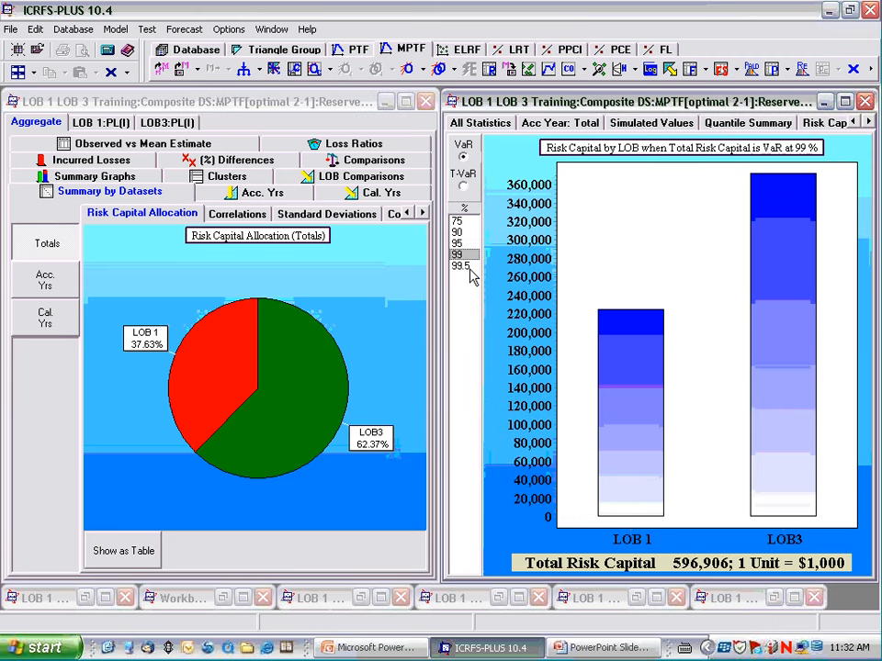
left_click(462, 265)
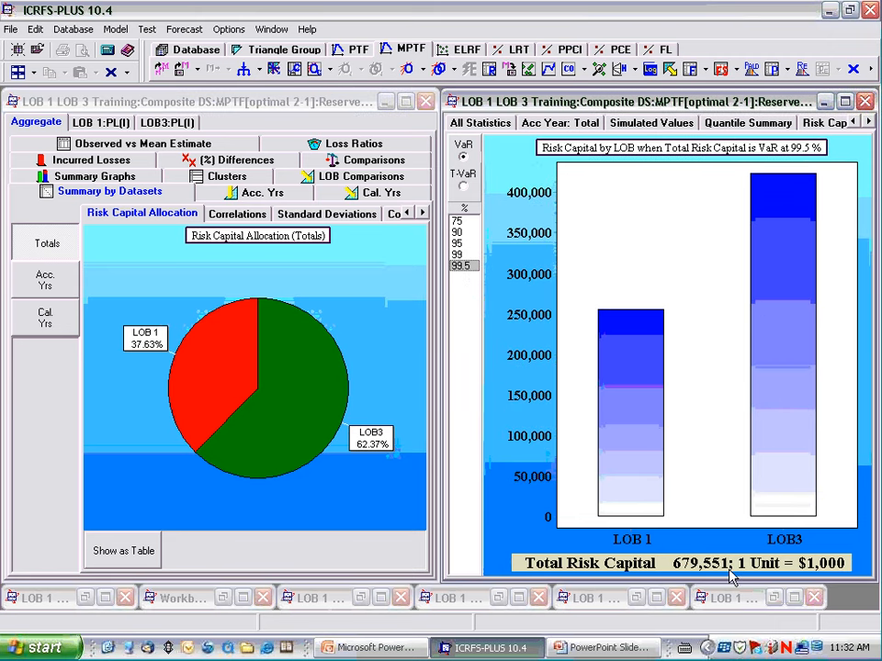
Switch the risk capital graph to T-VaR and compare the allocation at 99.5, 99, 95 and 90 percent.
left_click(462, 185)
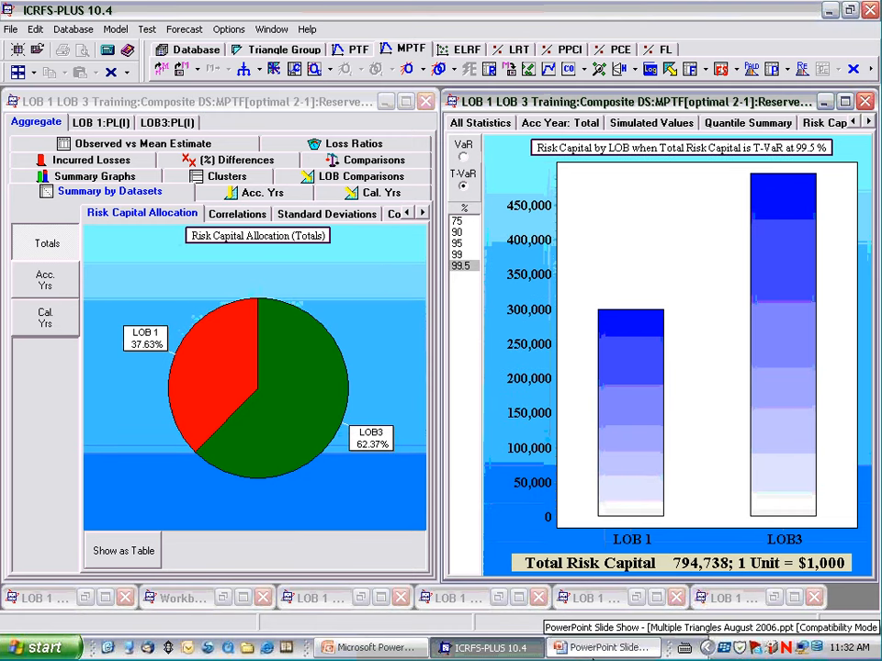
left_click(455, 254)
left_click(456, 244)
left_click(456, 233)
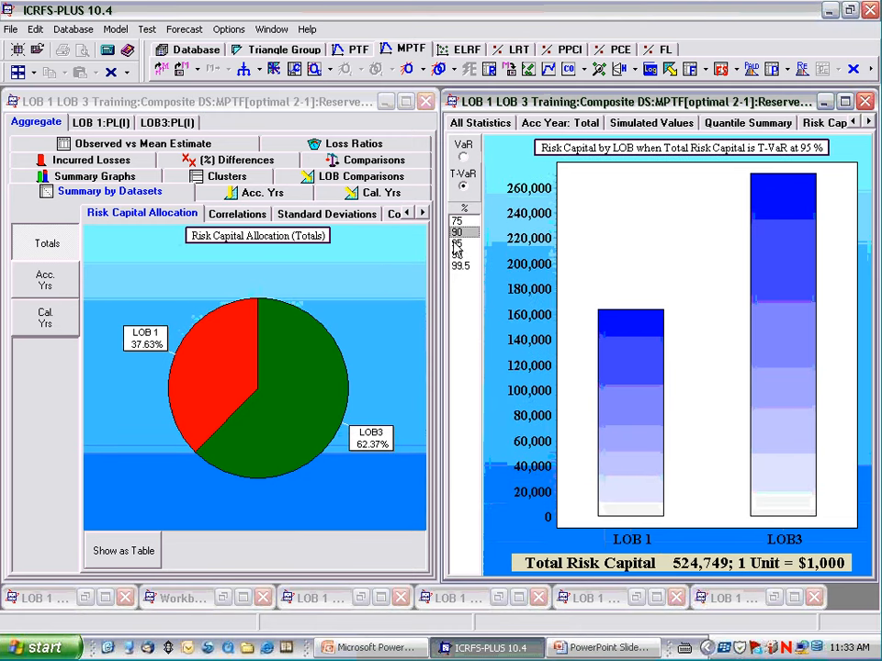
Add 99.95 to the list of percentages available for the risk capital graph.
right_click(613, 251)
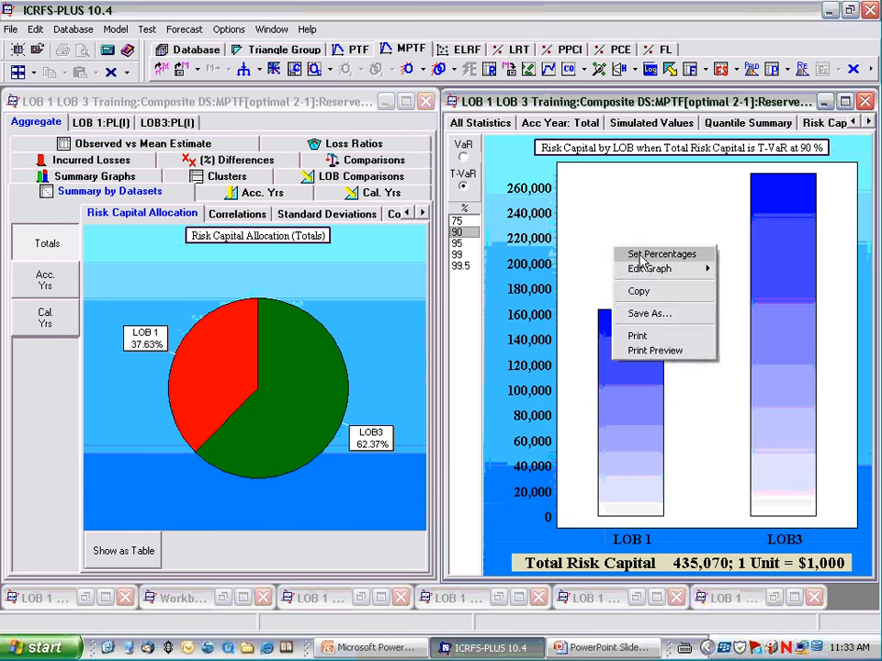
left_click(643, 254)
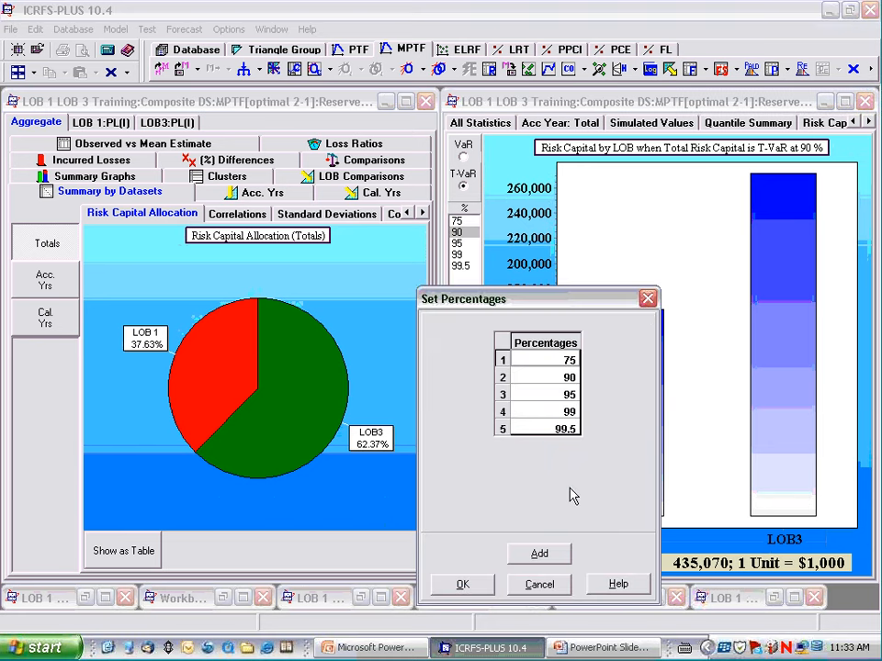
left_click(540, 557)
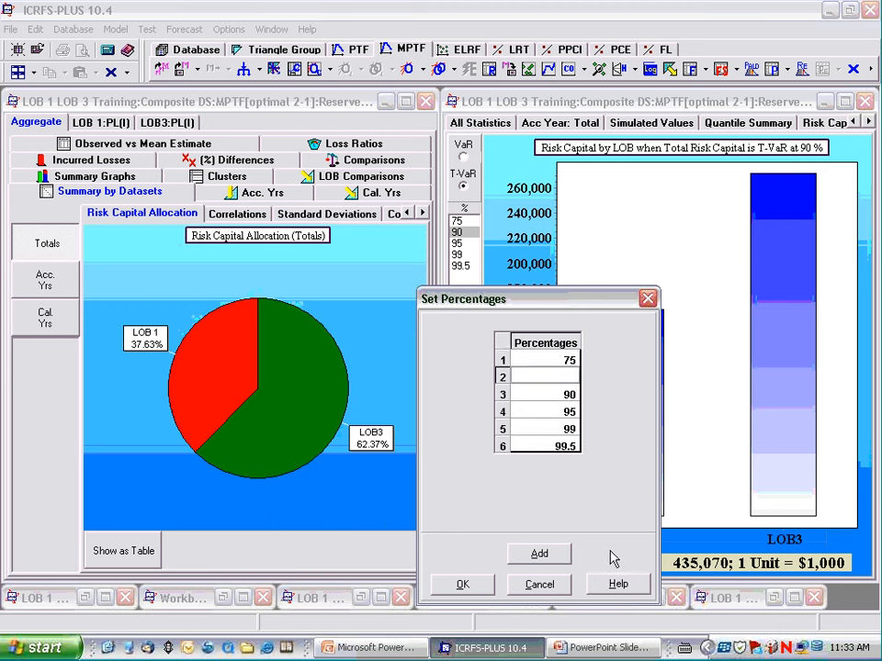
type("99.9")
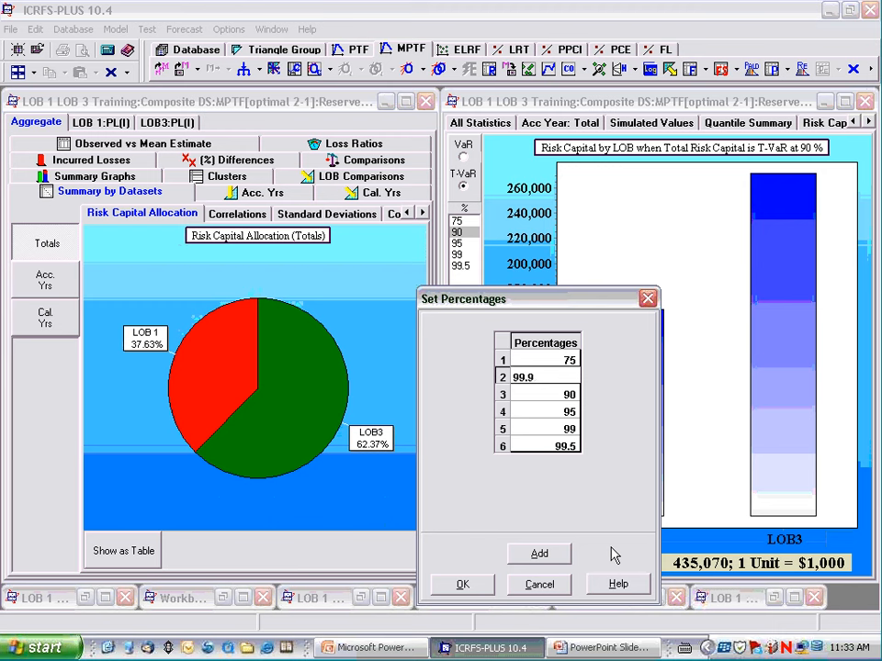
type("5")
key("Return")
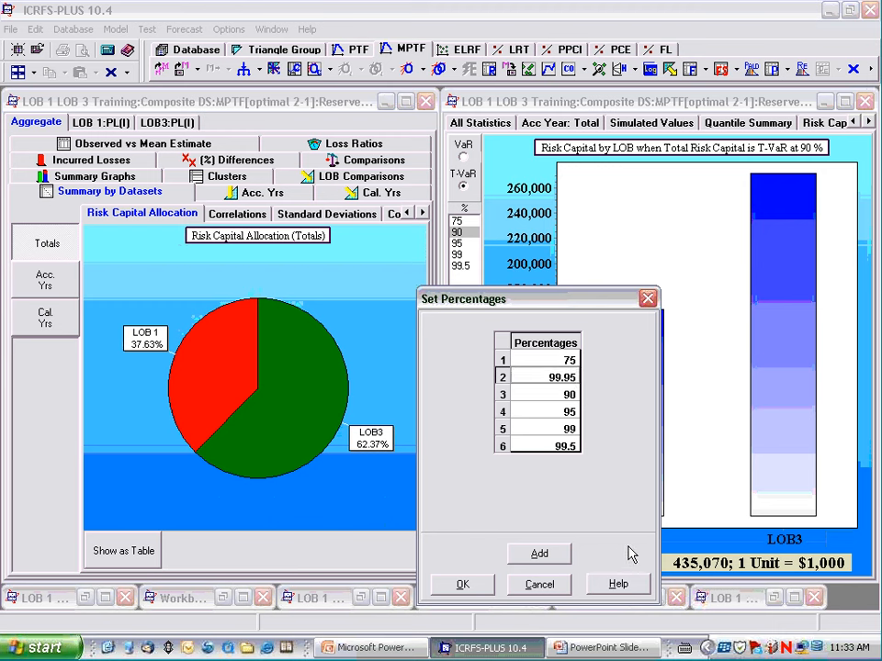
left_click(473, 586)
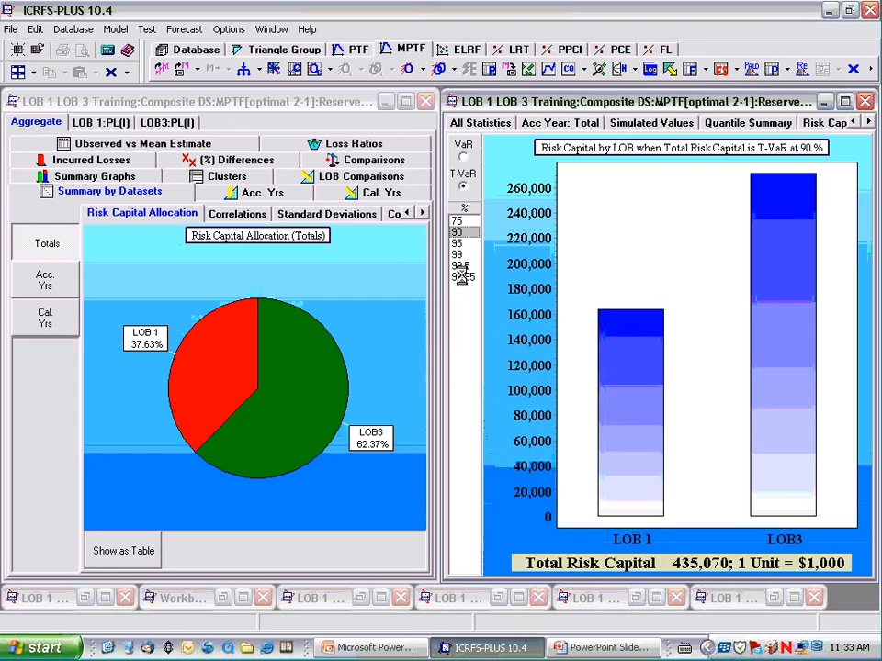
Switch the risk capital by LOB graph to VaR and view it at 99, 95, 99.5 and 99.95 percent.
left_click(463, 157)
left_click(457, 254)
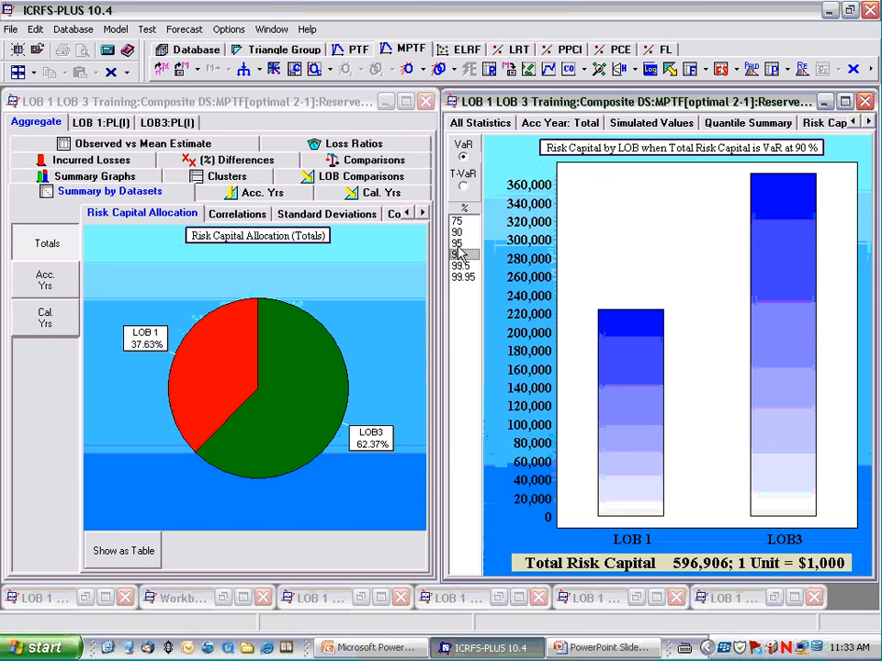
left_click(458, 244)
left_click(459, 266)
left_click(459, 276)
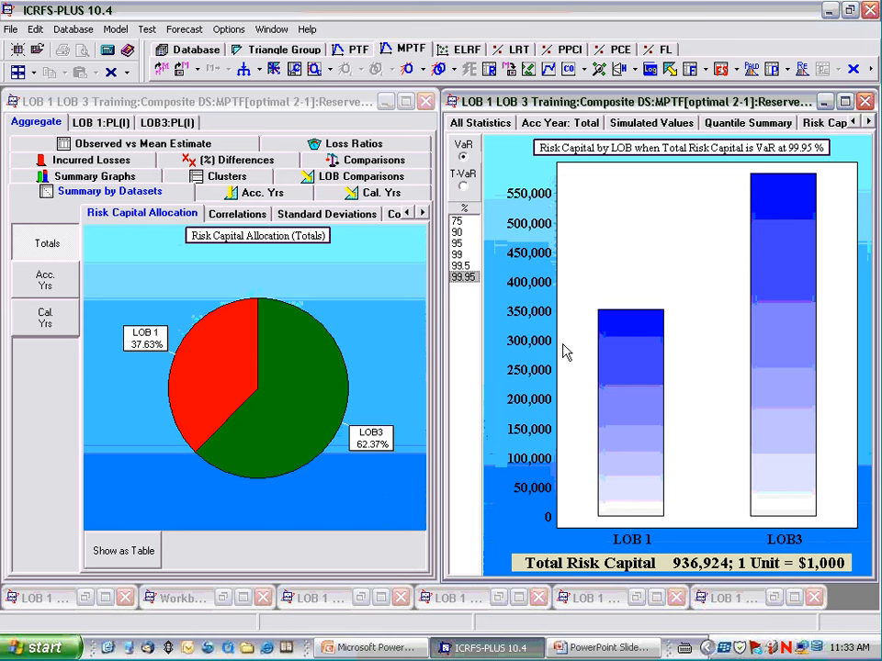
Compare the VaR risk capital by LOB at 75, 90, 95, 99 and 99.5 percent.
left_click(457, 221)
left_click(457, 232)
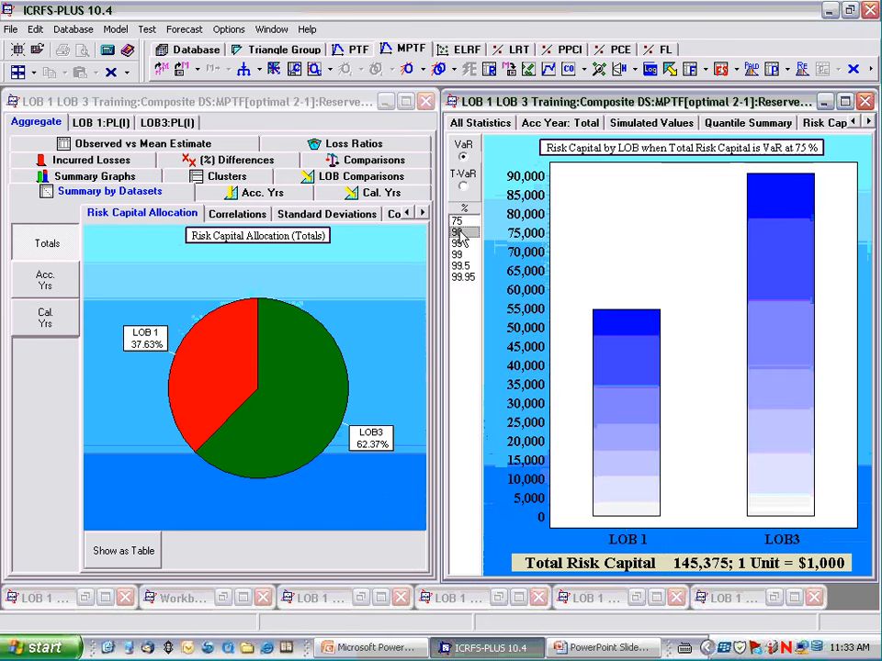
left_click(458, 244)
left_click(457, 254)
left_click(459, 266)
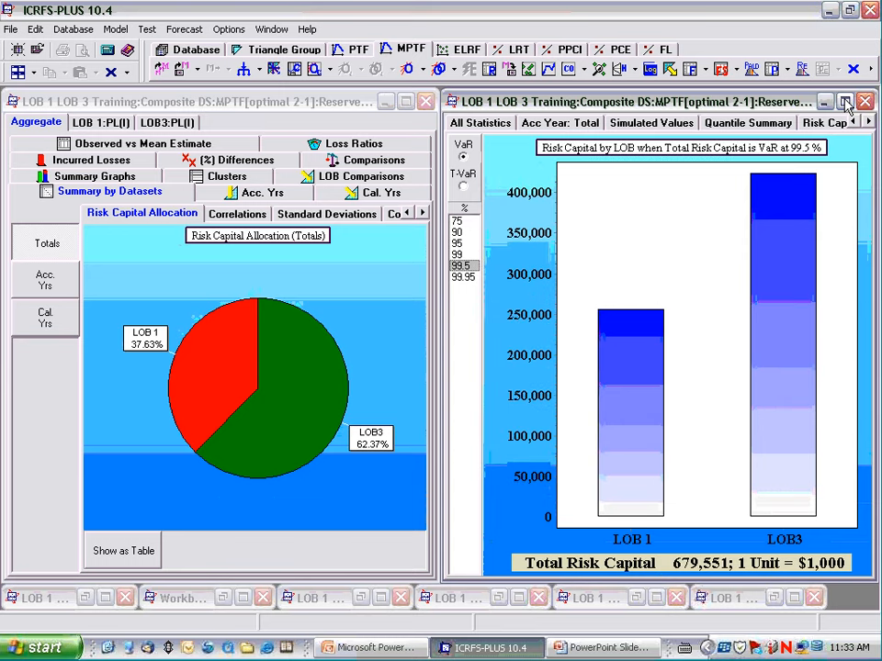
Maximize the risk capital graphs, enlarge Risk Capital as a Percentage of Mean by LOB, and read the AGR, LOB3 and LOB 1 bars.
left_click(845, 102)
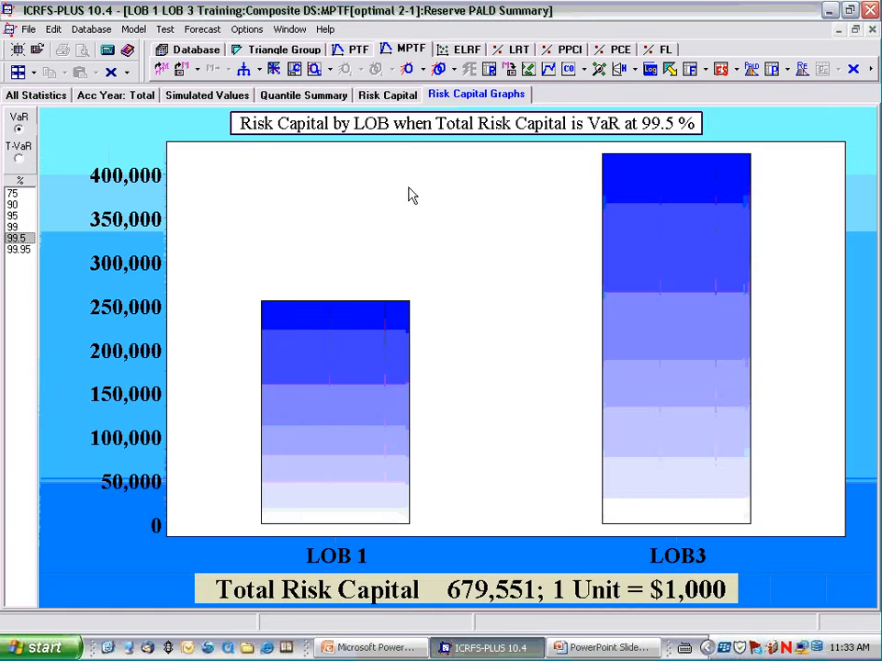
left_click(403, 122)
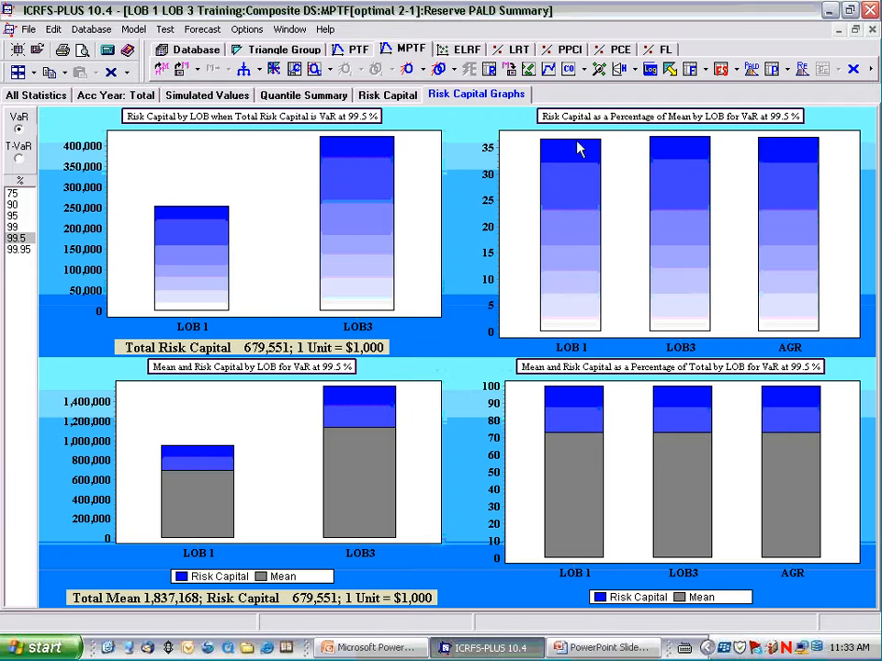
left_click(622, 116)
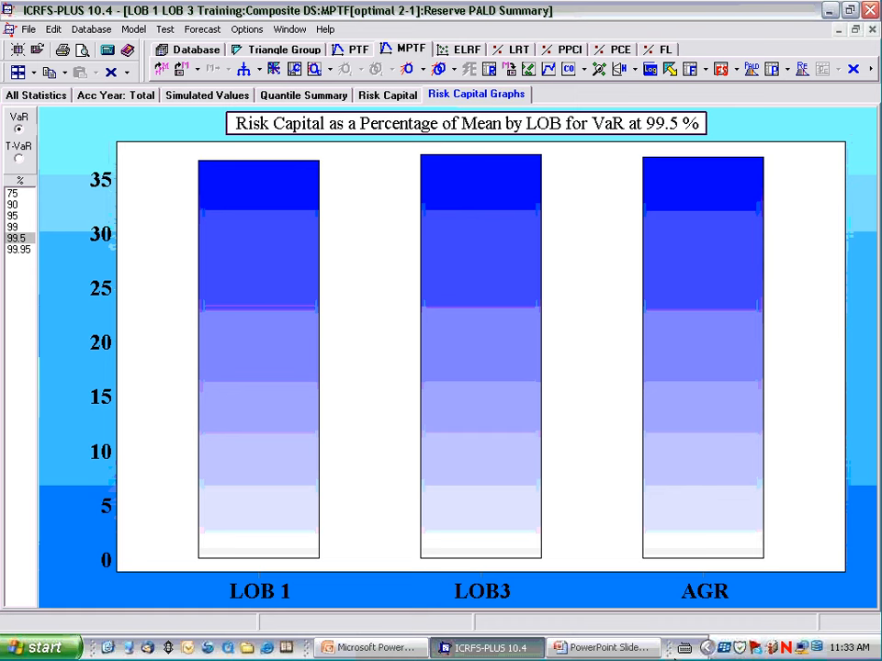
mouse_move(714, 250)
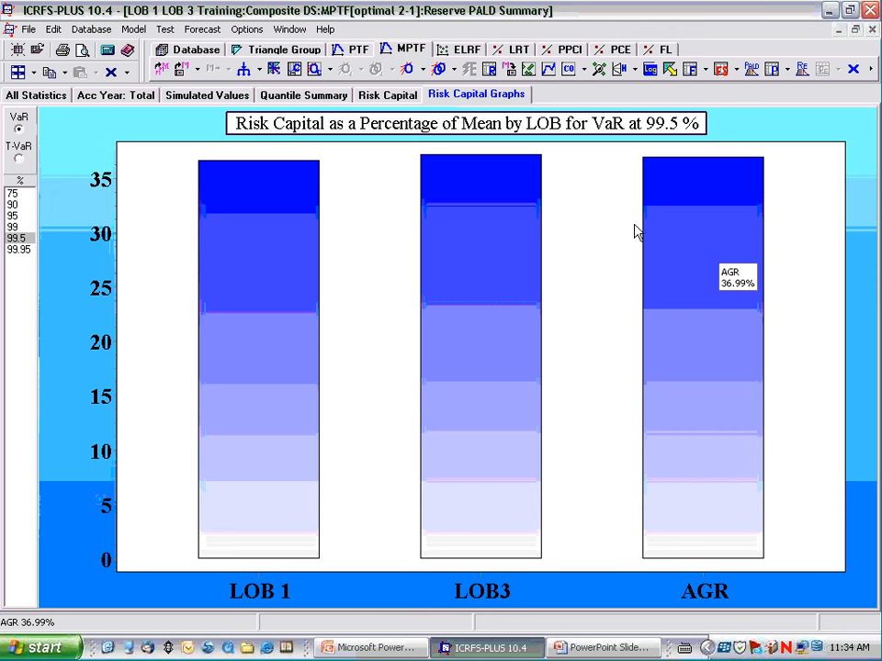
mouse_move(440, 287)
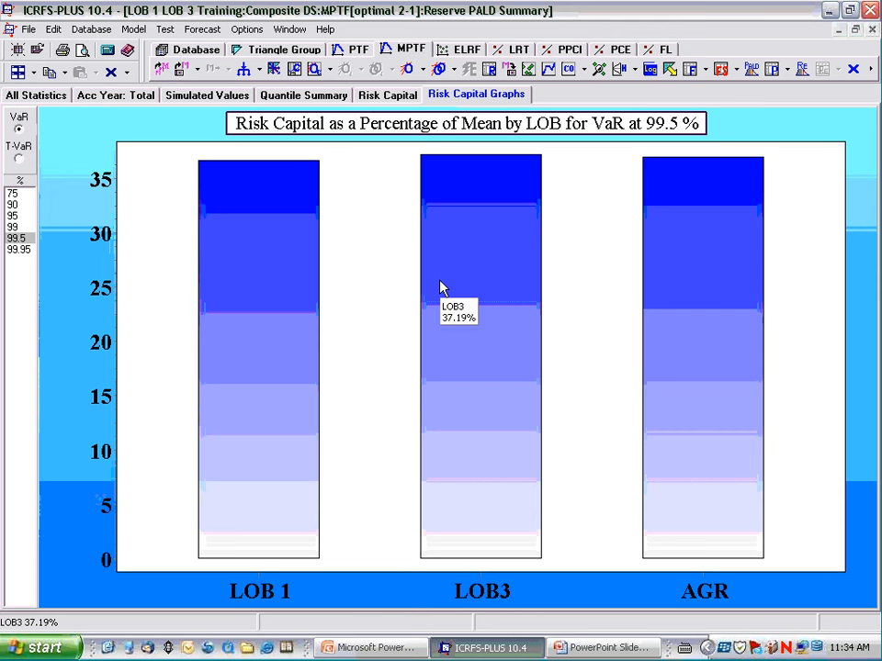
mouse_move(233, 279)
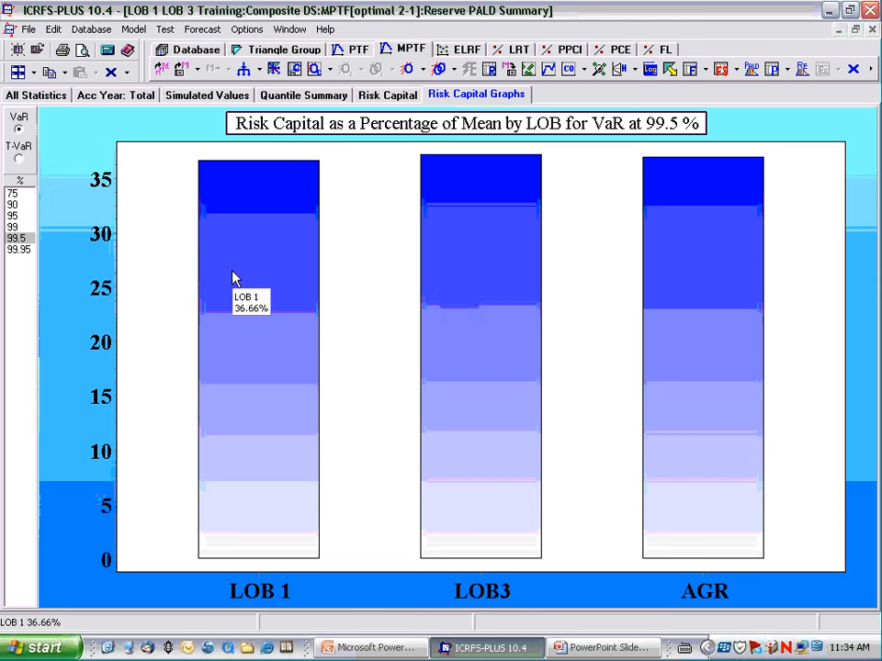
Return to all four graphs, enlarge Mean and Risk Capital by LOB, and read LOB 1's mean and risk capital.
double_click(250, 126)
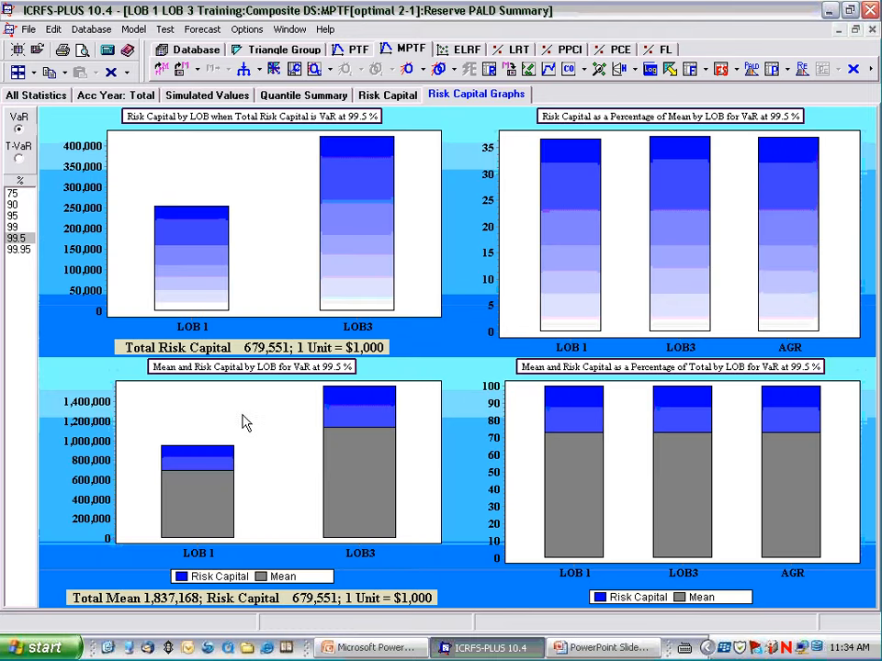
double_click(244, 366)
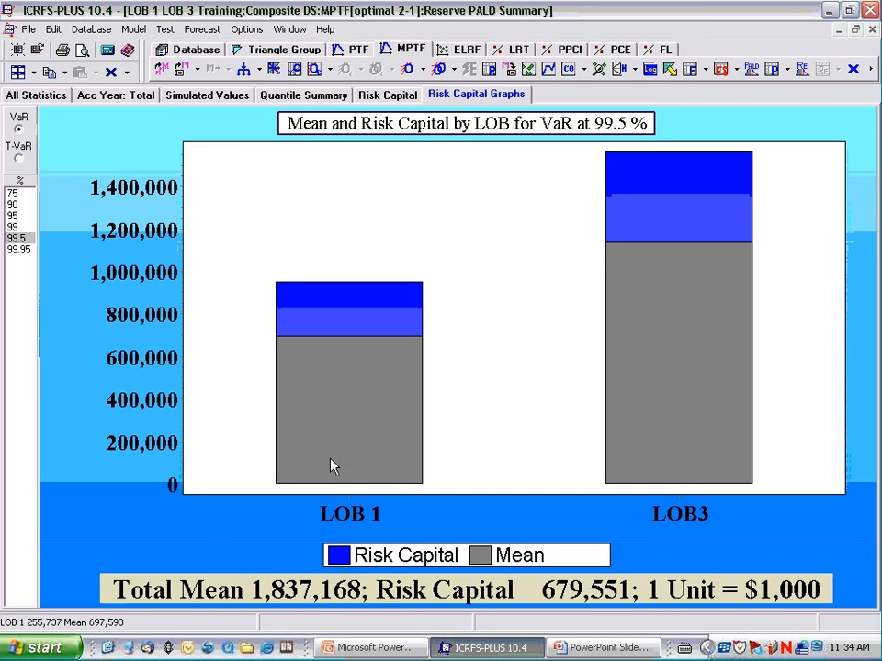
mouse_move(333, 409)
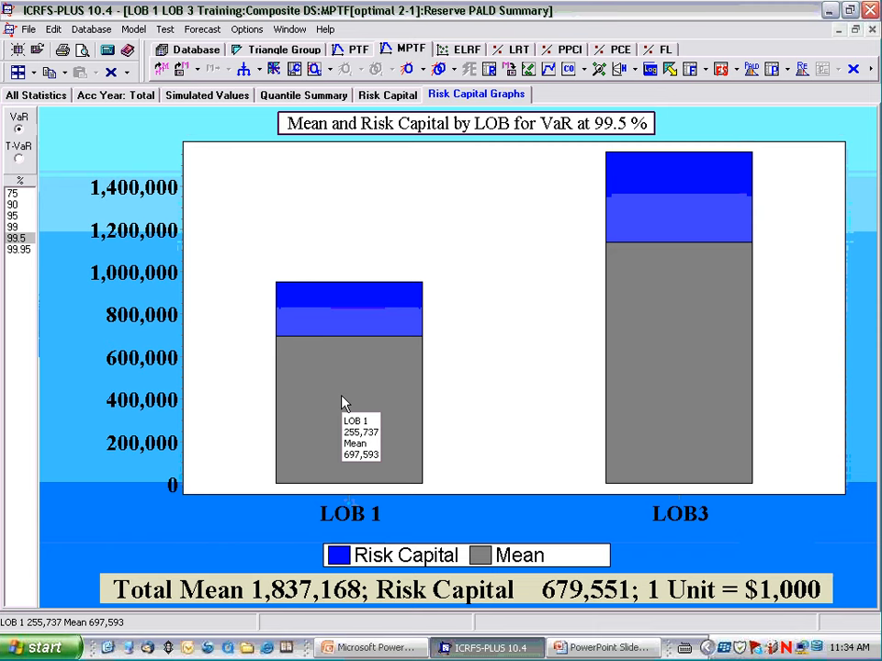
Enlarge Mean and Risk Capital as a Percentage of Total by LOB in place of the current graph, and read LOB 1's split.
double_click(649, 123)
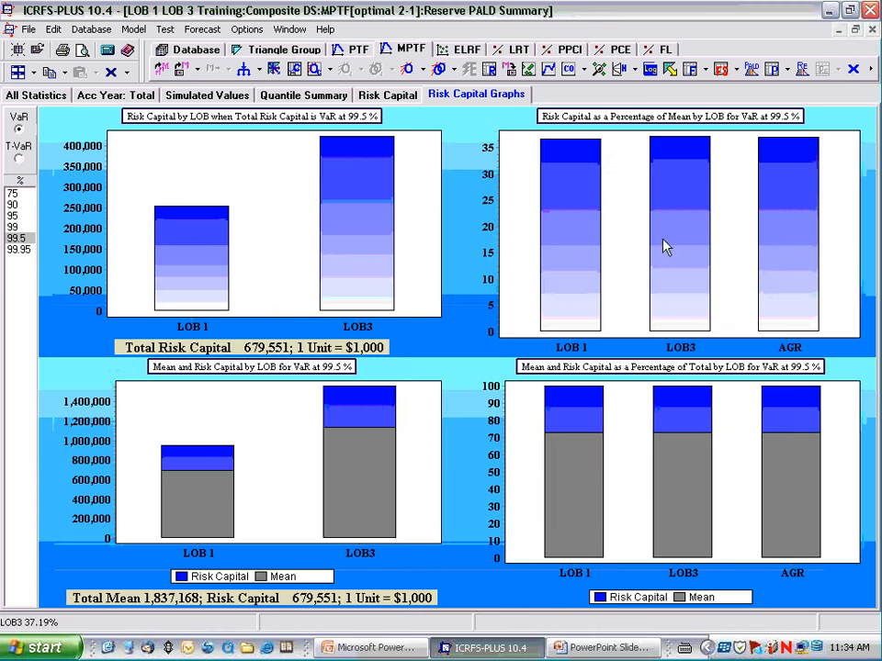
double_click(658, 367)
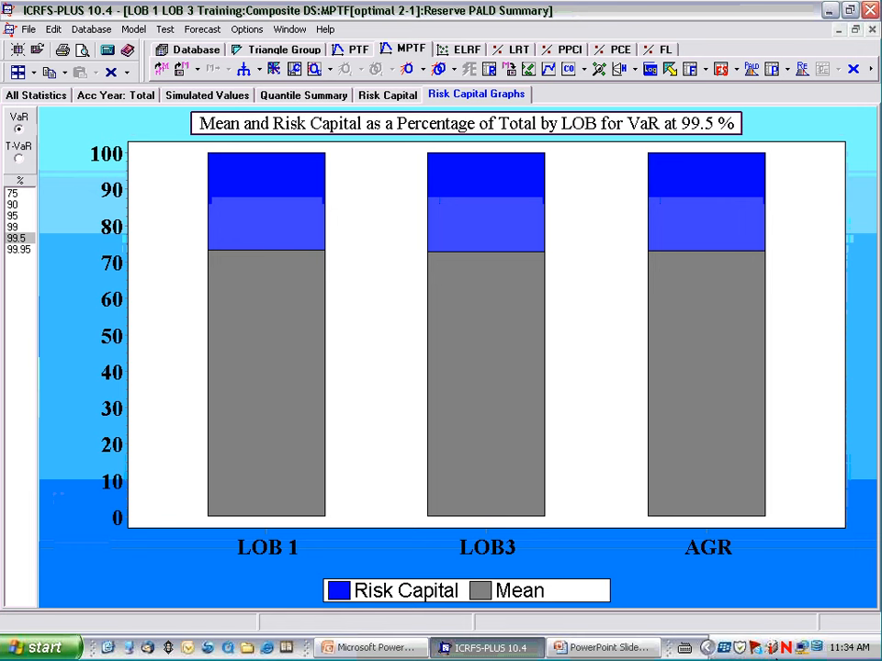
mouse_move(229, 196)
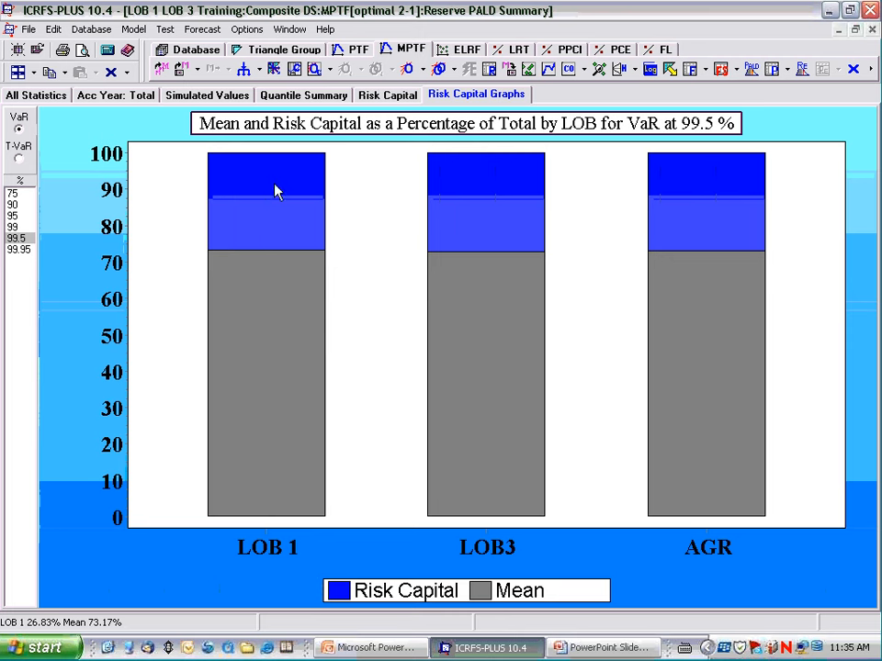
mouse_move(275, 191)
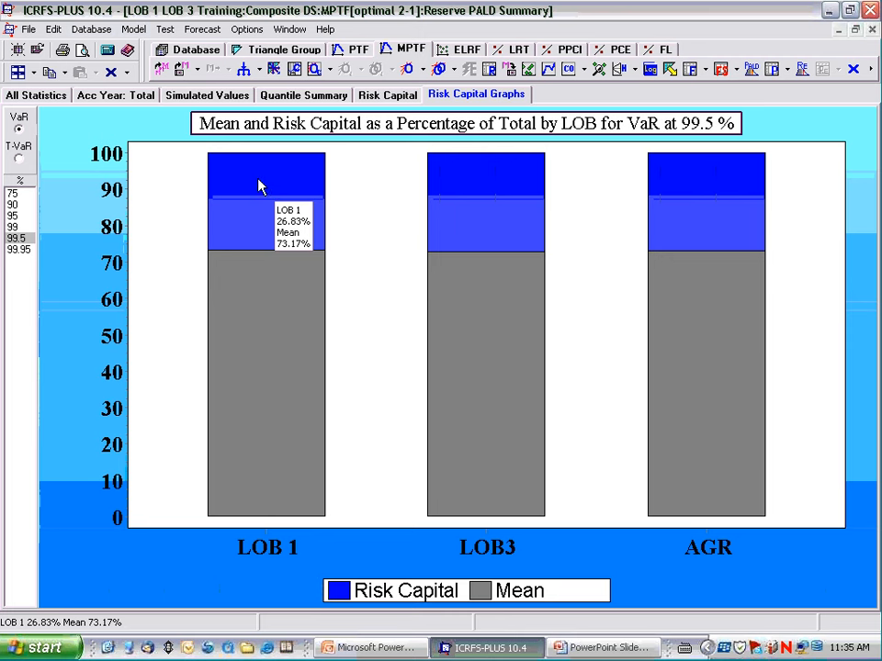
Load the related PTF models good1 for LOB 1 and good3 for LOB3 together in a new window.
left_click(196, 72)
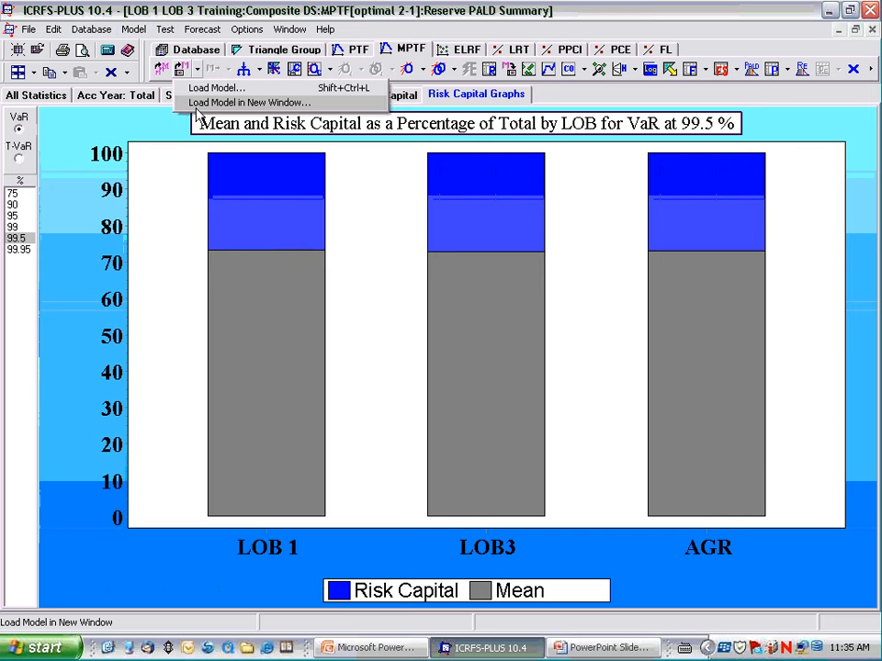
left_click(194, 106)
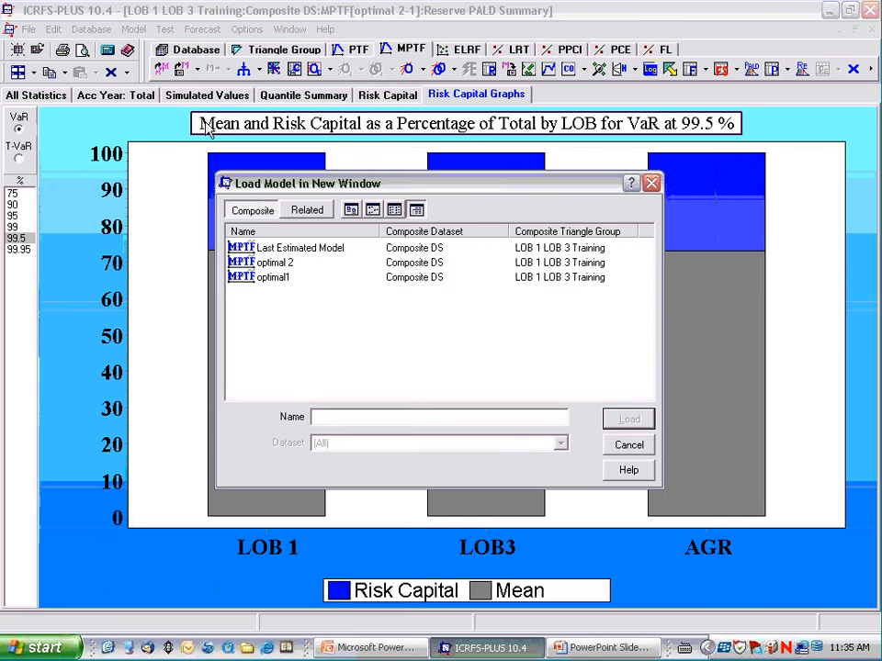
left_click(308, 214)
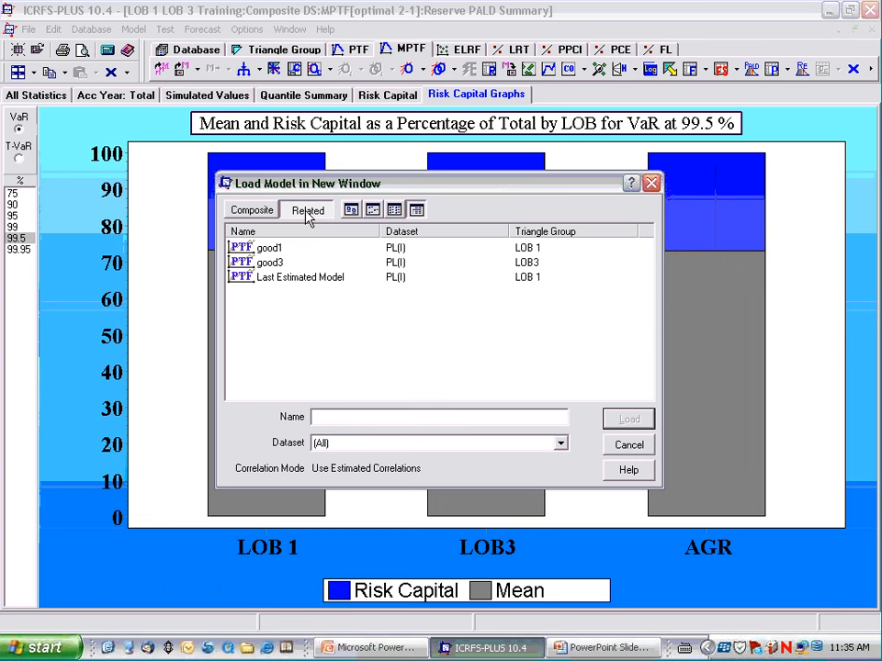
left_click(269, 249)
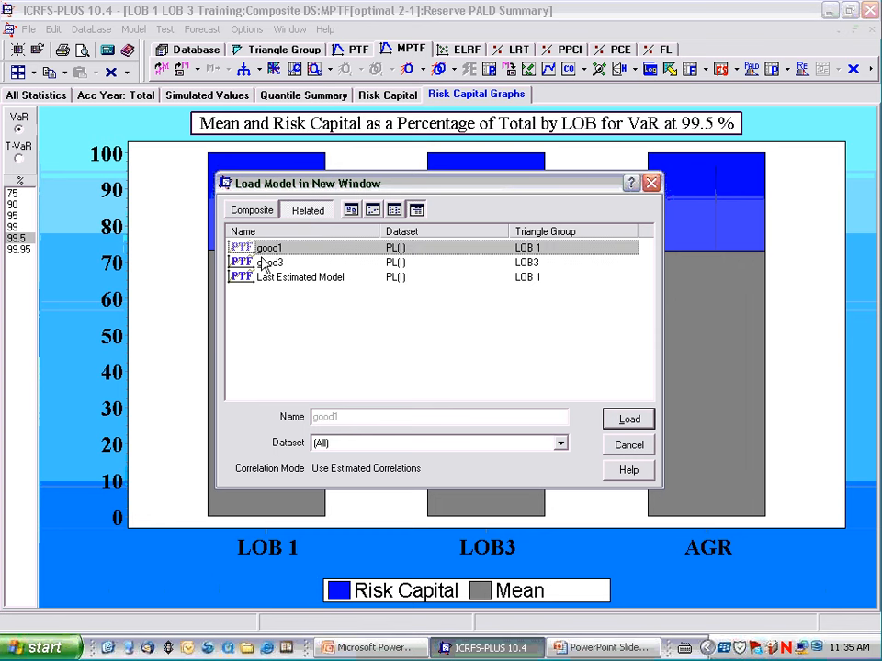
left_click(263, 264, "ctrl")
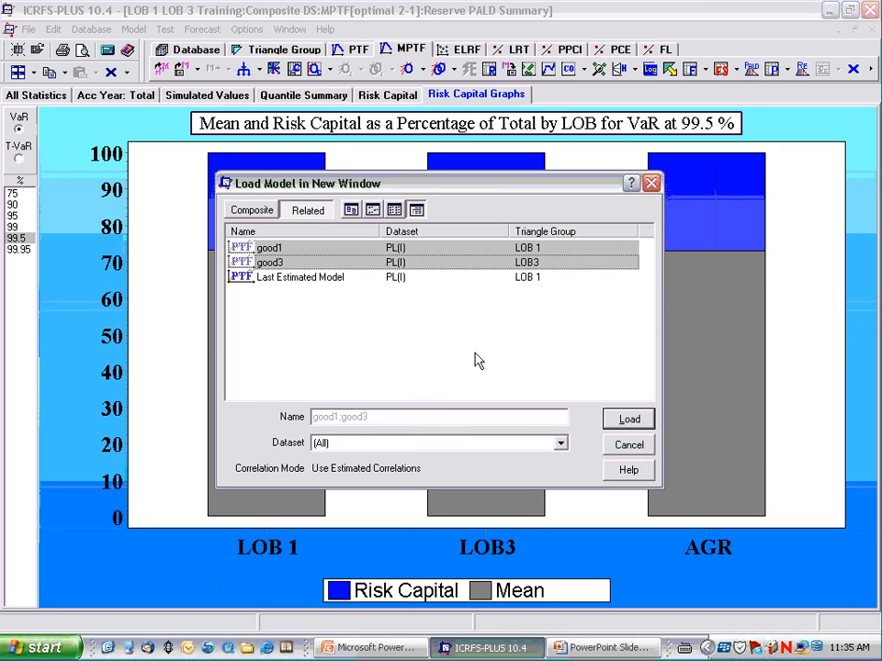
left_click(655, 421)
left_click(251, 210)
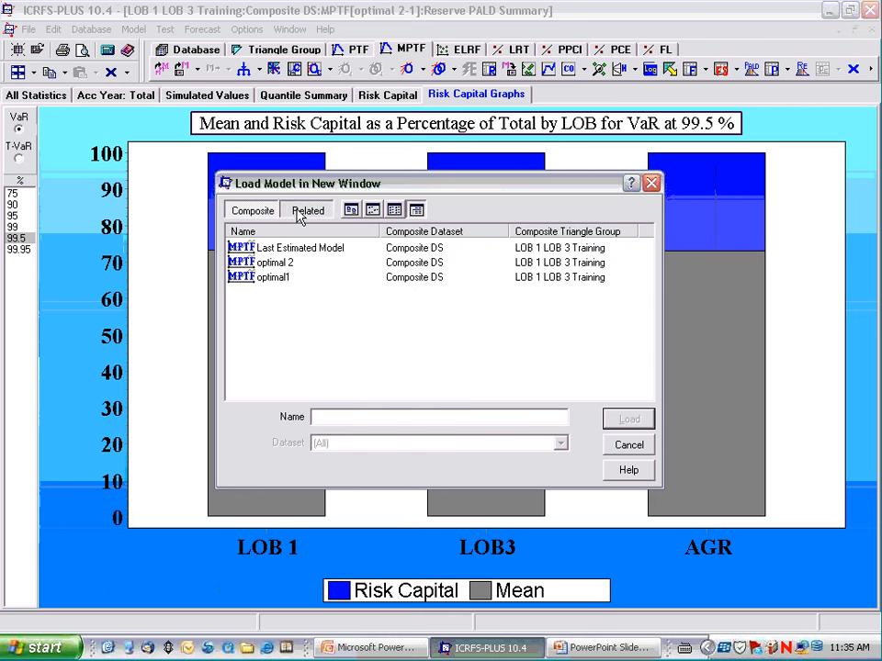
left_click(296, 211)
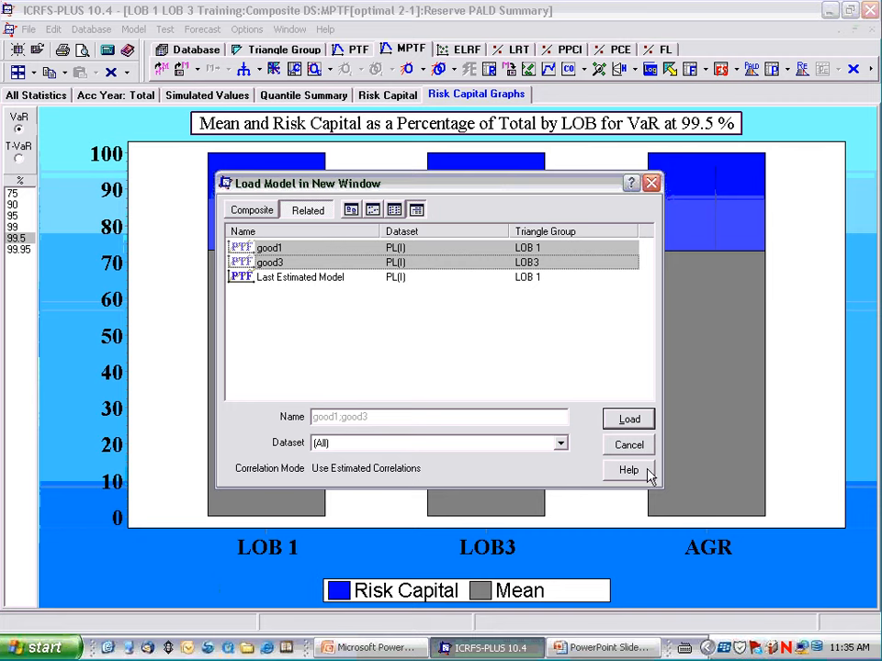
left_click(628, 423)
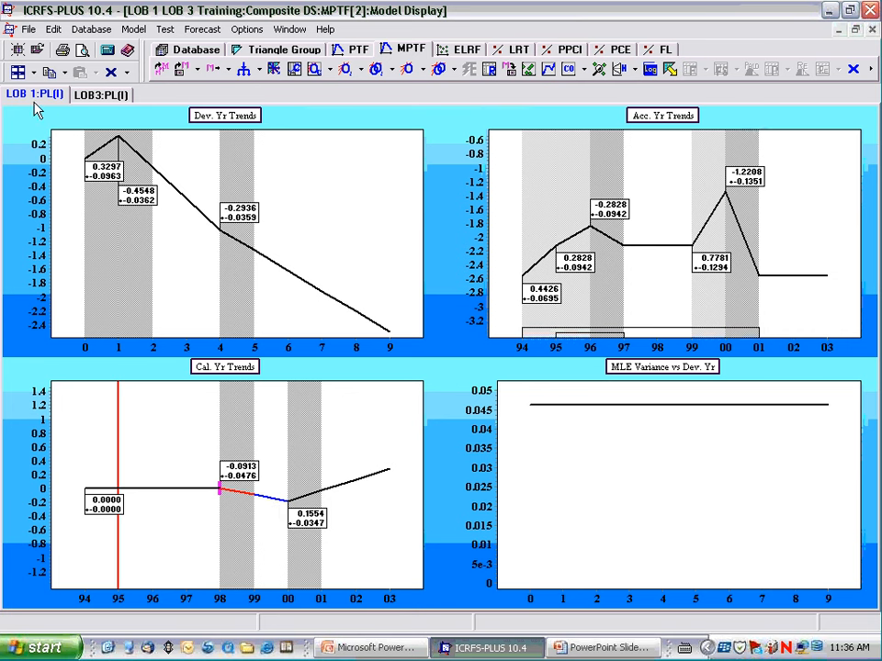
Optimize the loaded composite model and set all correlations between its datasets to zero.
left_click(346, 73)
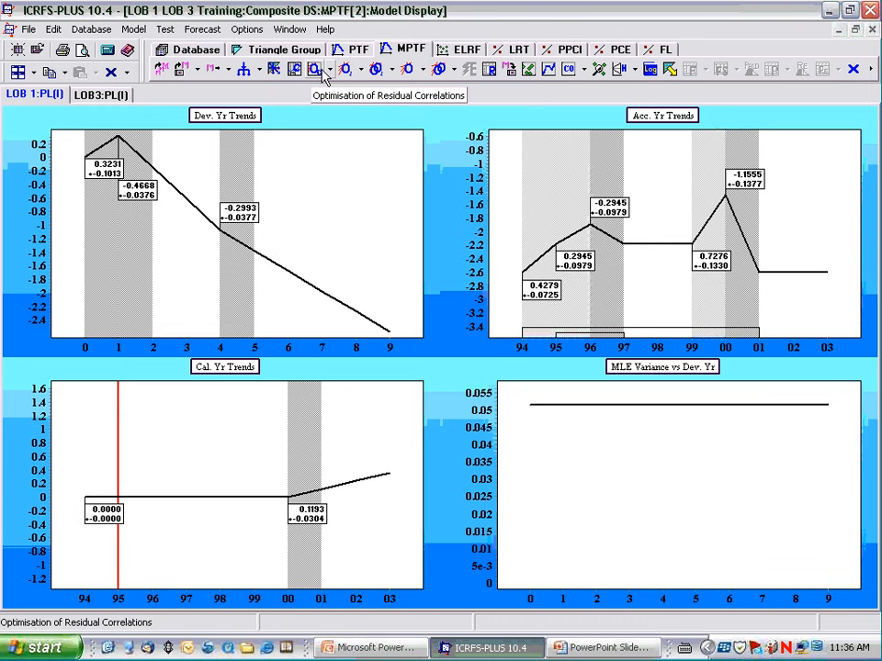
left_click(328, 76)
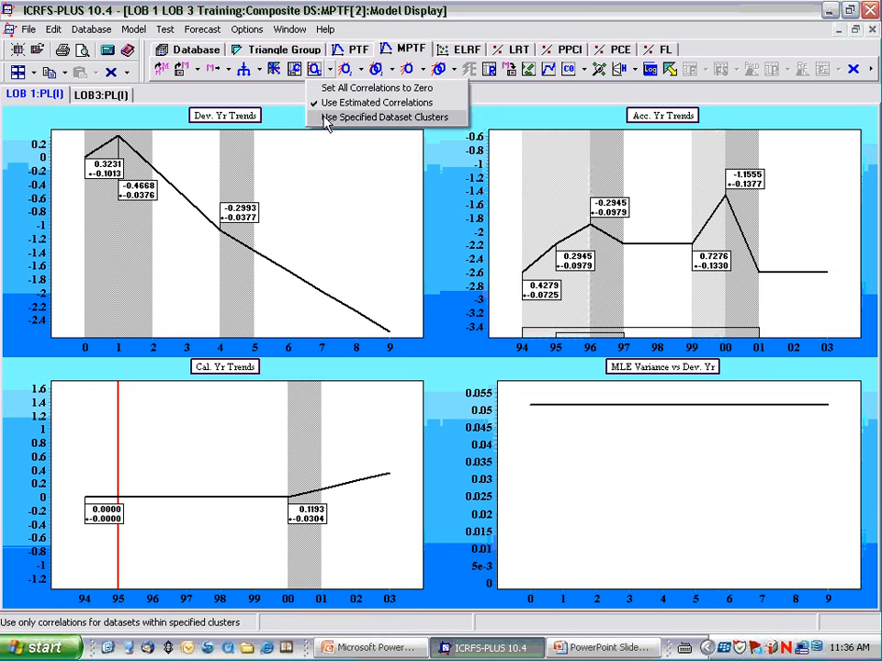
left_click(327, 92)
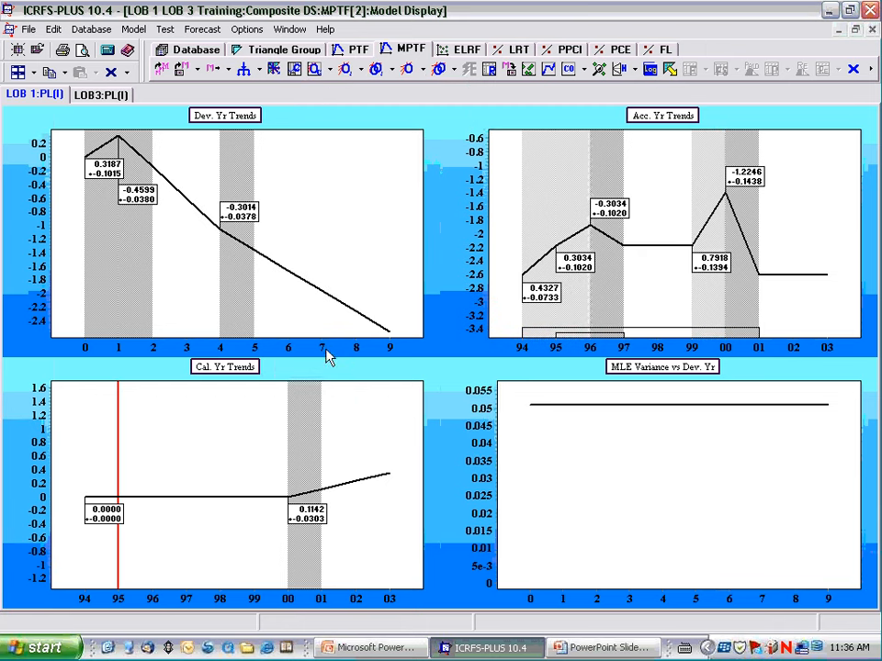
Save the zero-correlation composite model under the name optimal 3 correlations zero.
left_click(508, 75)
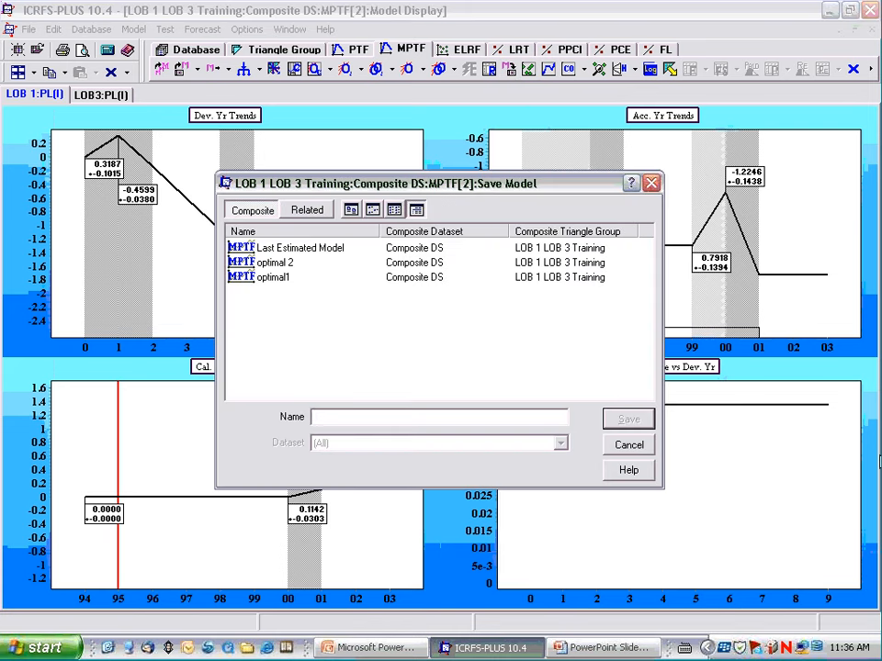
type("optimal 3 c")
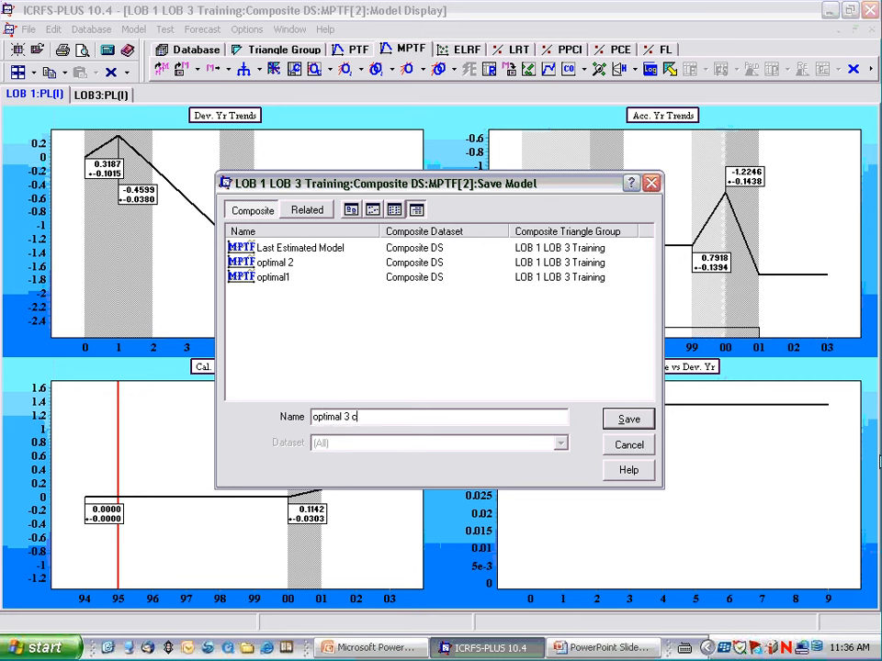
type("orrelations z")
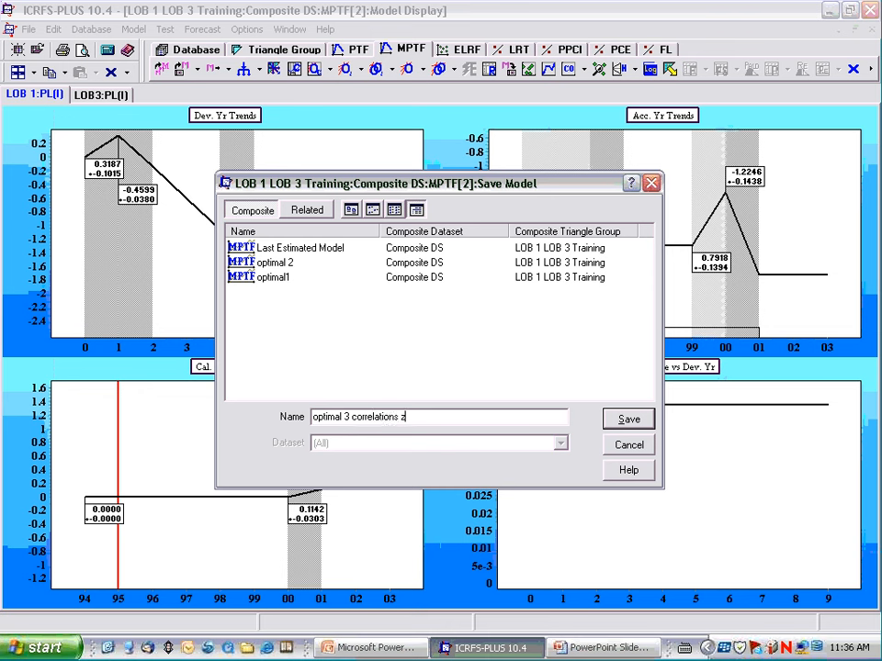
type("ero")
key("Return")
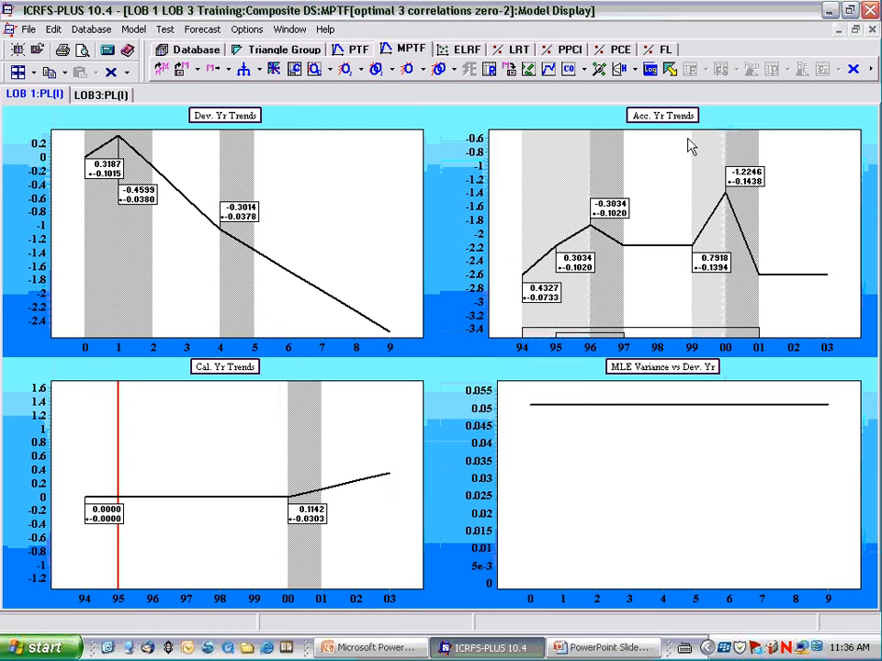
Forecast reserves for LOB 1 and LOB3 with the saved model and run a reserve PALD simulation with 10,000 simulations.
left_click(670, 74)
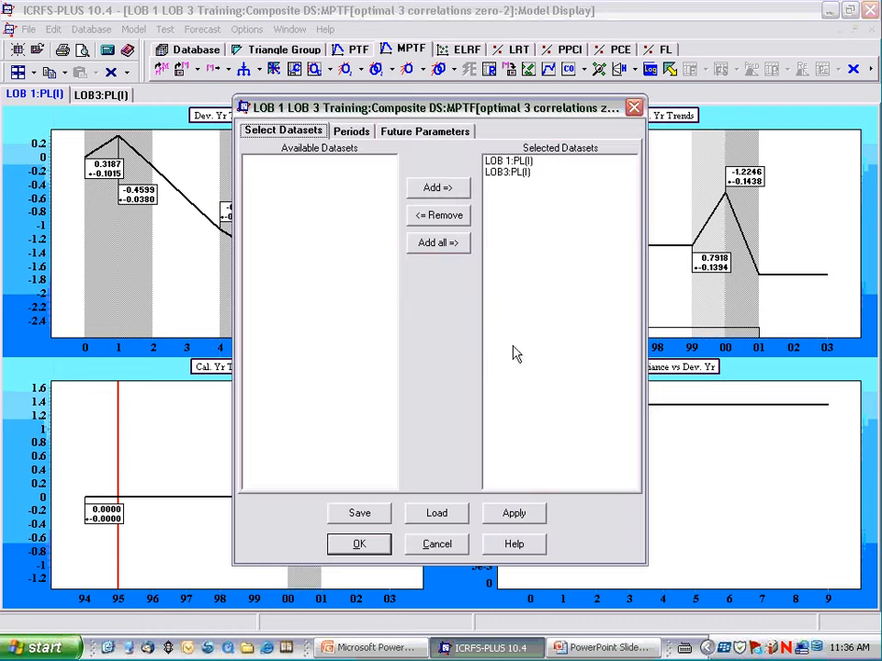
left_click(363, 545)
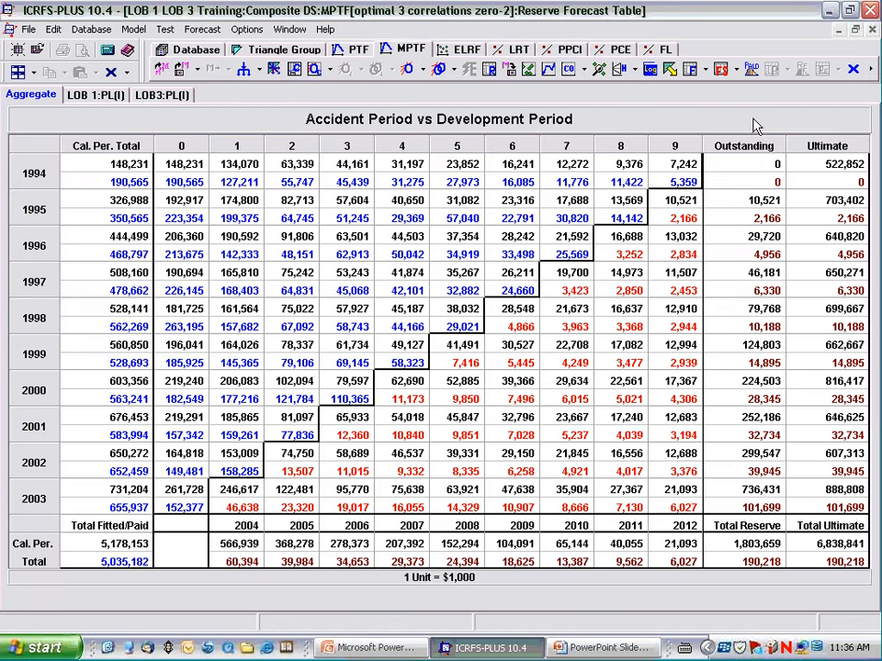
left_click(751, 72)
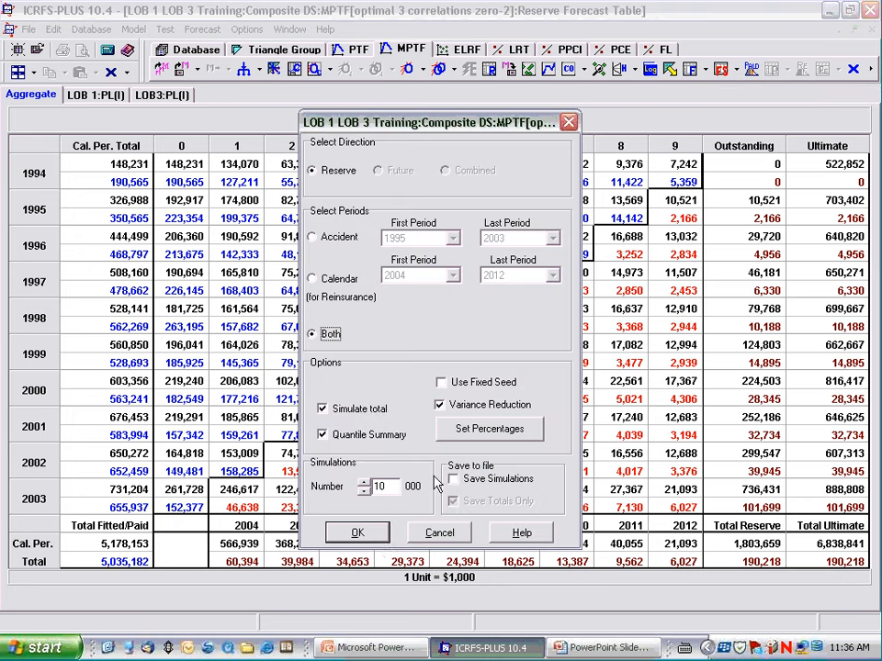
left_click(359, 537)
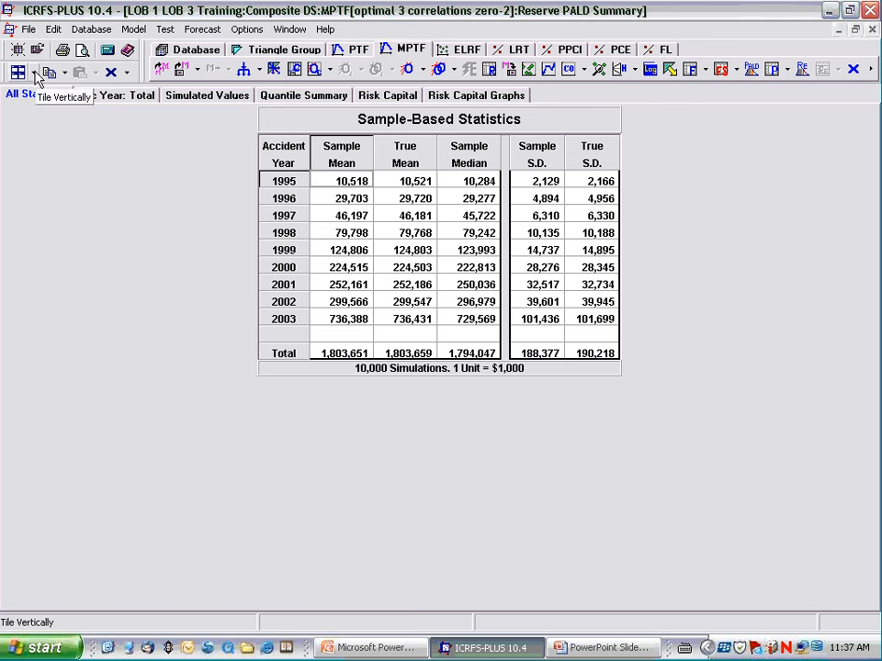
Minimize the other window types and tile the PALD summaries of optimal 3 correlations zero and optimal 2 side by side.
left_click(34, 73)
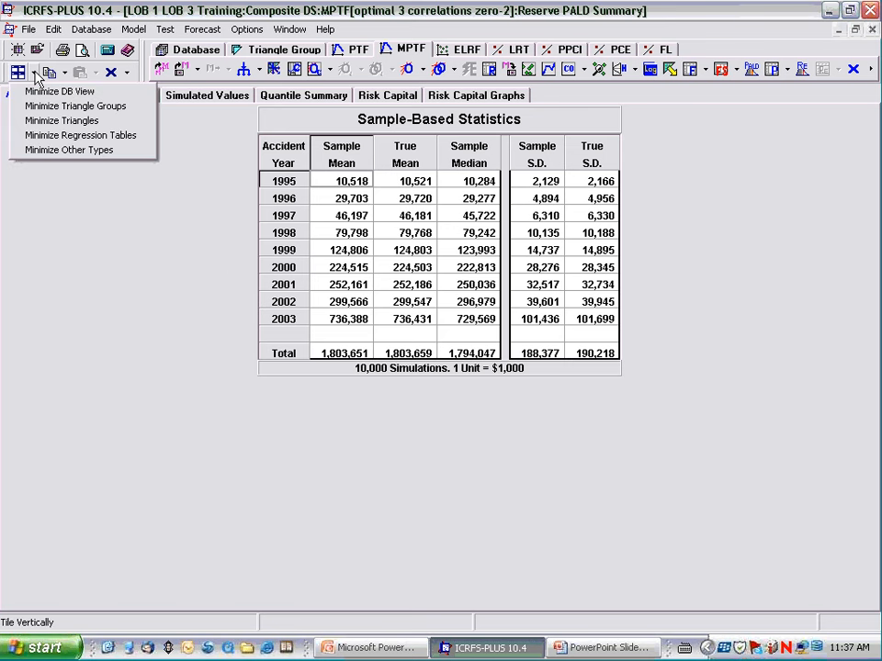
left_click(37, 151)
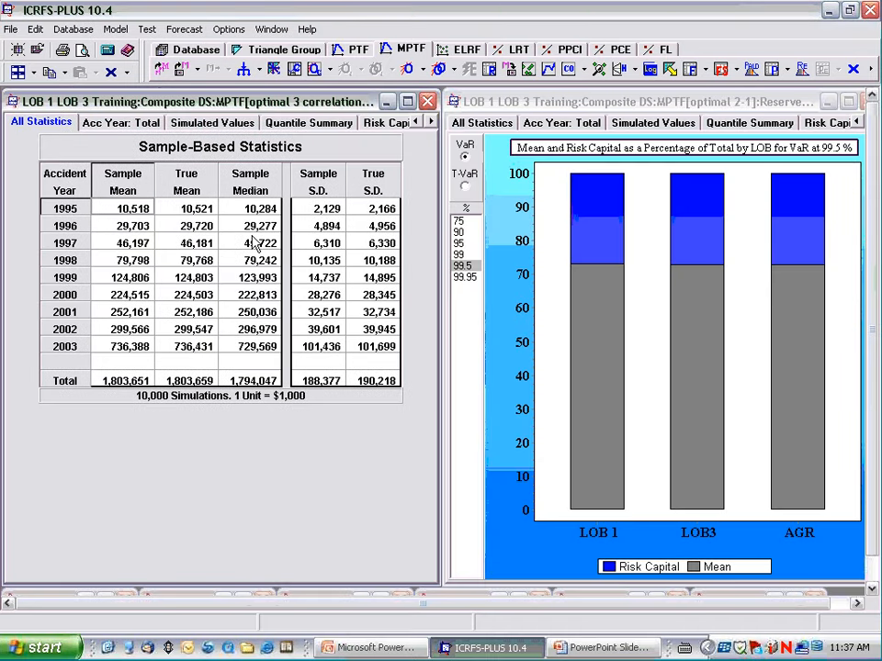
left_click(17, 72)
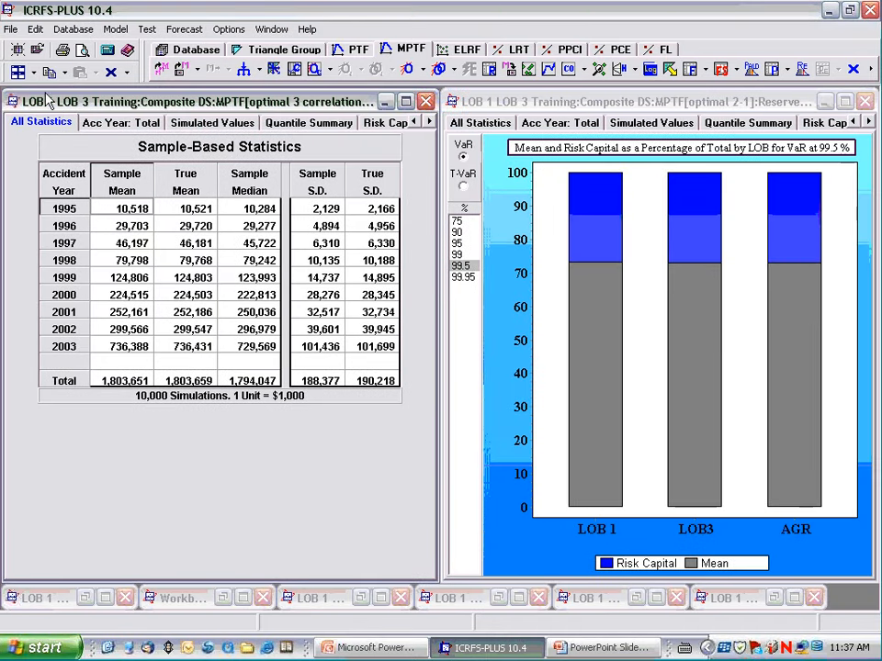
Show the risk capital graphs of optimal 3 correlations zero and set the VaR level to 95% in both PALD summaries.
double_click(428, 122)
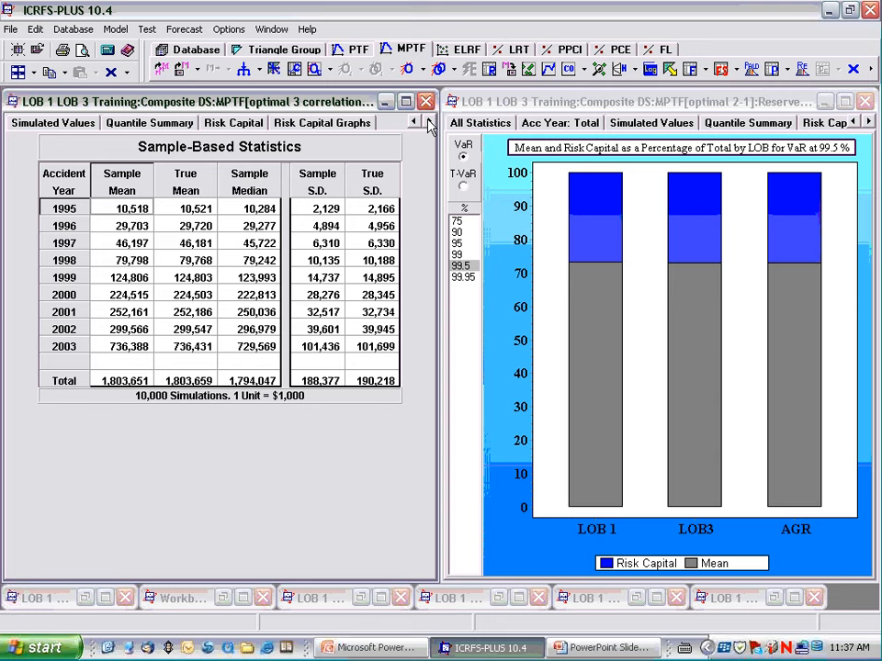
left_click(313, 123)
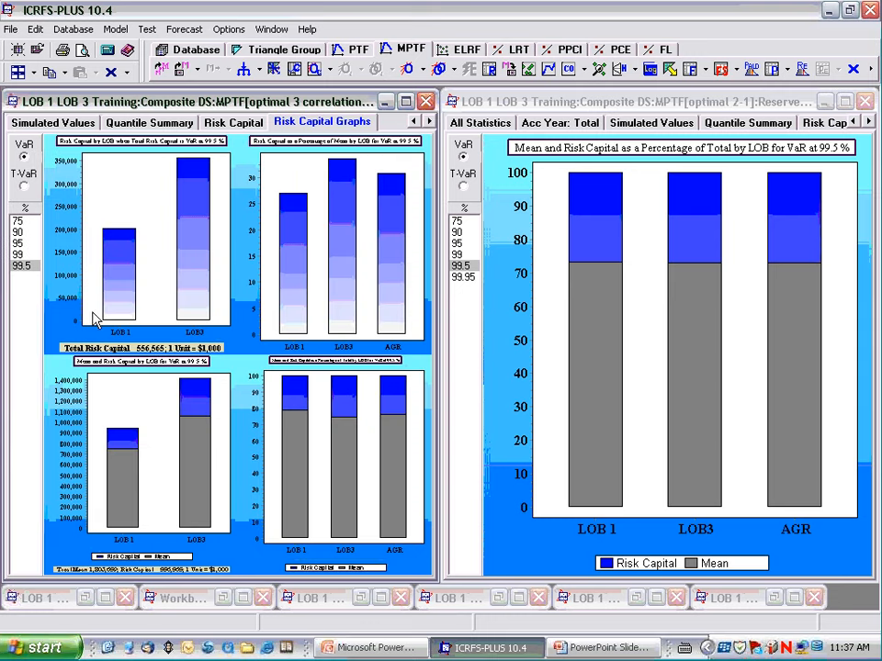
left_click(17, 244)
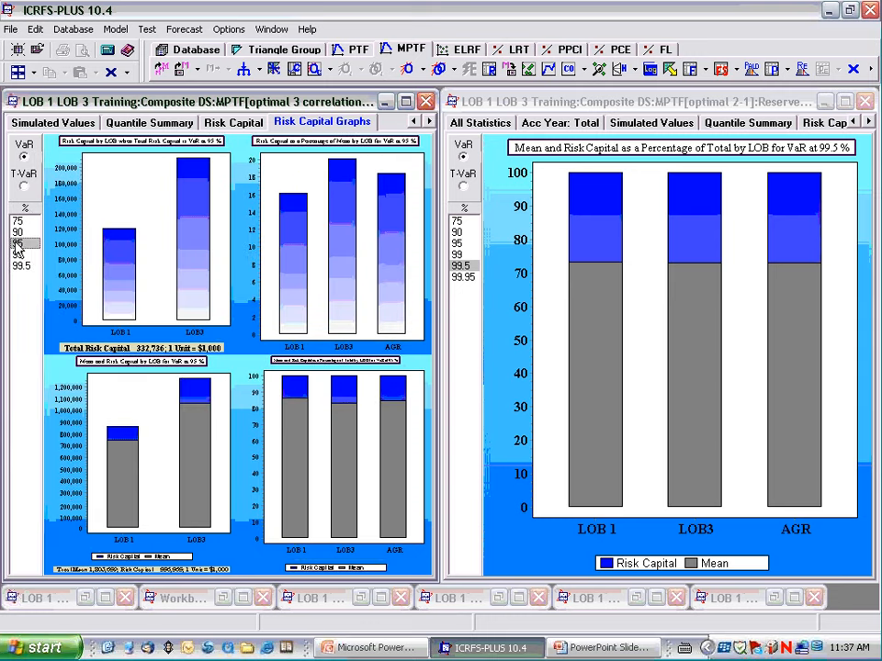
left_click(457, 244)
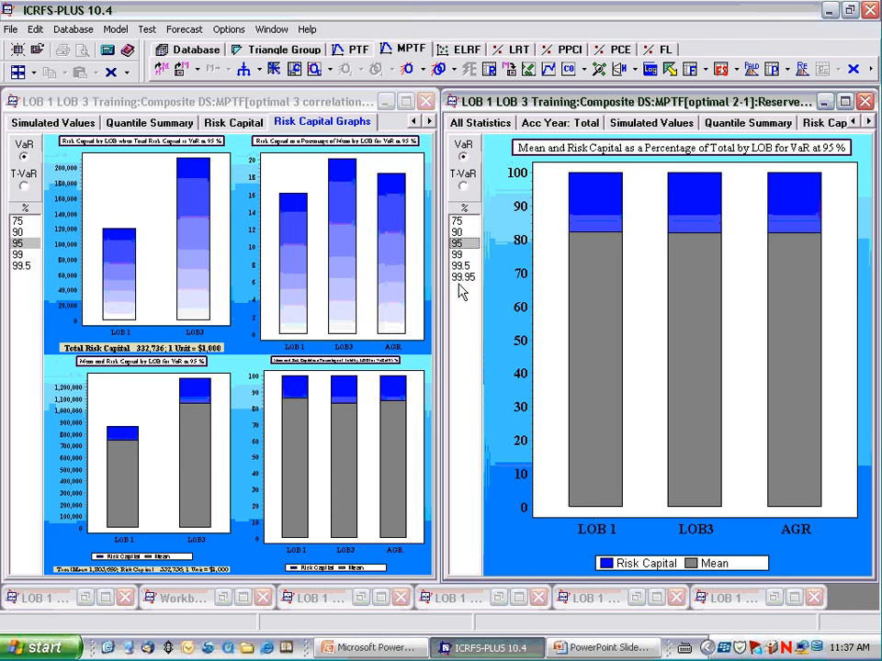
Enlarge Risk Capital as a Percentage of Mean by LOB in both PALD summaries and compare the zero-correlation and optimal 2 models.
double_click(295, 150)
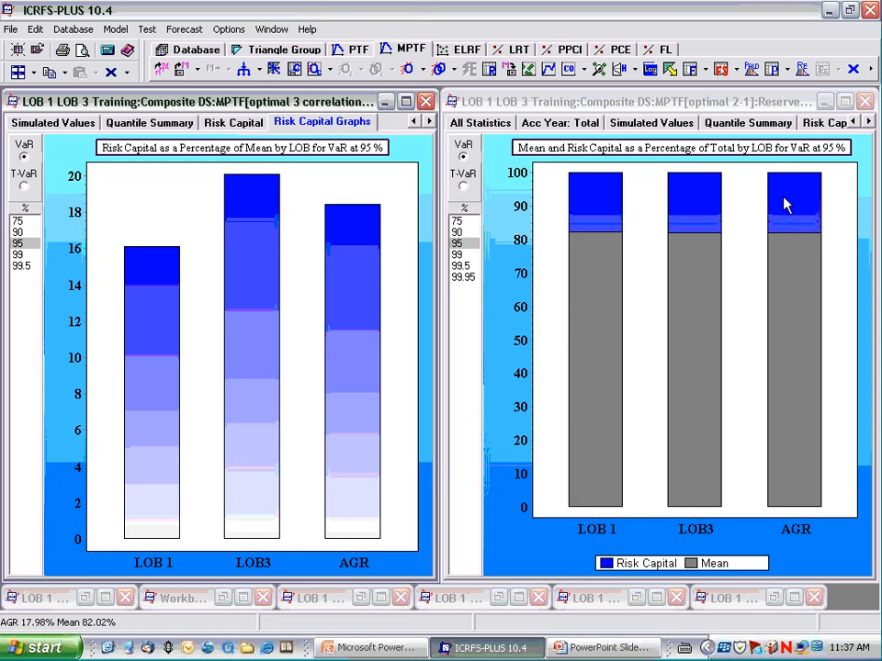
double_click(647, 159)
double_click(723, 163)
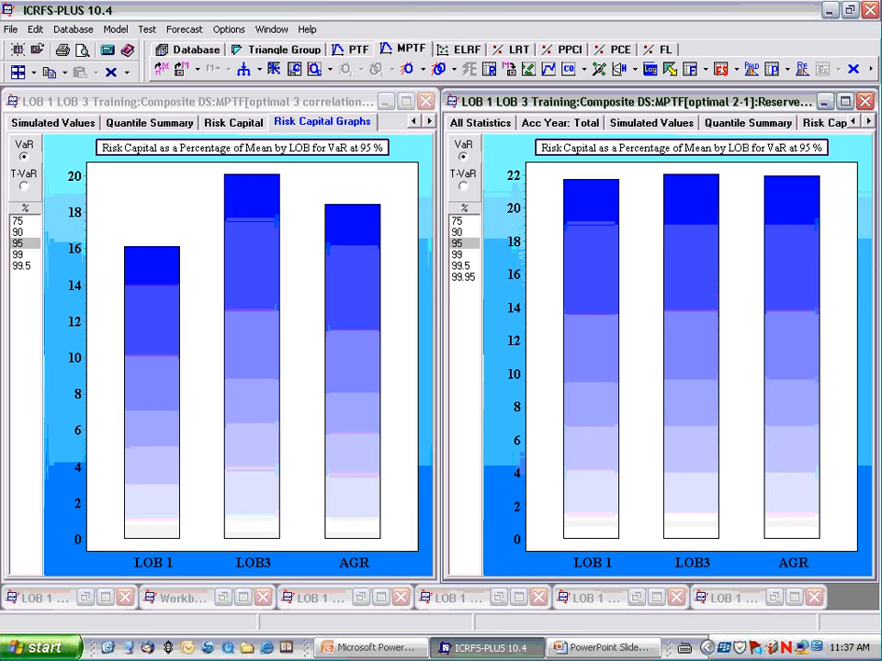
mouse_move(805, 315)
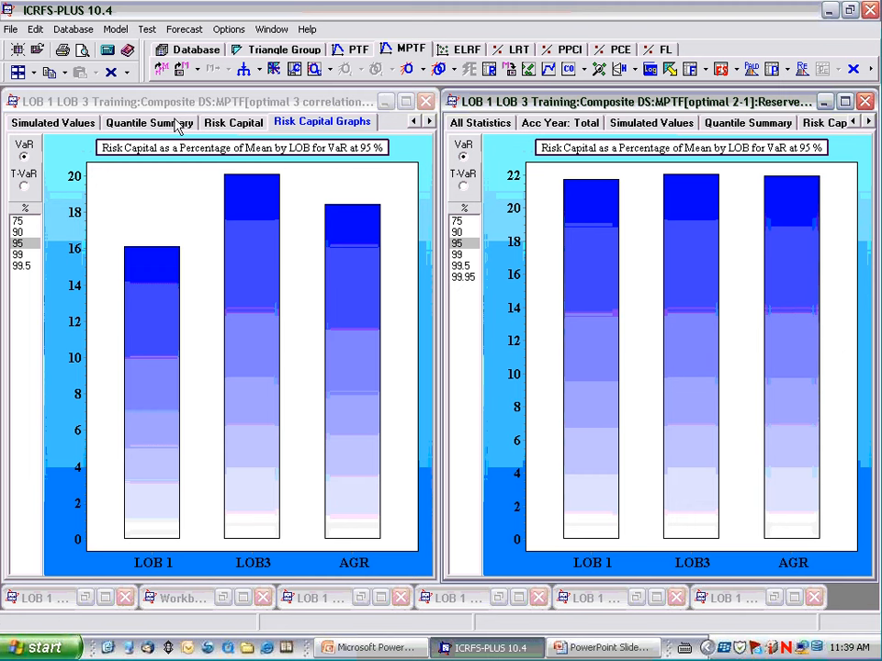
Close all MPTF modules and bring back the LOB 1 LOB 3 Training triangle group.
left_click(128, 74)
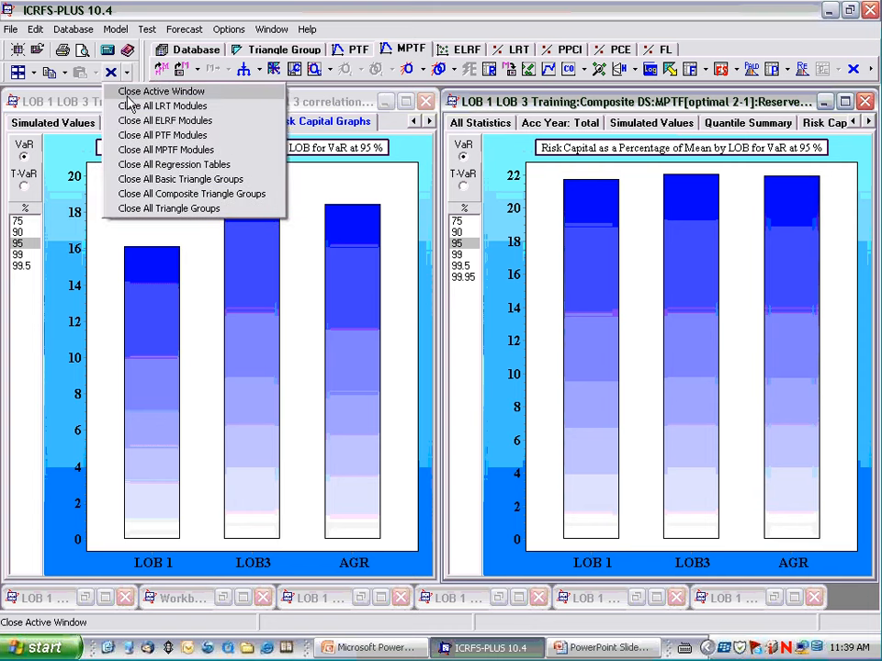
left_click(165, 150)
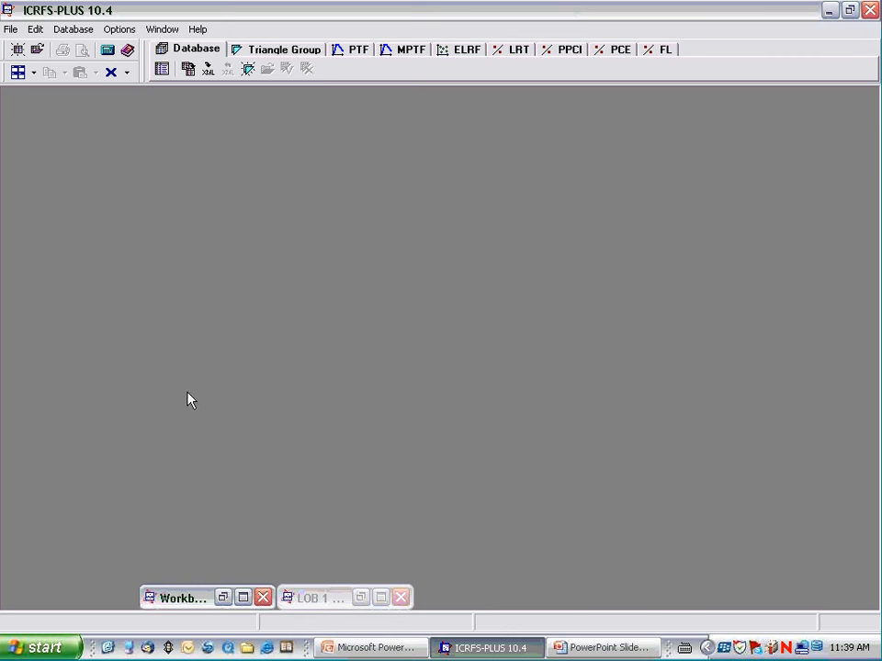
left_click(261, 61)
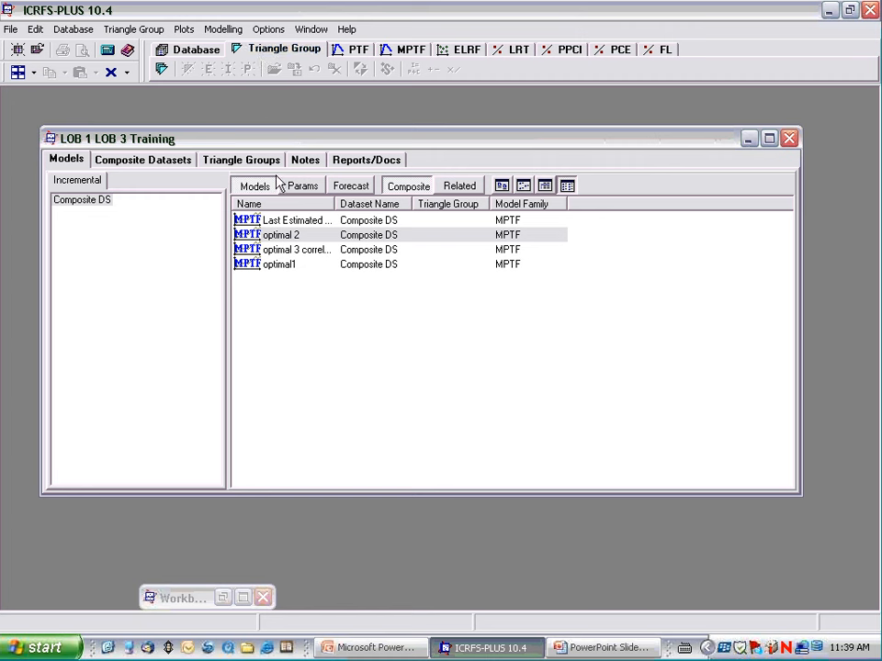
Widen the model name column and open the optimal 2 and optimal 3 correlations zero models together.
left_click(312, 235)
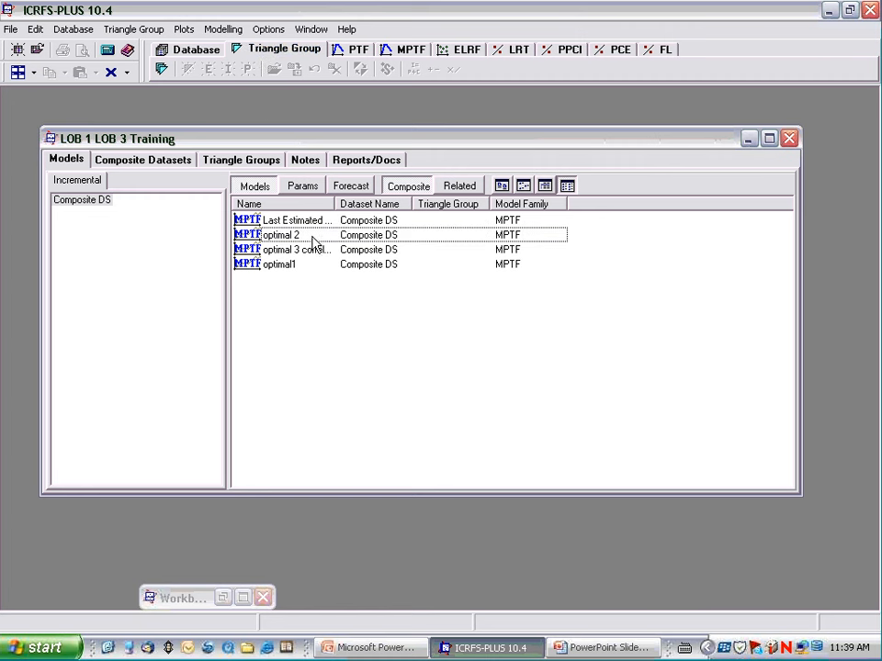
left_click_drag(338, 203, 360, 203)
double_click(358, 202)
left_click(292, 236)
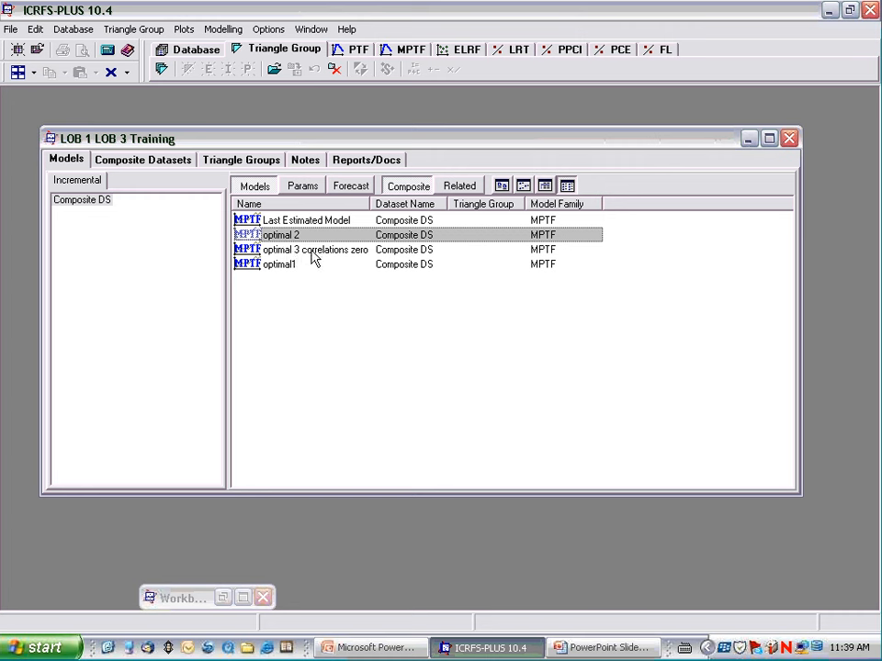
left_click(302, 252, "ctrl")
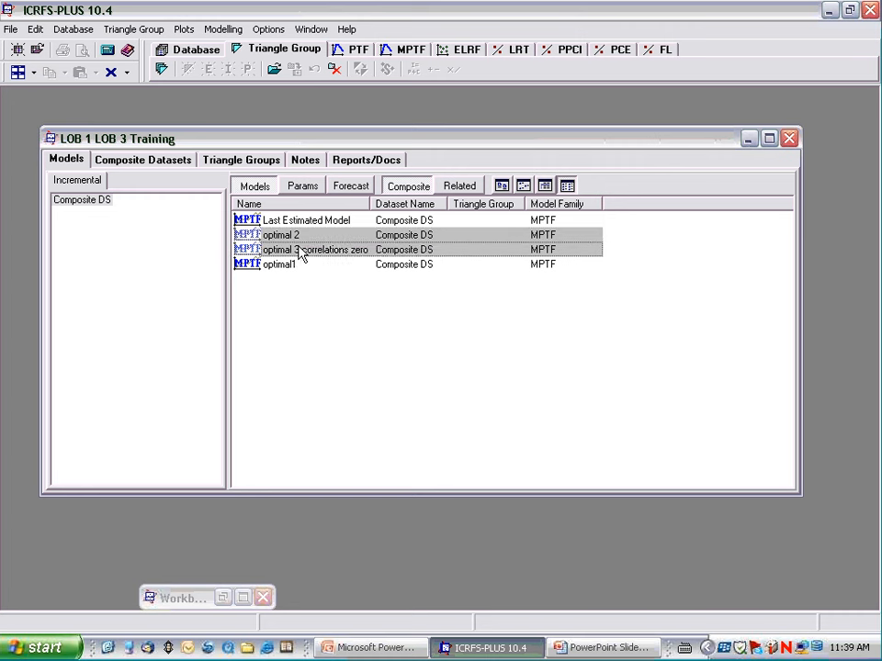
right_click(301, 252)
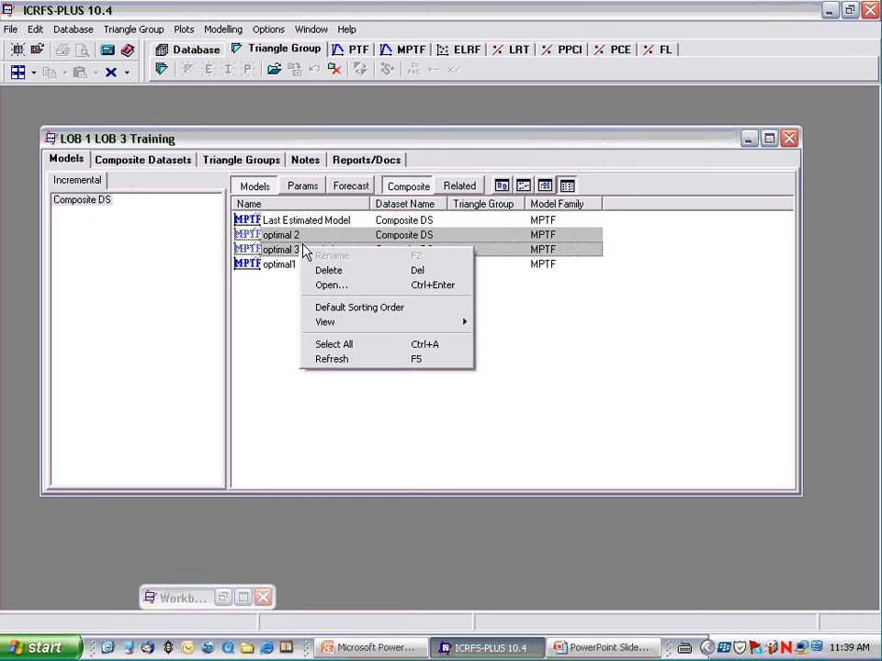
left_click(303, 285)
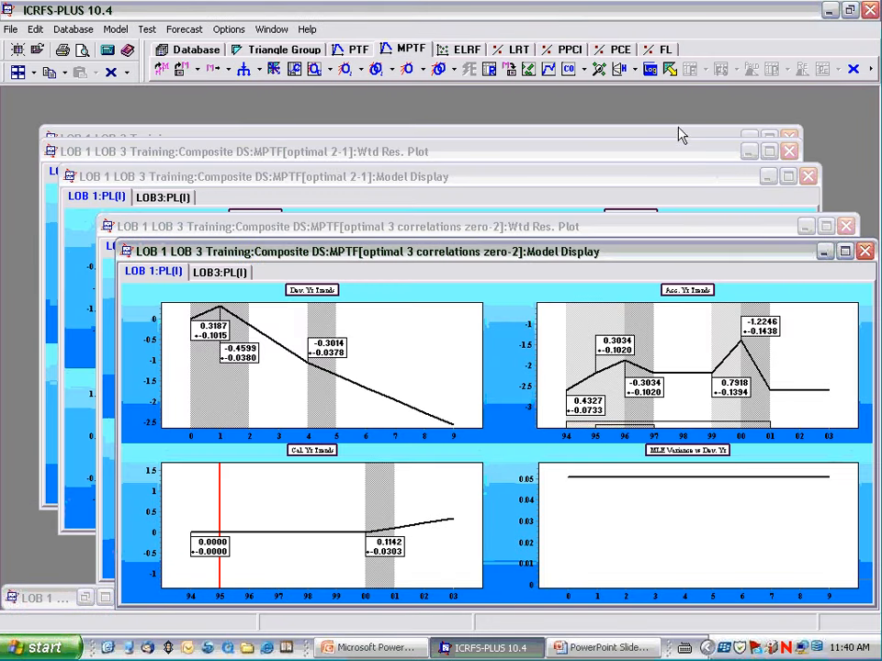
Create reserve forecast tables for all open models, keeping LOB 1 and LOB3 as the selected datasets for each.
left_click(670, 70)
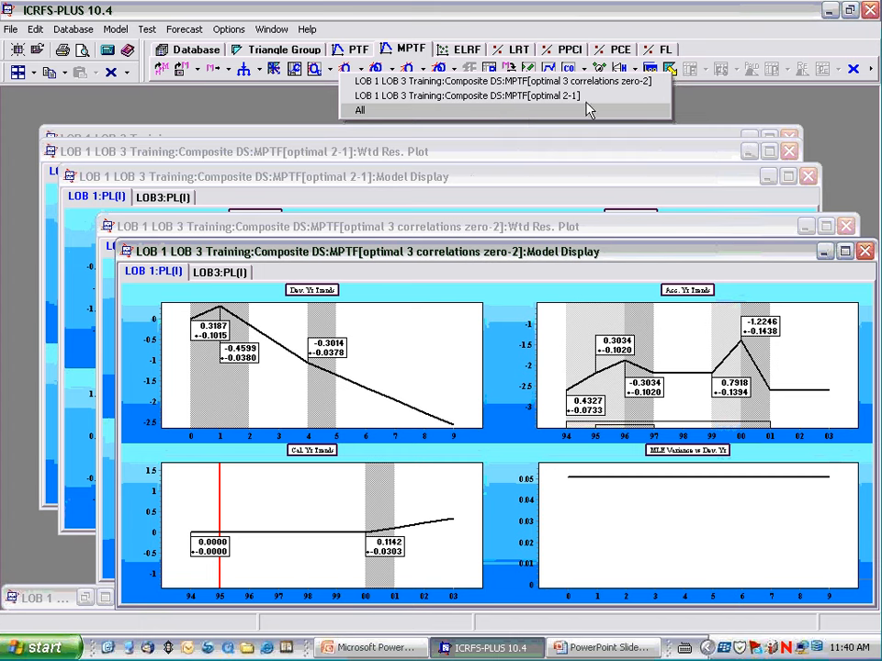
left_click(510, 120)
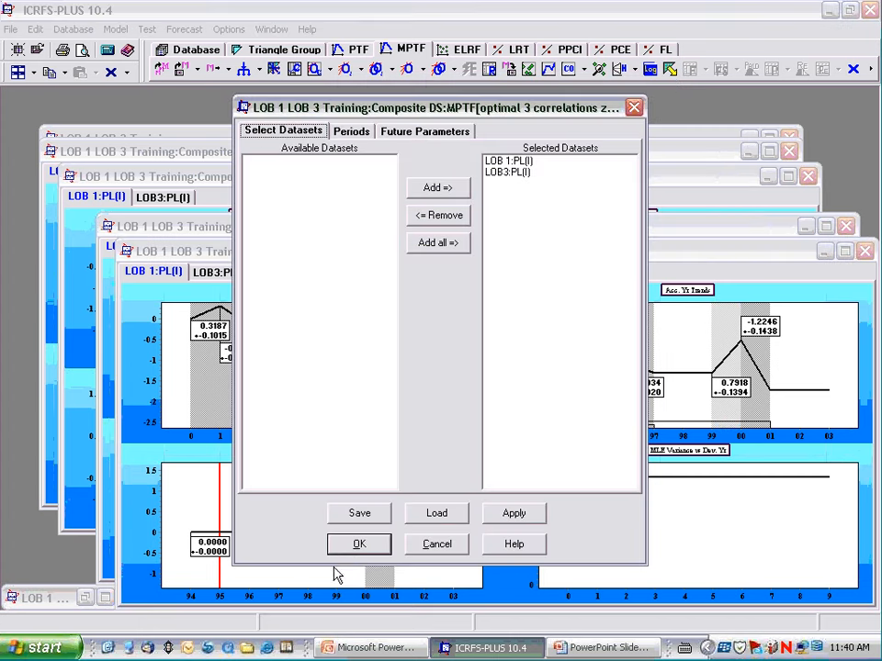
left_click(353, 547)
left_click(354, 546)
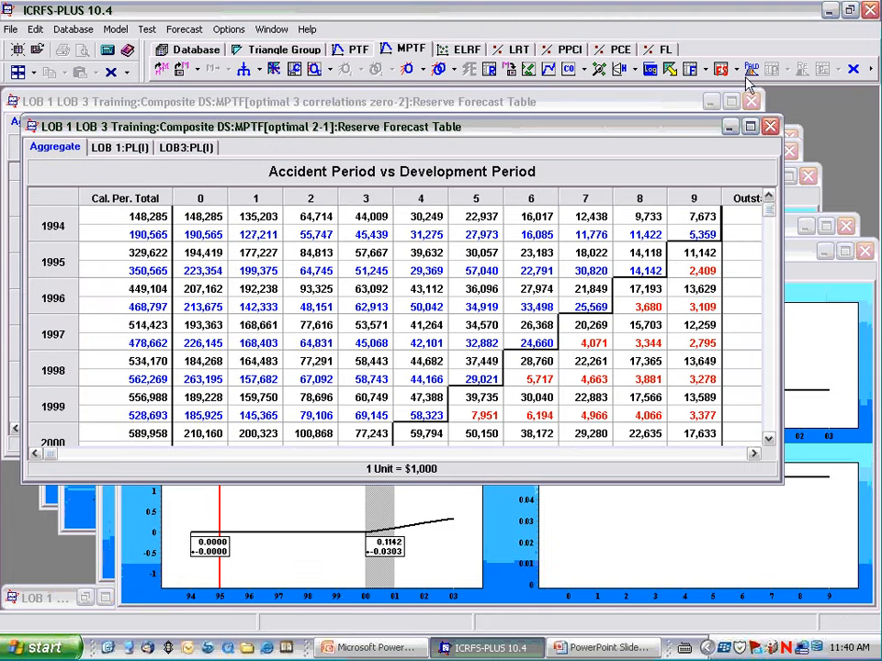
Run reserve PALD simulations with 10,000 simulations for all open models and tile only the two PALD summaries side by side.
left_click(749, 73)
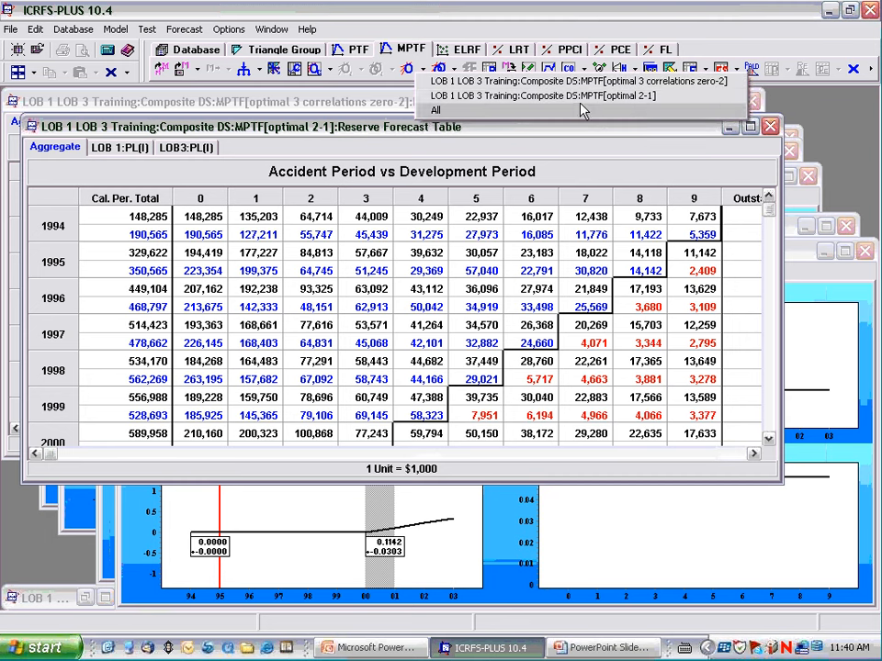
left_click(462, 112)
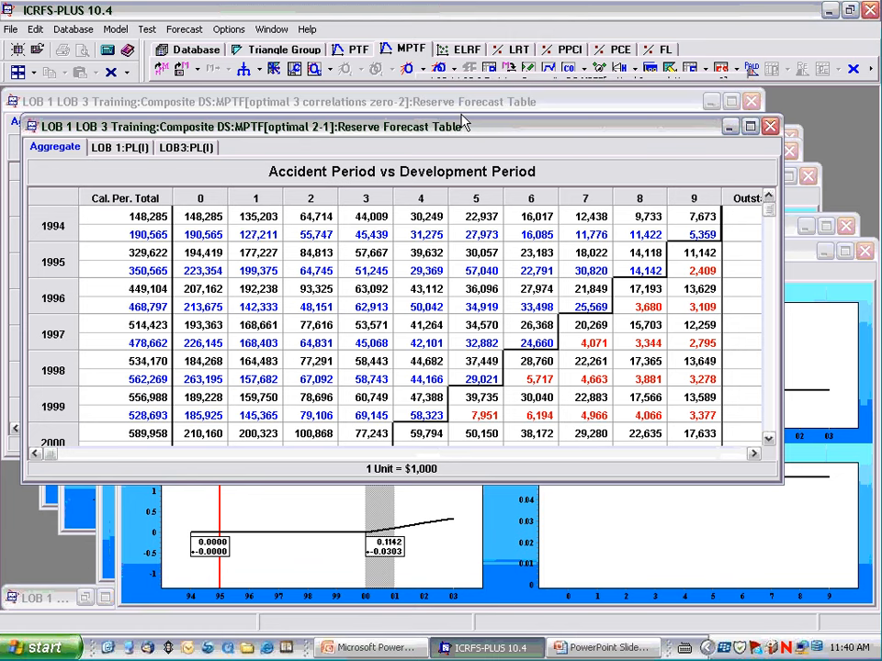
left_click(363, 531)
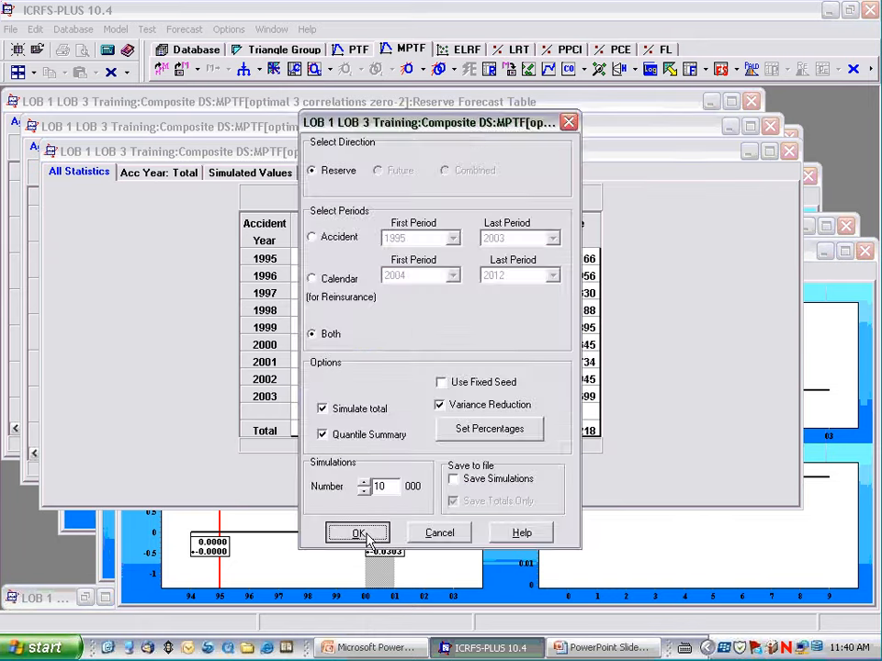
left_click(364, 531)
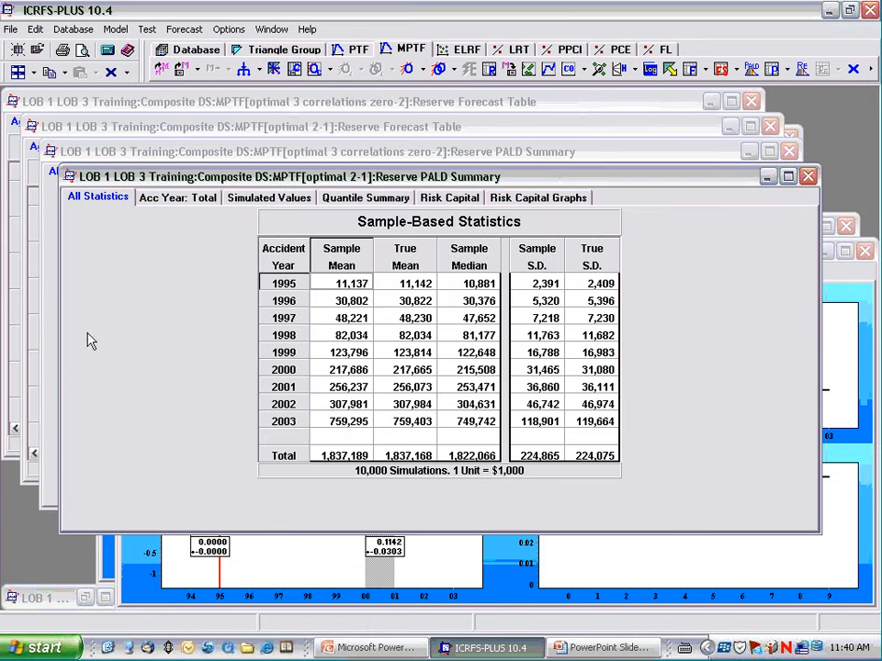
left_click(33, 72)
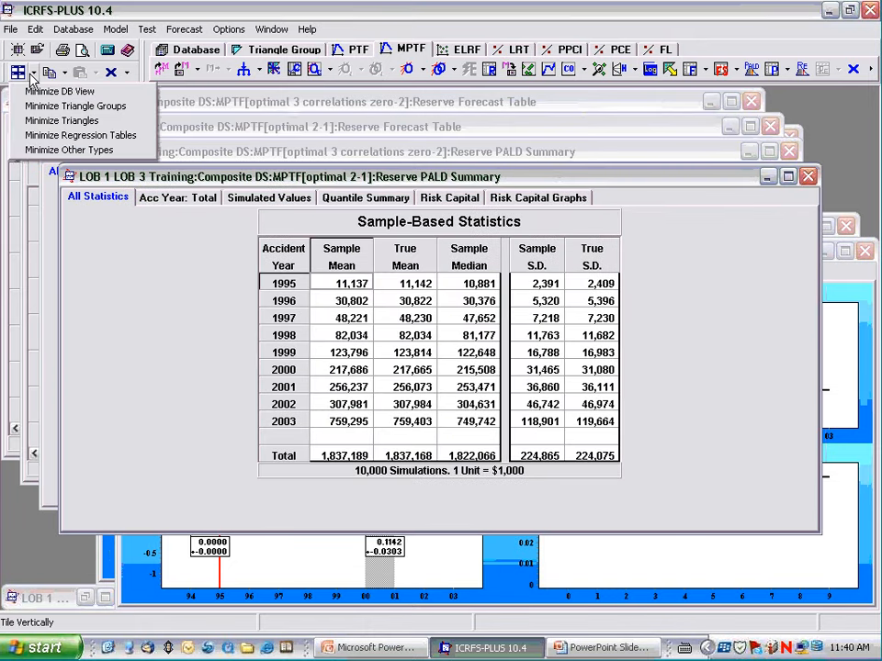
left_click(36, 152)
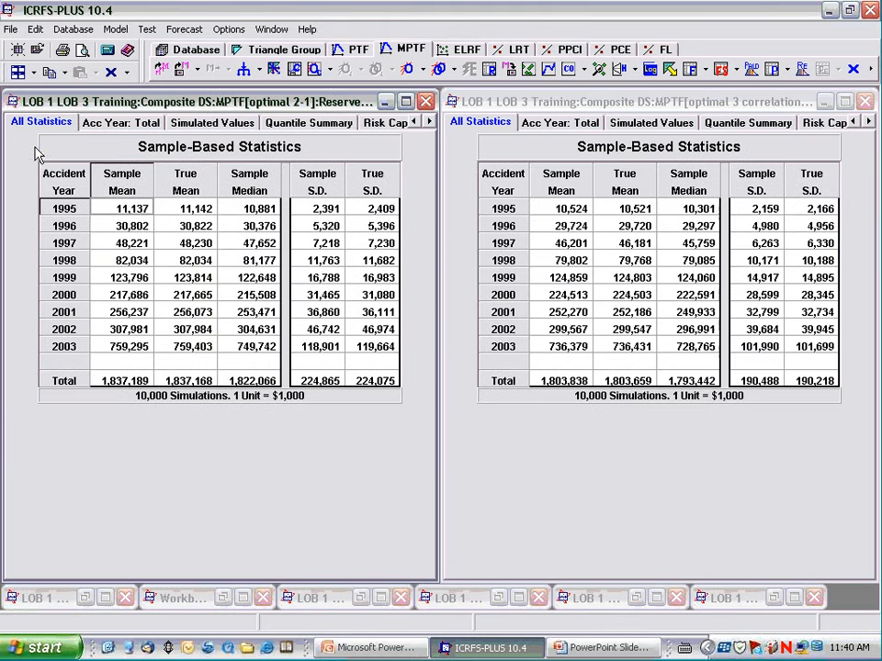
Display the risk capital graphs in the PALD summaries of both the optimal 2 and optimal 3 correlations zero models.
left_click(429, 122)
left_click(429, 123)
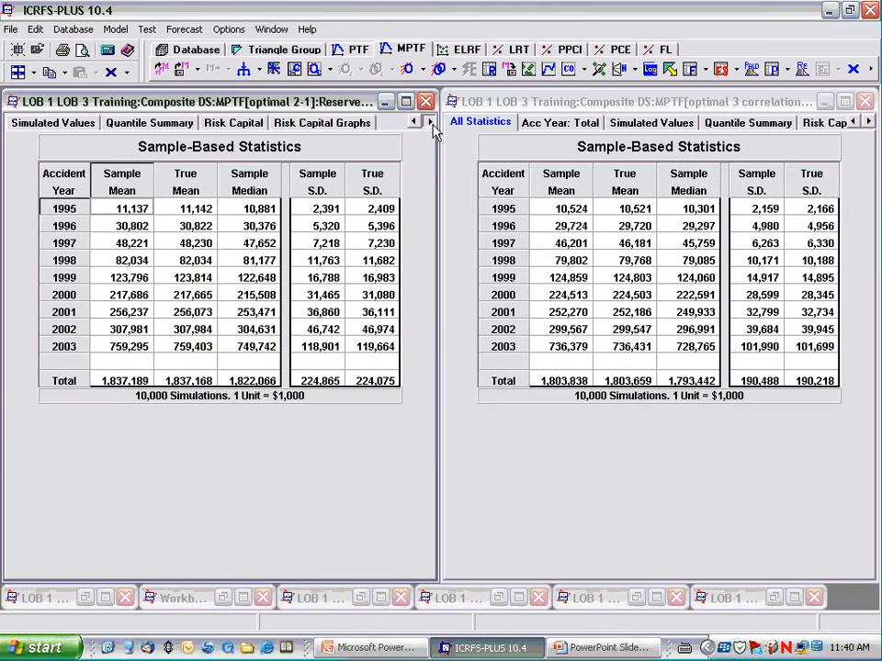
left_click(363, 124)
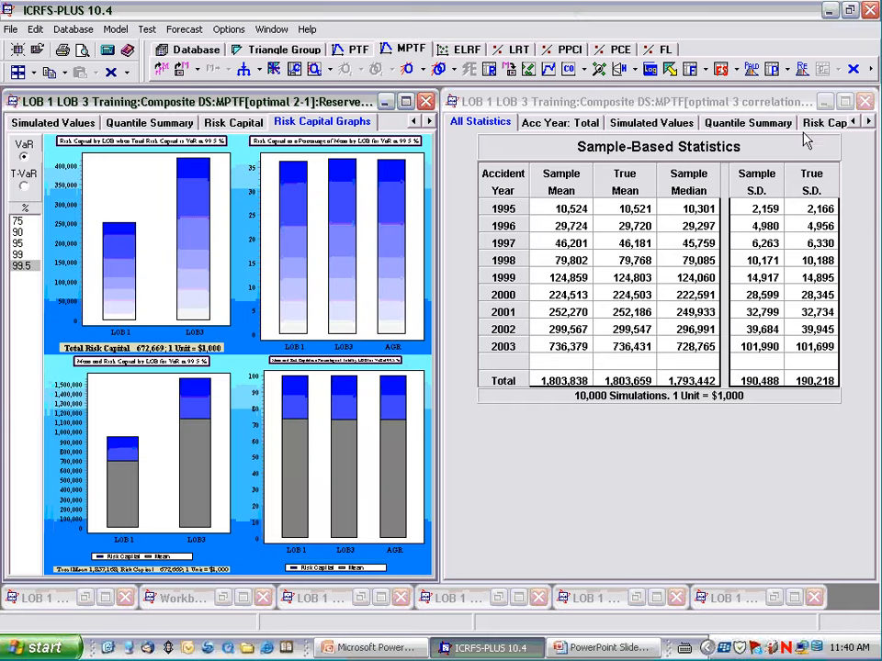
left_click(868, 122)
left_click(868, 122)
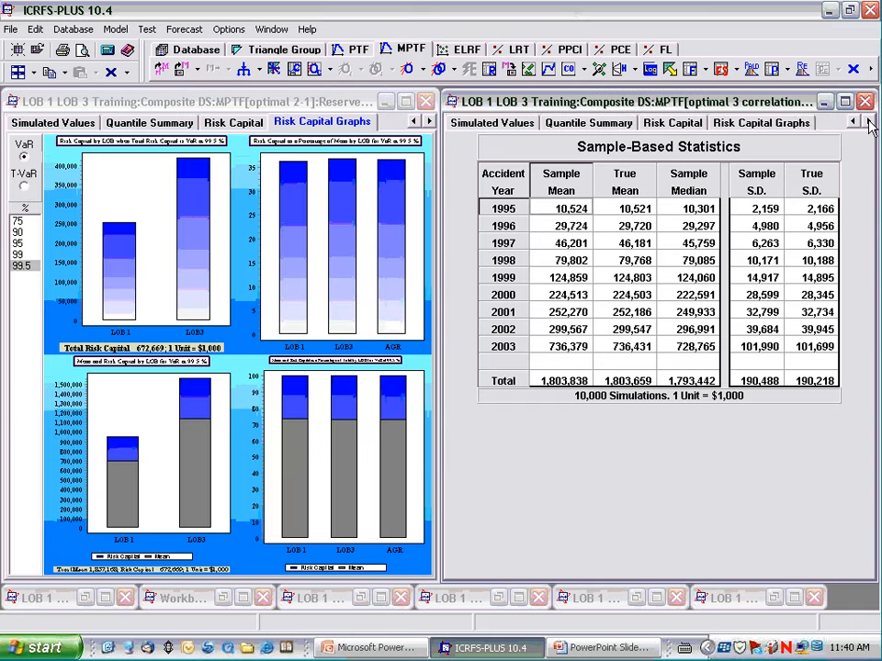
left_click(774, 127)
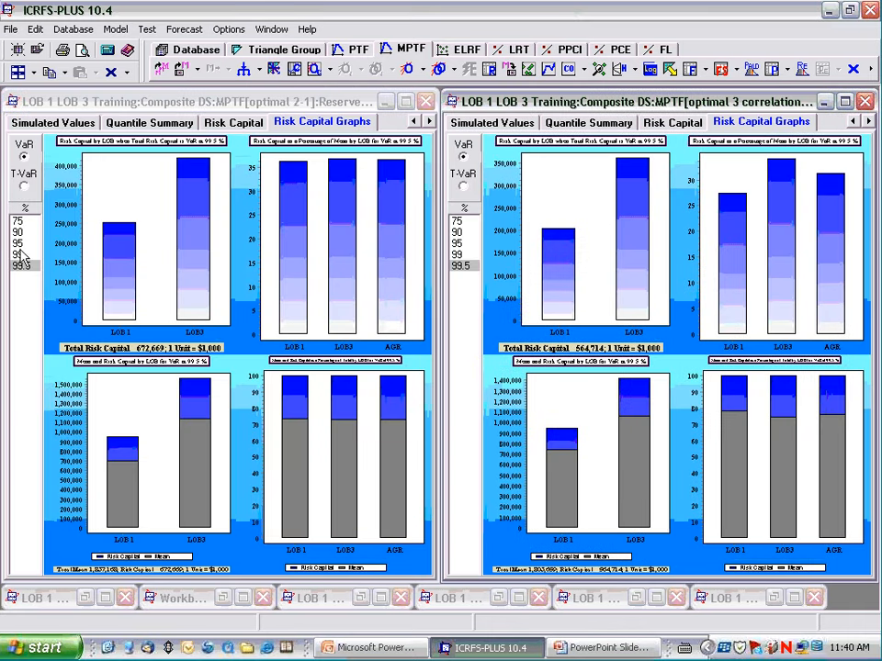
Set the VaR level to 95% for both models and enlarge each graph of risk capital as a percentage of mean by LOB.
left_click(18, 244)
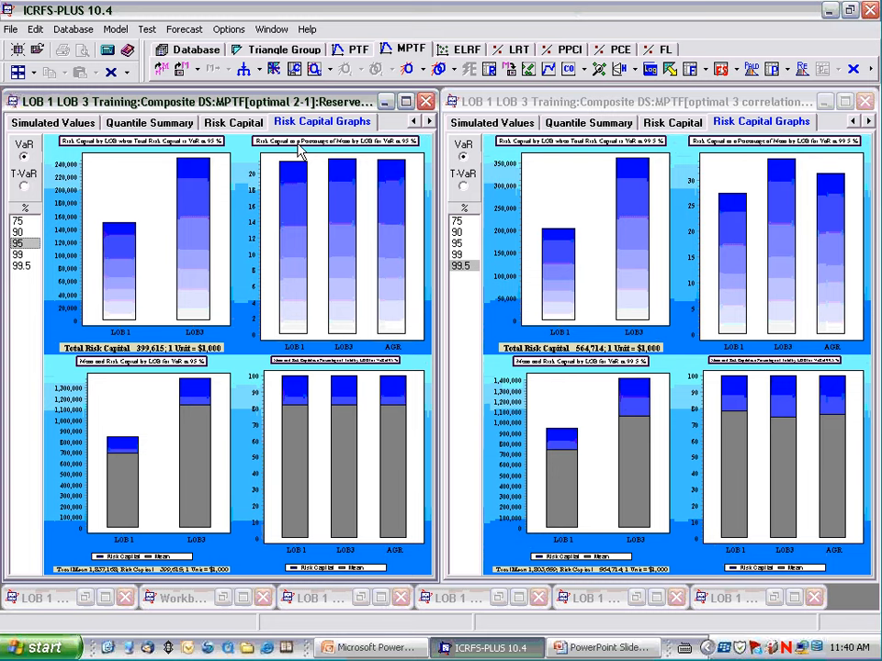
double_click(298, 155)
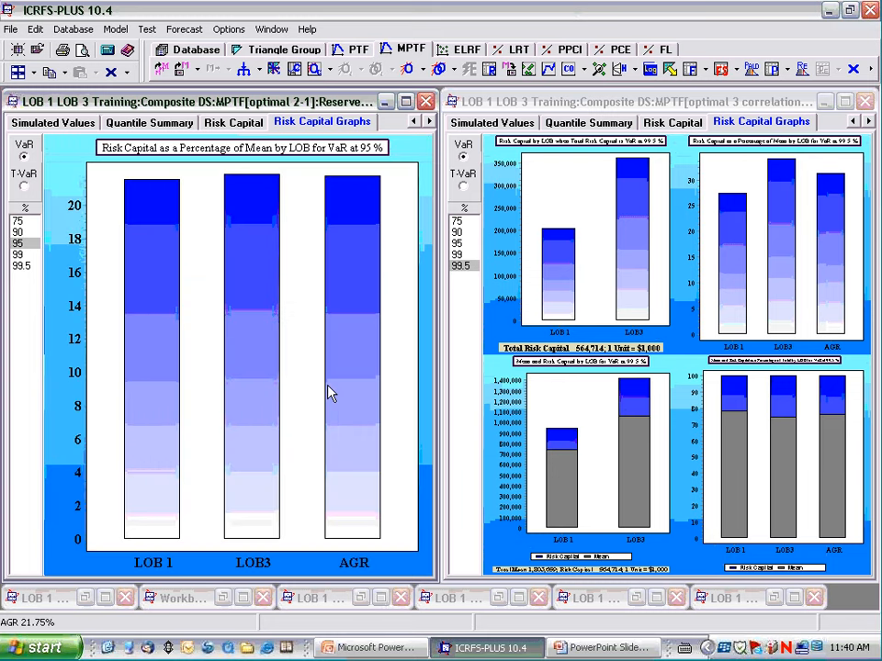
mouse_move(328, 391)
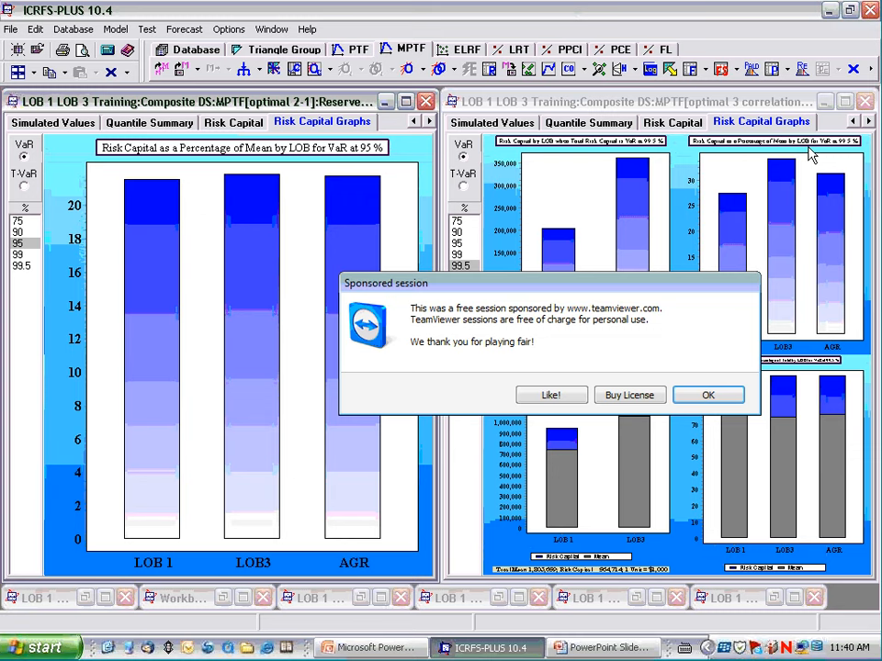
left_click(458, 244)
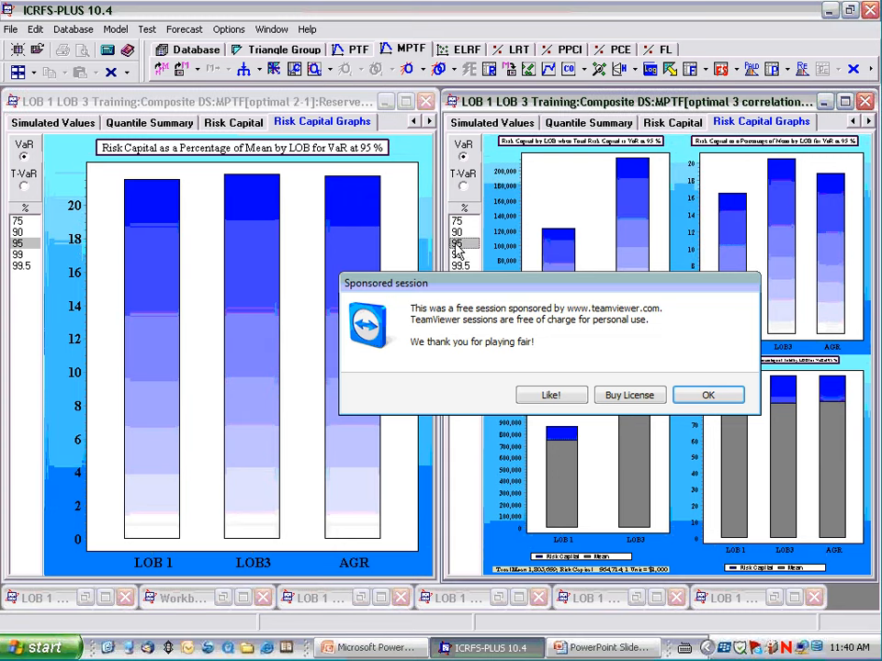
double_click(783, 168)
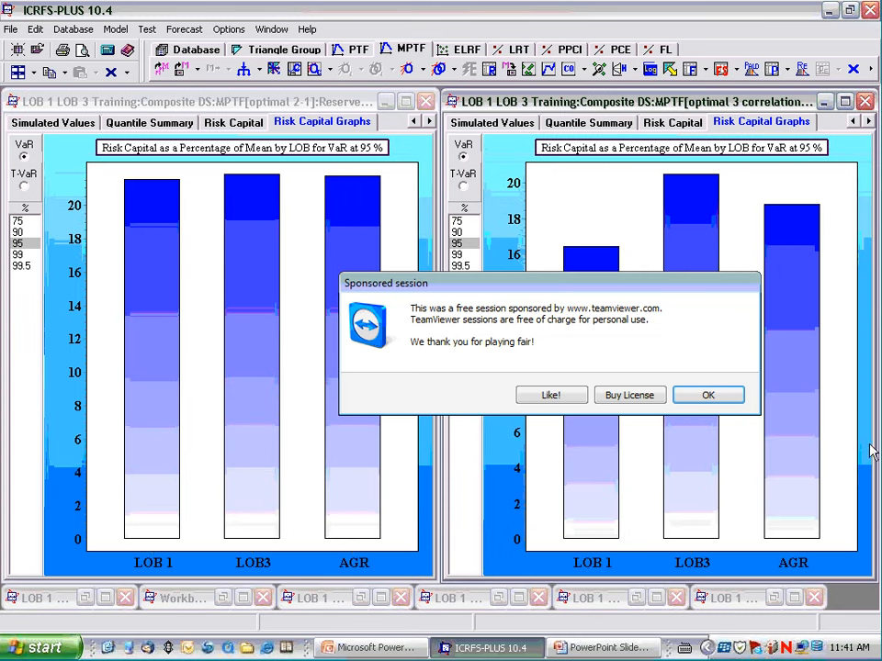
Close all open triangle groups, leaving only the Workbook104A database window.
left_click(127, 75)
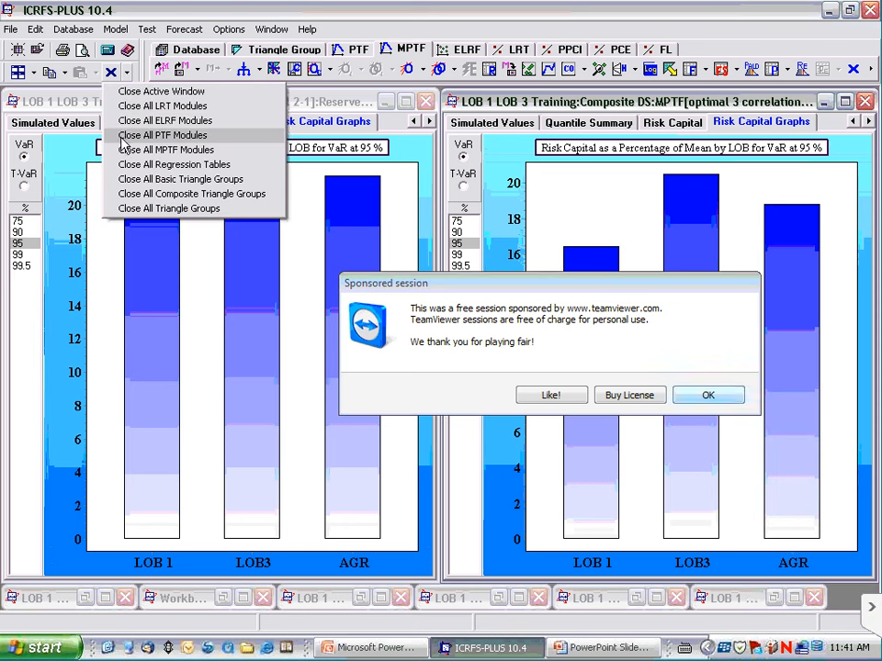
left_click(131, 209)
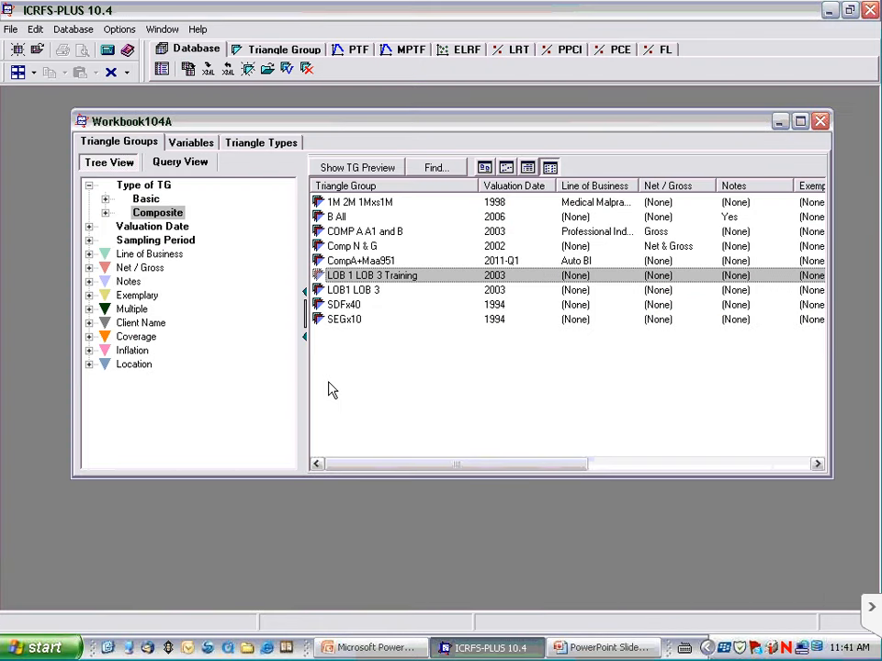